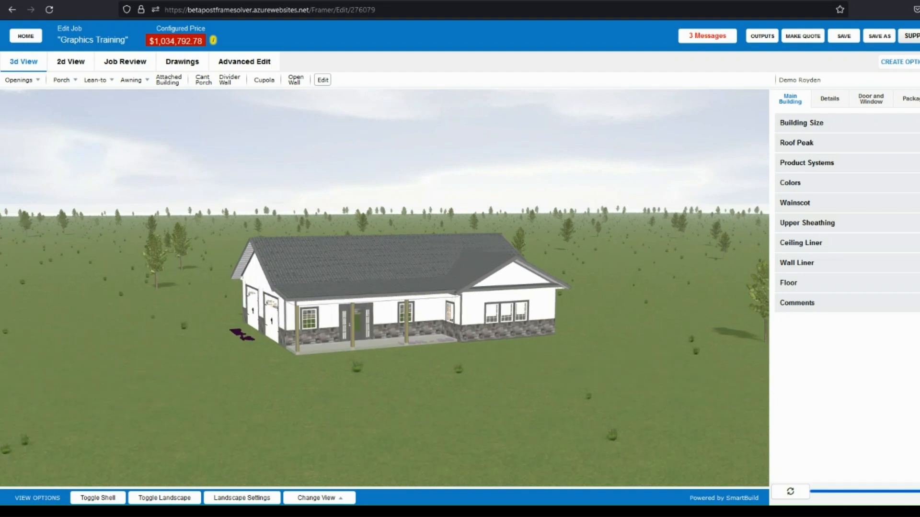
# Step: Examine the siding, stone wainscot and porch on the front of the 3D building model up close
pyautogui.scroll(5, 385, 288)
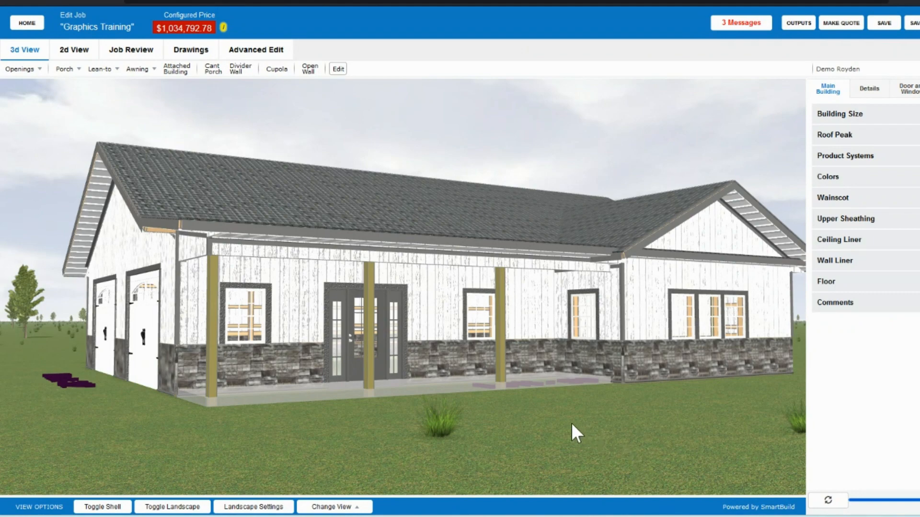
pyautogui.scroll(5, 553, 436)
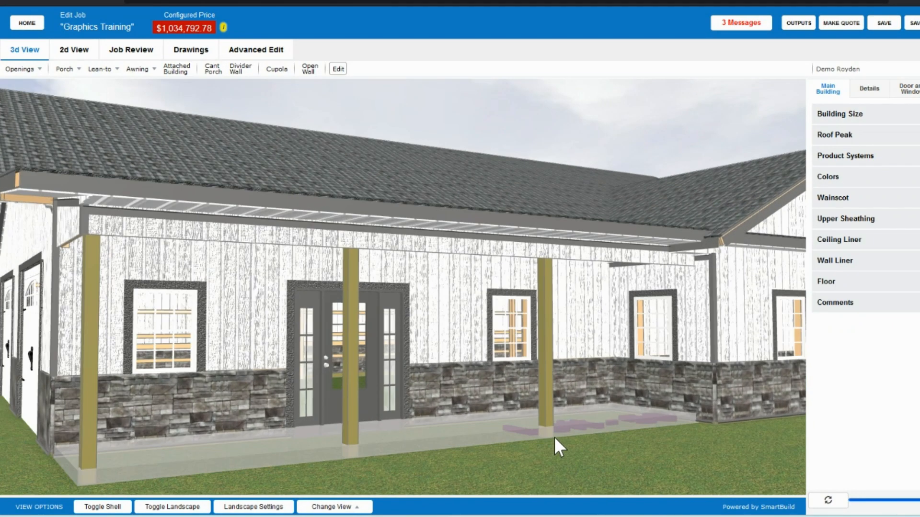
pyautogui.moveTo(541, 436); pyautogui.dragTo(511, 437)
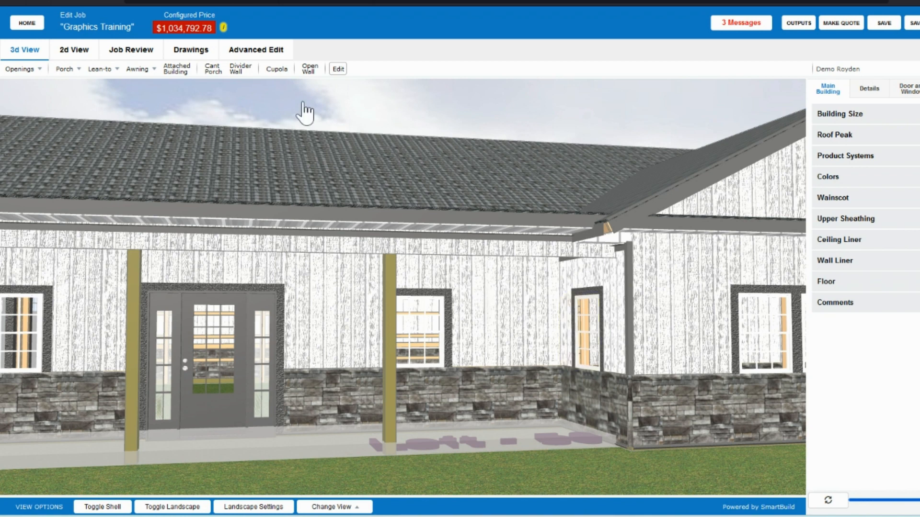
# Step: Open the Texture Library and view the details of the "Engineered wood siding - with groove" bump map
pyautogui.hotkey('ctrl', 'Tab')
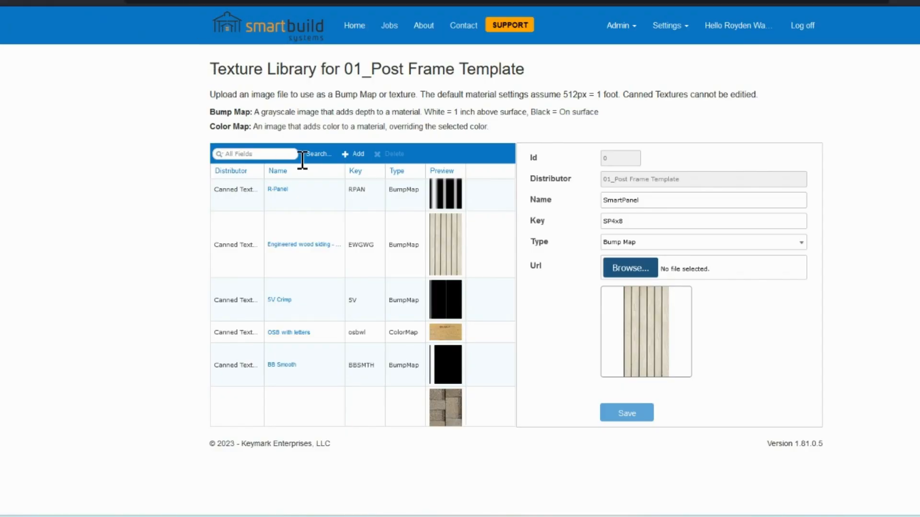
pyautogui.click(666, 32)
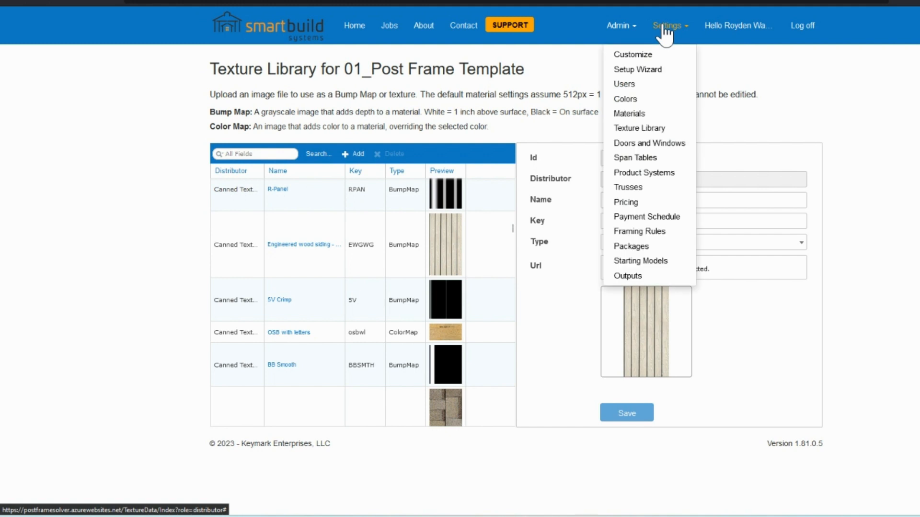
pyautogui.click(636, 127)
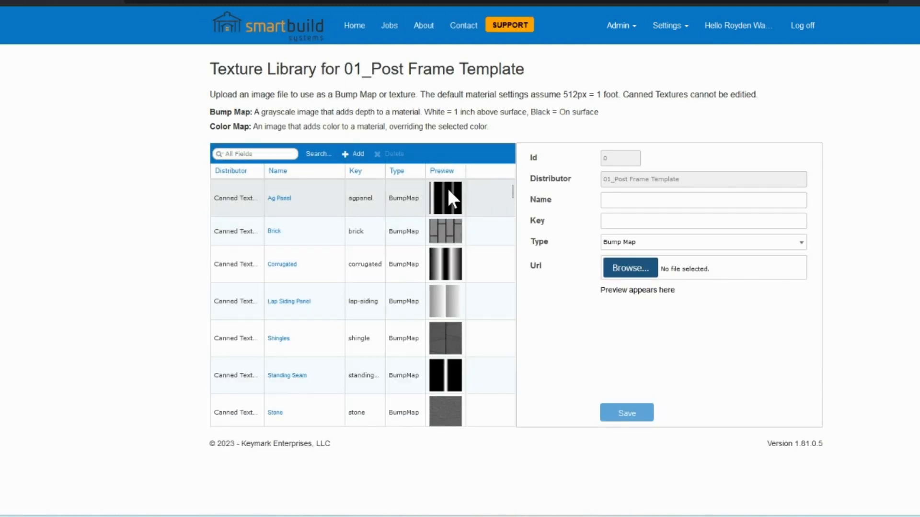
pyautogui.scroll(-10, 445, 214)
pyautogui.scroll(-15, 445, 229)
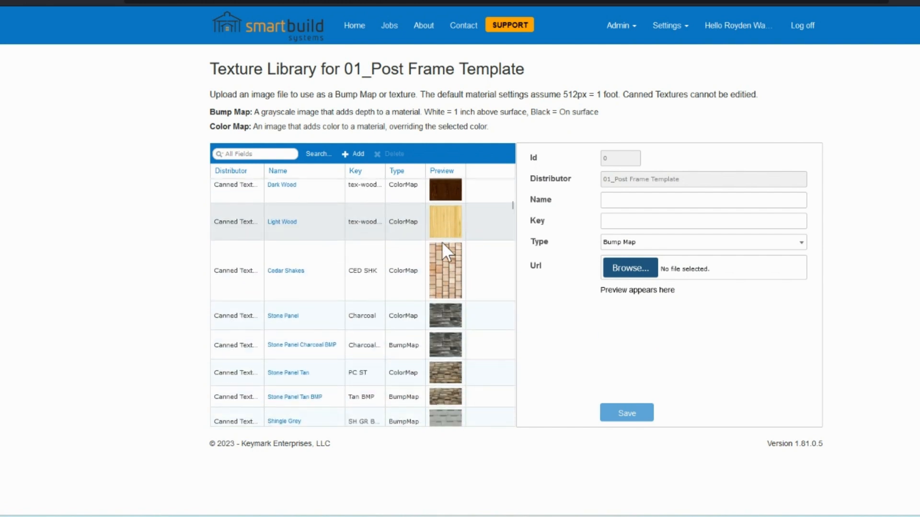
pyautogui.scroll(-10, 439, 260)
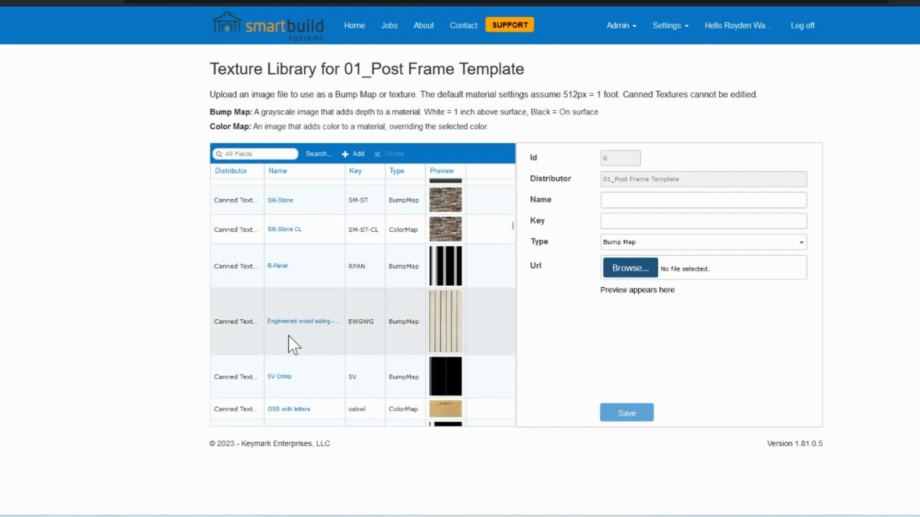
pyautogui.click(438, 320)
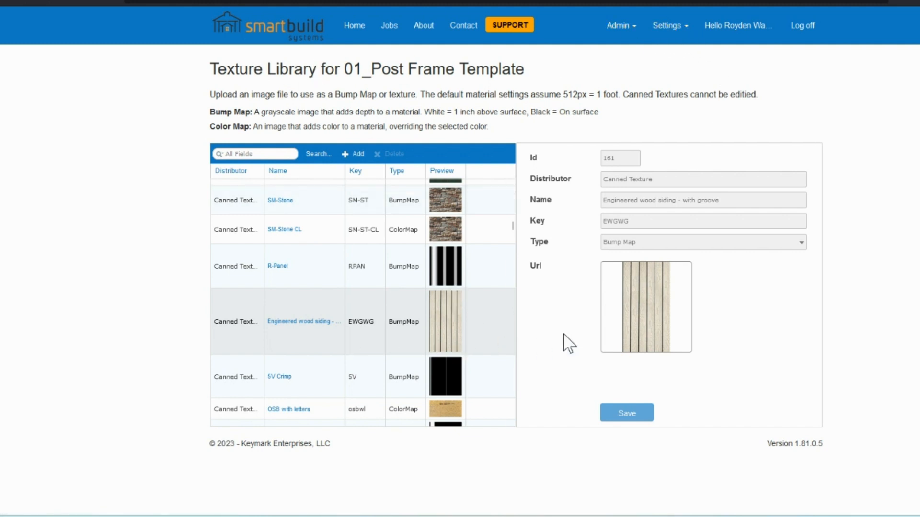
# Step: Open the Setup Wizard's sheathing materials and find the Smart Panel entry with SKU SMARTLP{LF}
pyautogui.click(668, 27)
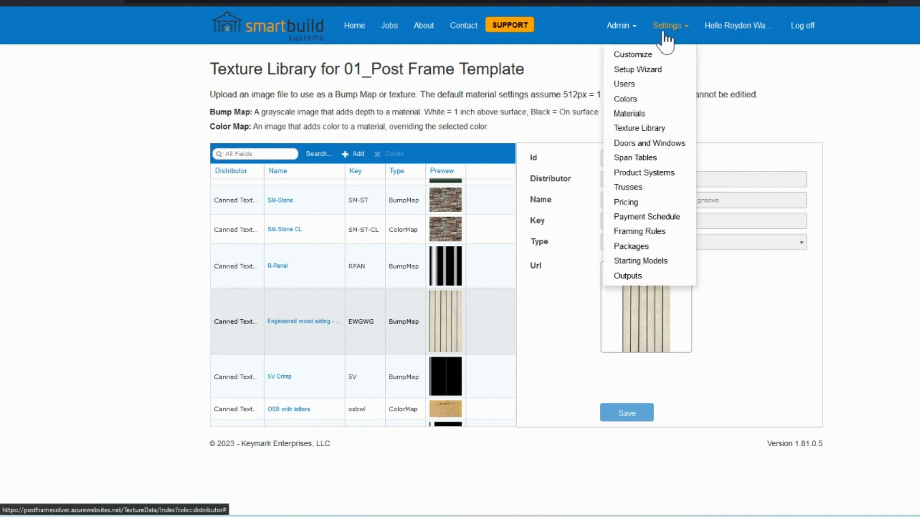
pyautogui.click(649, 71)
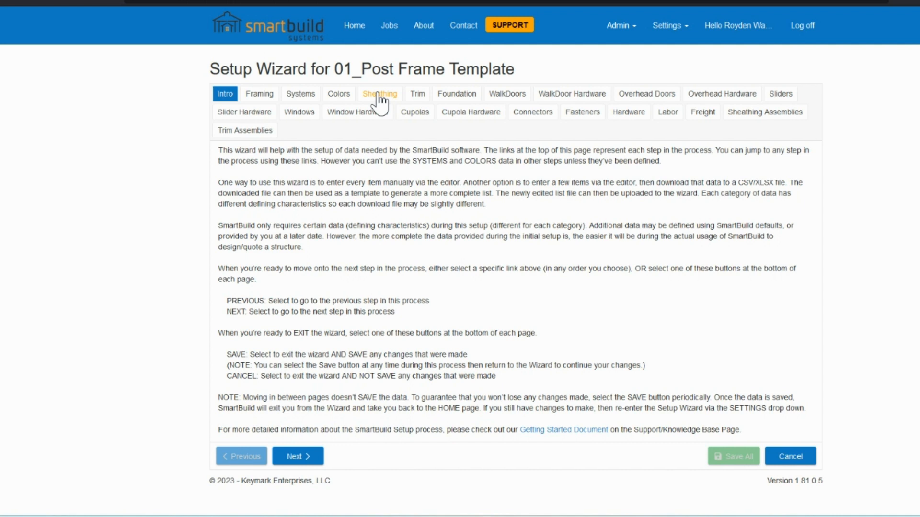
pyautogui.click(379, 95)
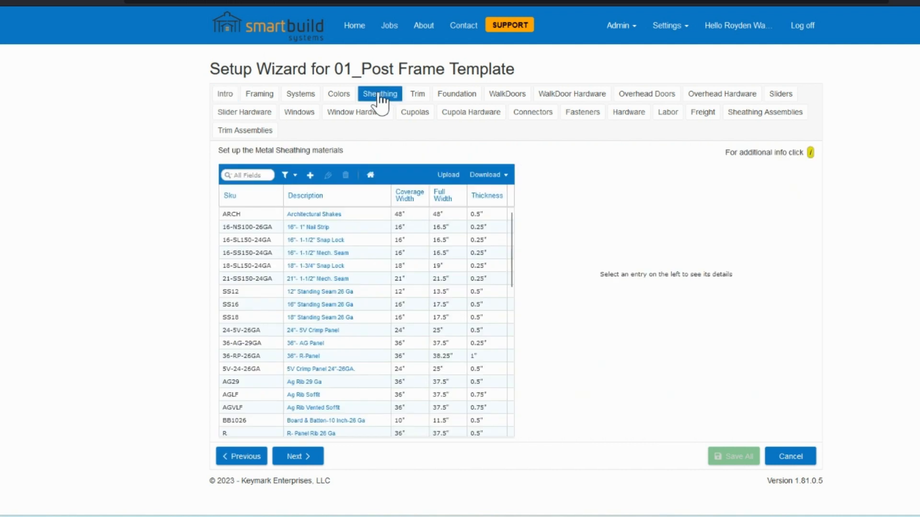
pyautogui.scroll(-3, 347, 253)
pyautogui.scroll(-3, 348, 266)
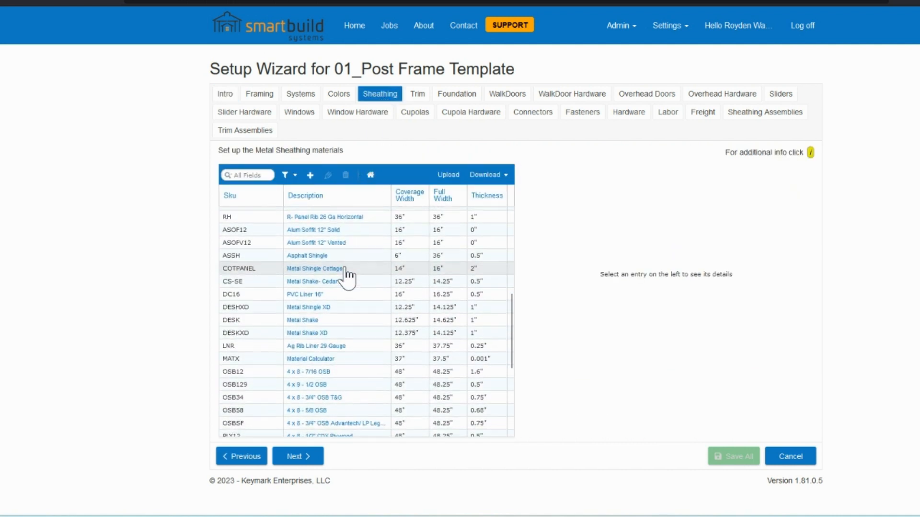
pyautogui.scroll(-6, 348, 273)
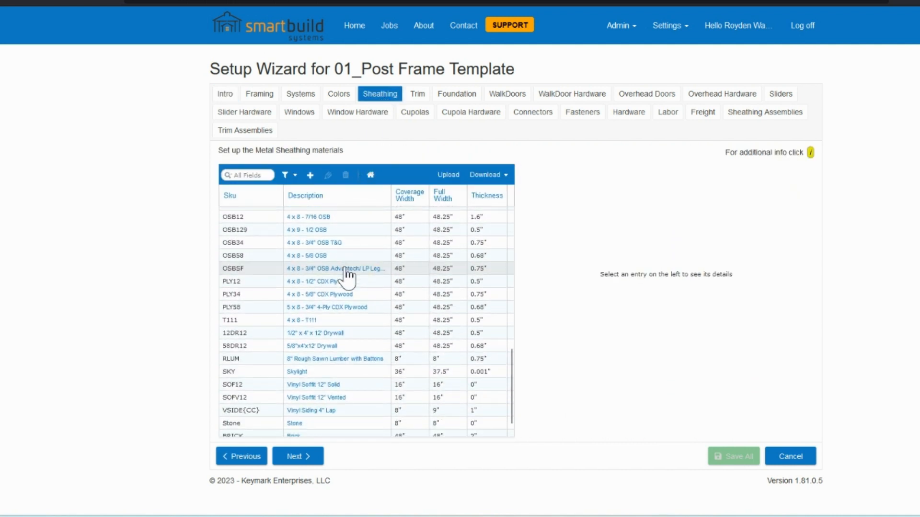
pyautogui.click(378, 93)
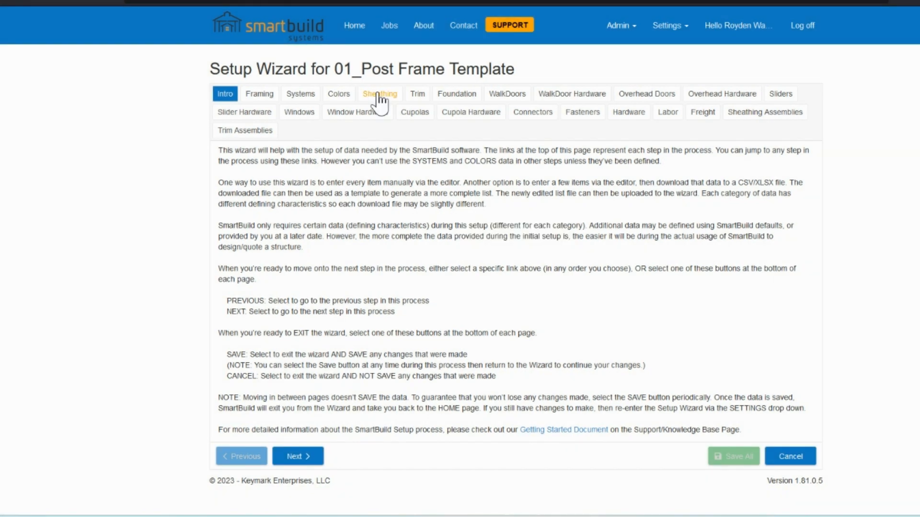
pyautogui.click(380, 96)
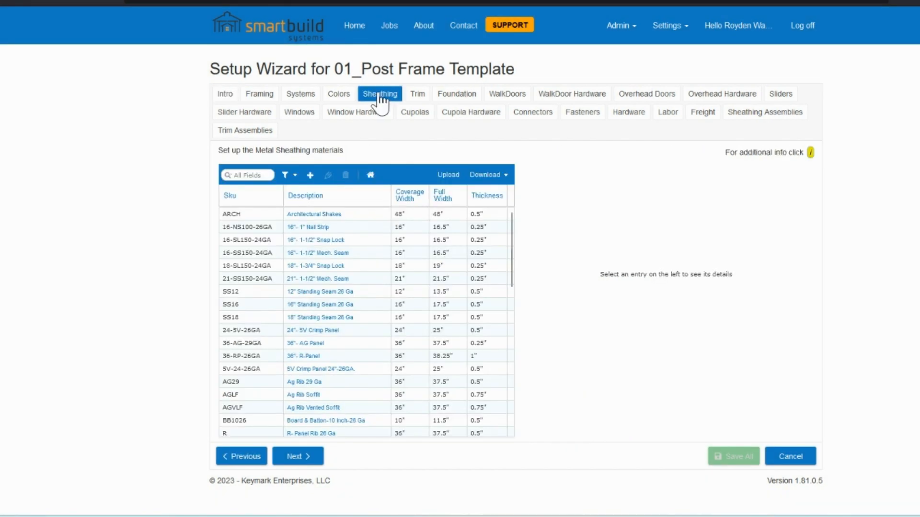
pyautogui.scroll(-6, 347, 269)
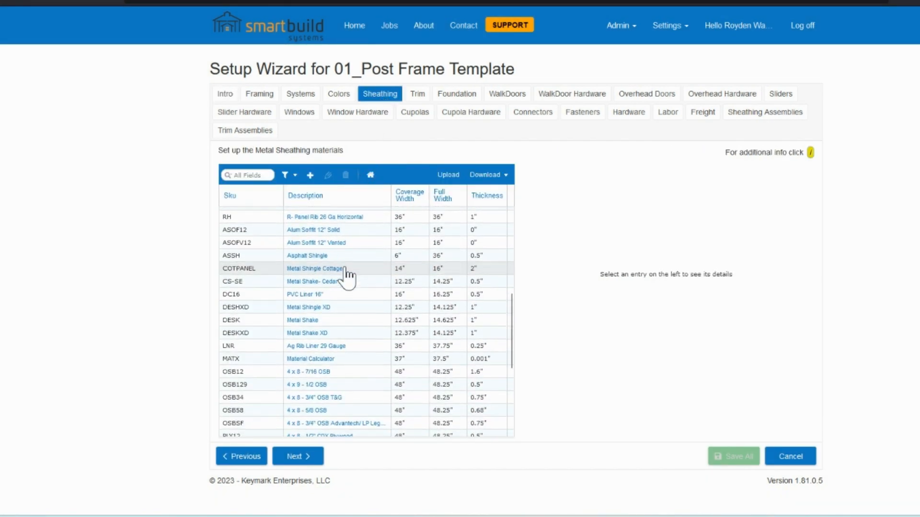
pyautogui.scroll(-5, 348, 276)
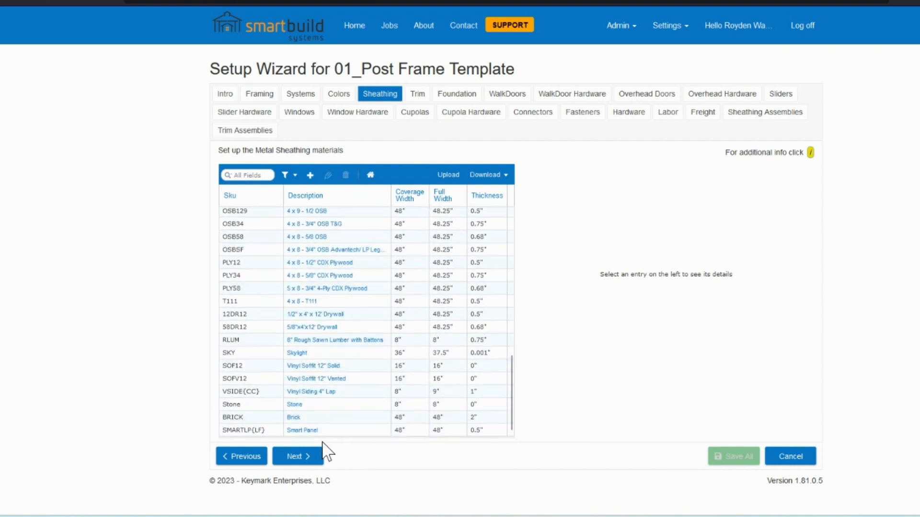
# Step: Review the Smart Panel sheathing's widths, usages and part lengths, and close its editor without saving
pyautogui.click(312, 431)
pyautogui.doubleClick(313, 431)
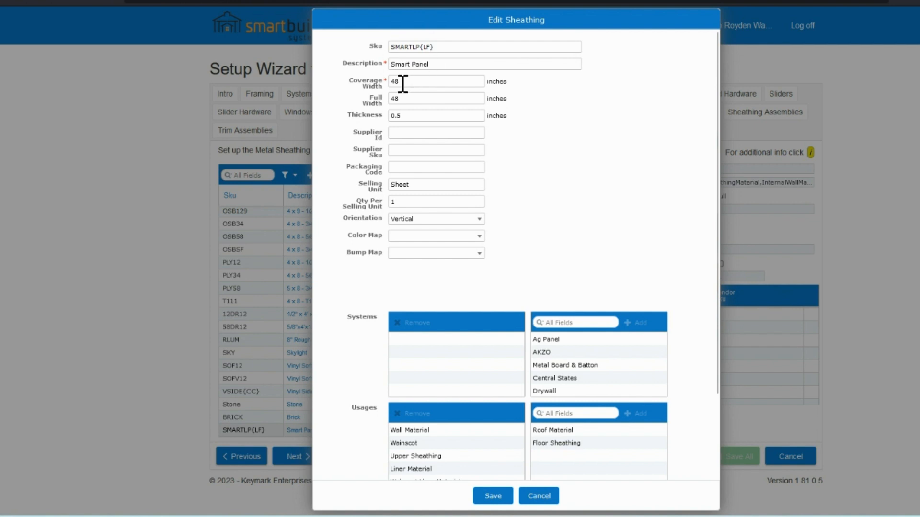
pyautogui.moveTo(403, 83); pyautogui.dragTo(387, 102)
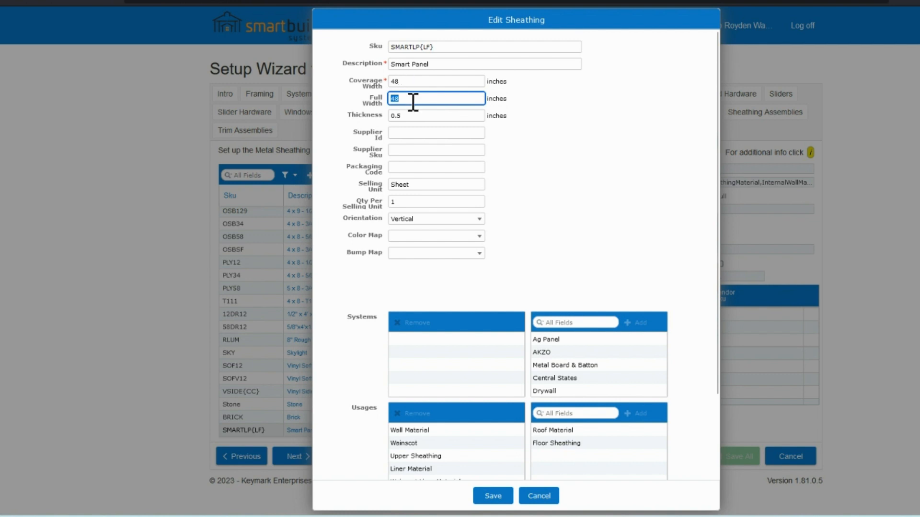
pyautogui.click(541, 196)
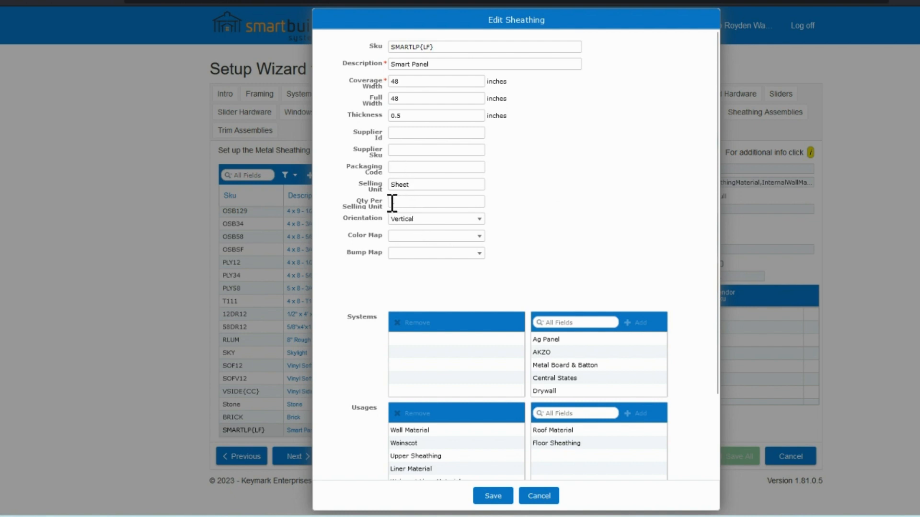
pyautogui.scroll(-2, 484, 312)
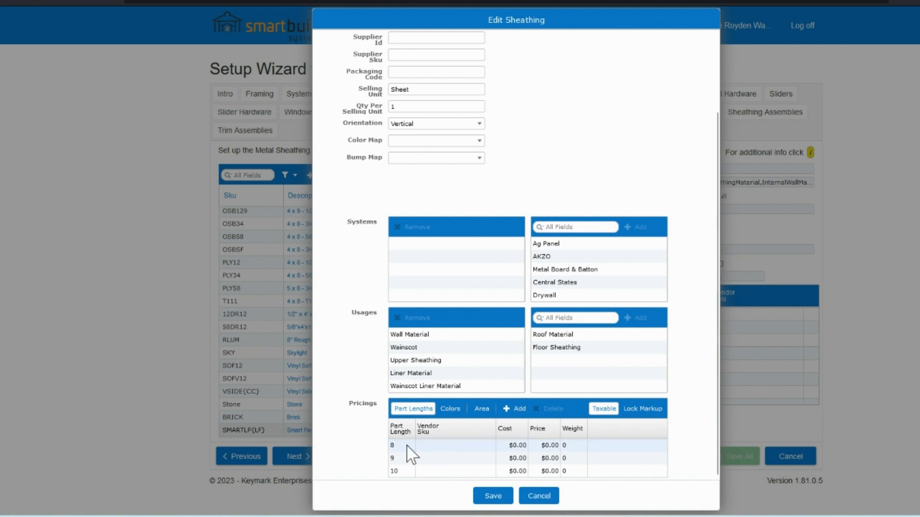
pyautogui.click(541, 497)
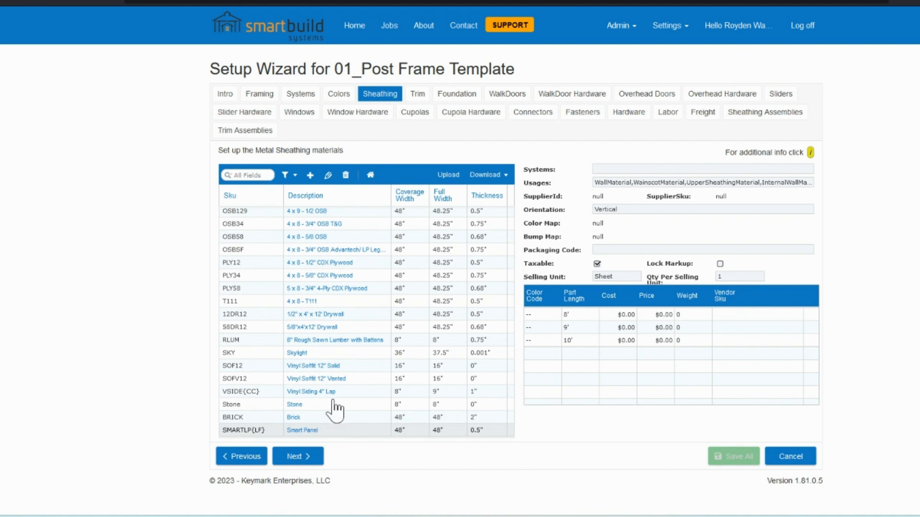
# Step: Open the Smart Panel sheathing material for editing from the Materials settings
pyautogui.click(667, 36)
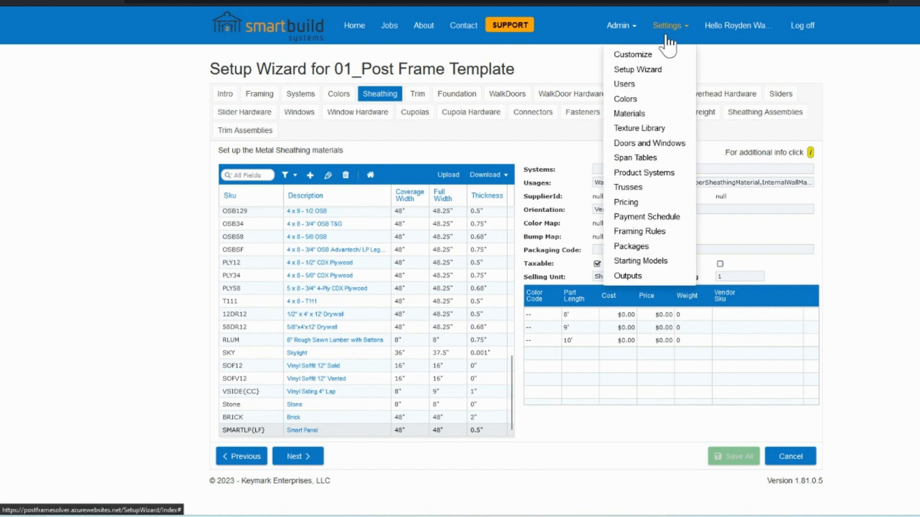
pyautogui.click(629, 115)
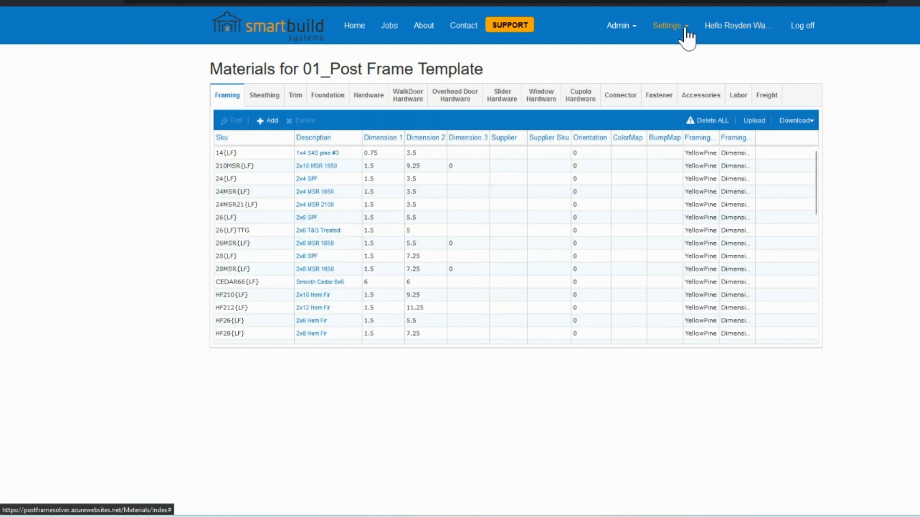
pyautogui.click(268, 101)
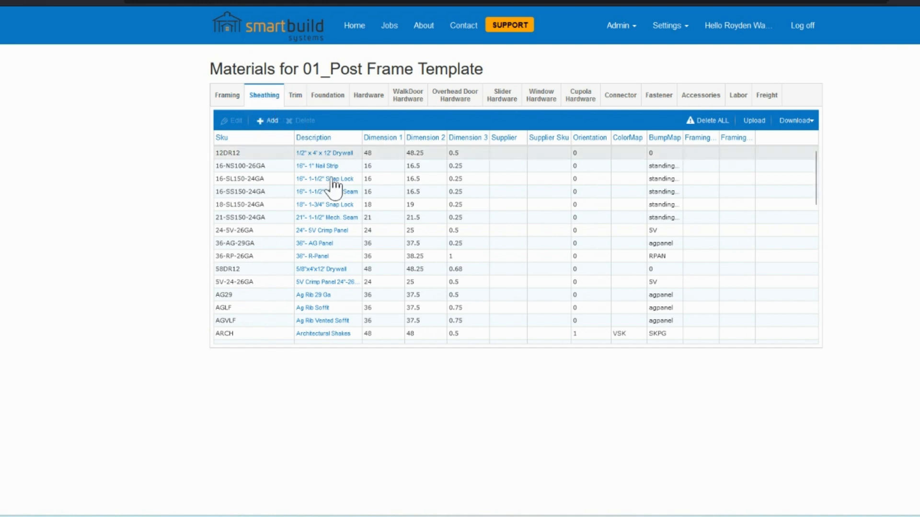
pyautogui.scroll(-3, 342, 242)
pyautogui.scroll(-4, 342, 243)
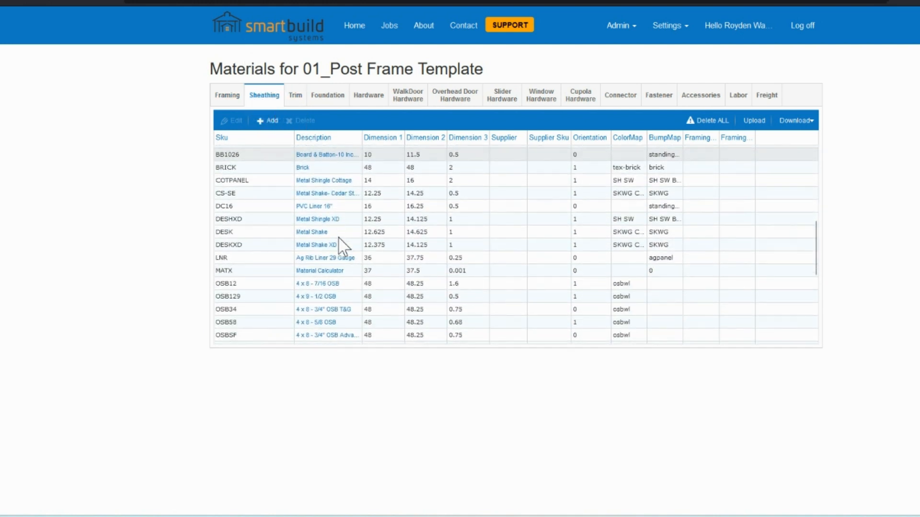
pyautogui.scroll(-2, 340, 240)
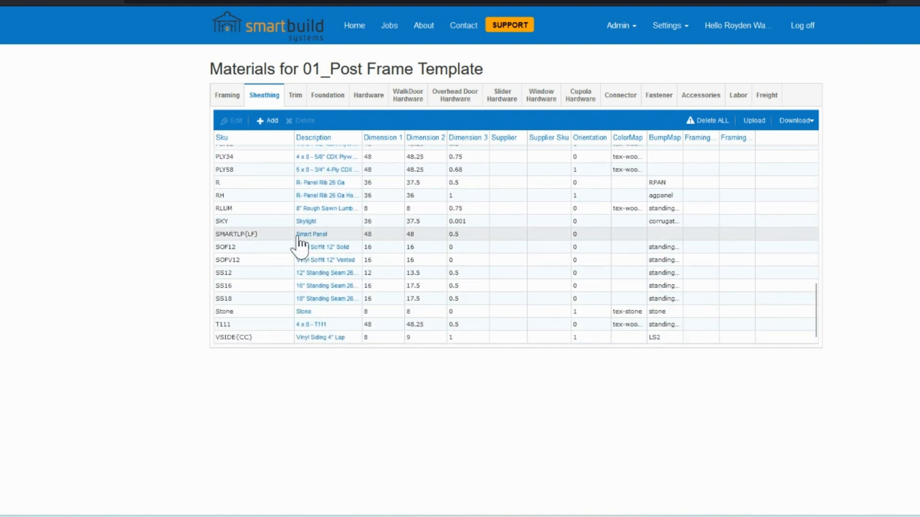
pyautogui.click(301, 236)
pyautogui.click(299, 236)
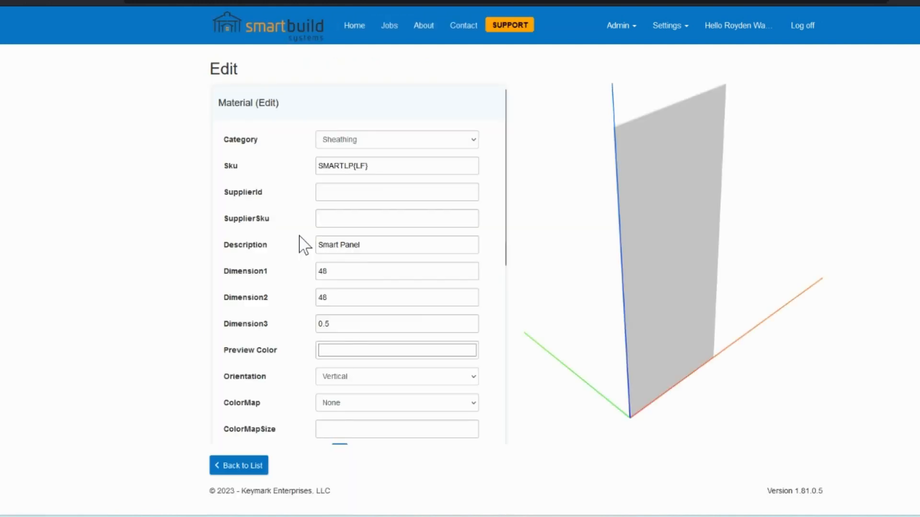
# Step: Set the Smart Panel material's bump map to "Engineered wood siding - with groove"
pyautogui.moveTo(647, 427); pyautogui.dragTo(604, 388)
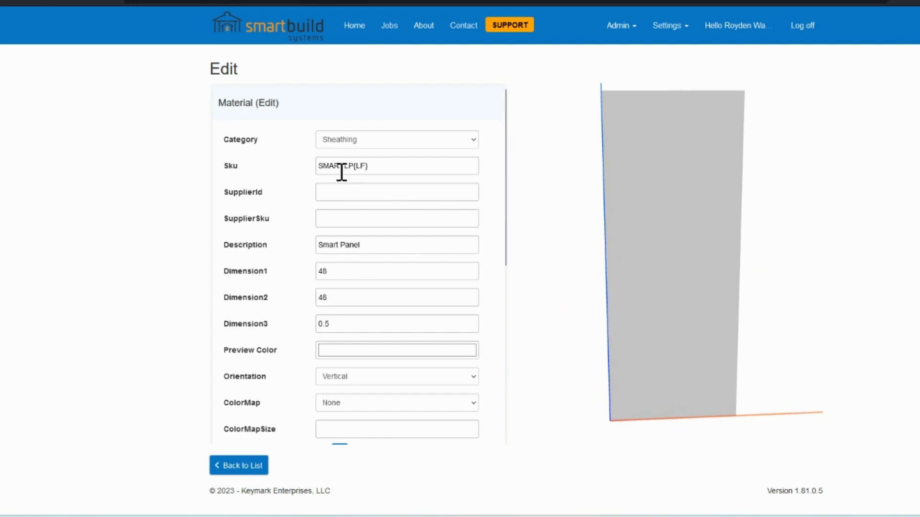
pyautogui.scroll(-2, 340, 175)
pyautogui.scroll(-4, 341, 184)
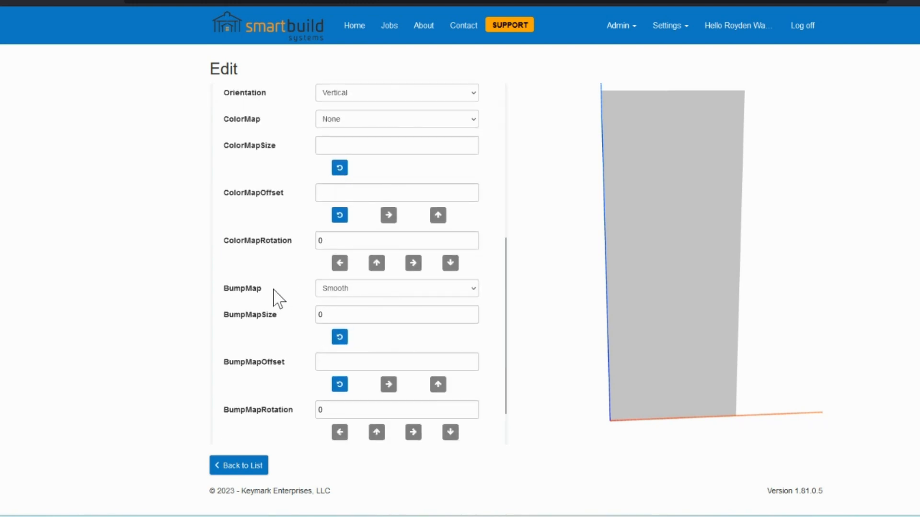
pyautogui.click(354, 289)
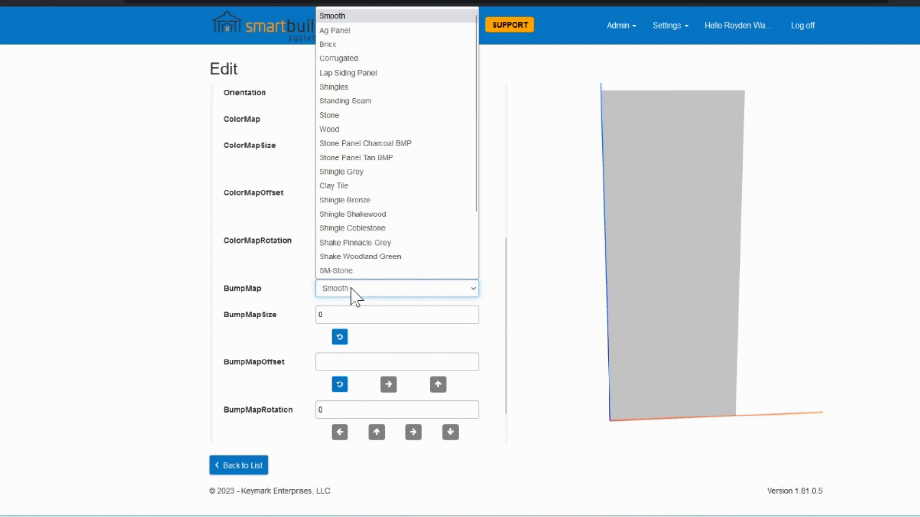
pyautogui.scroll(-2, 365, 194)
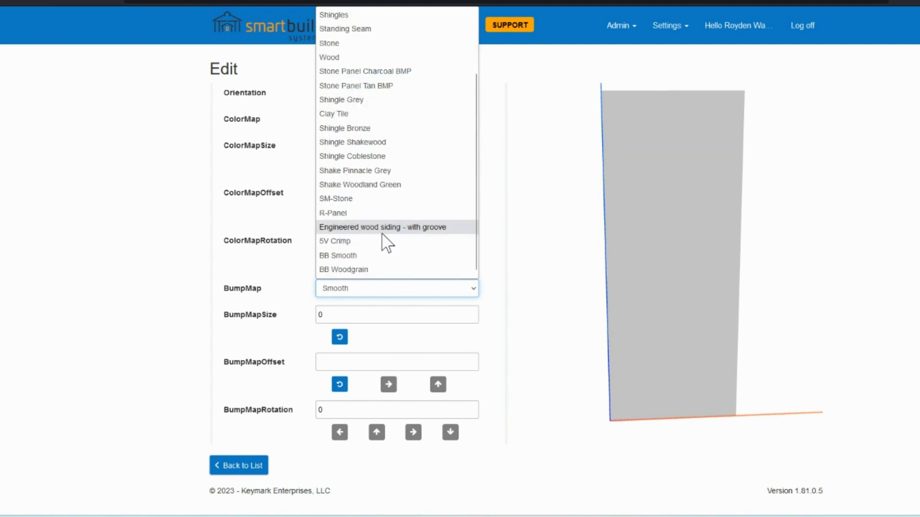
pyautogui.click(411, 228)
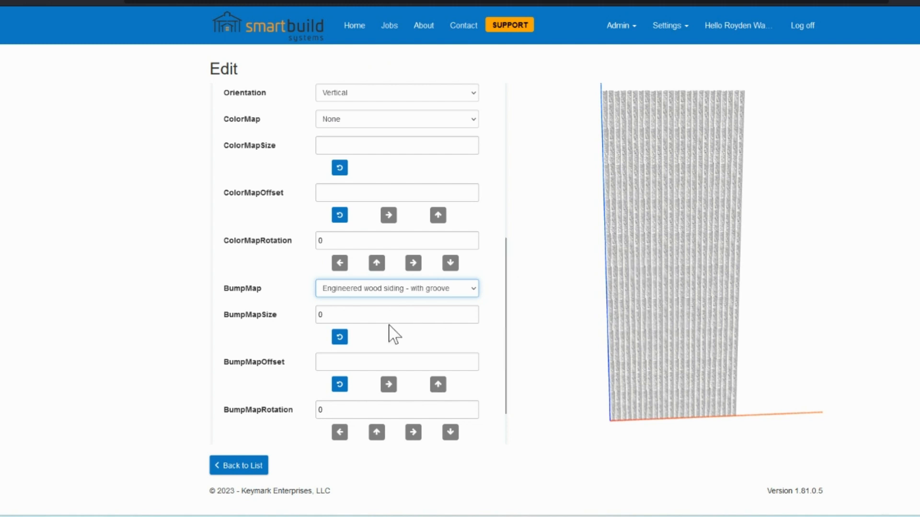
# Step: Set the Smart Panel material's bump map size to 2,2
pyautogui.click(318, 314)
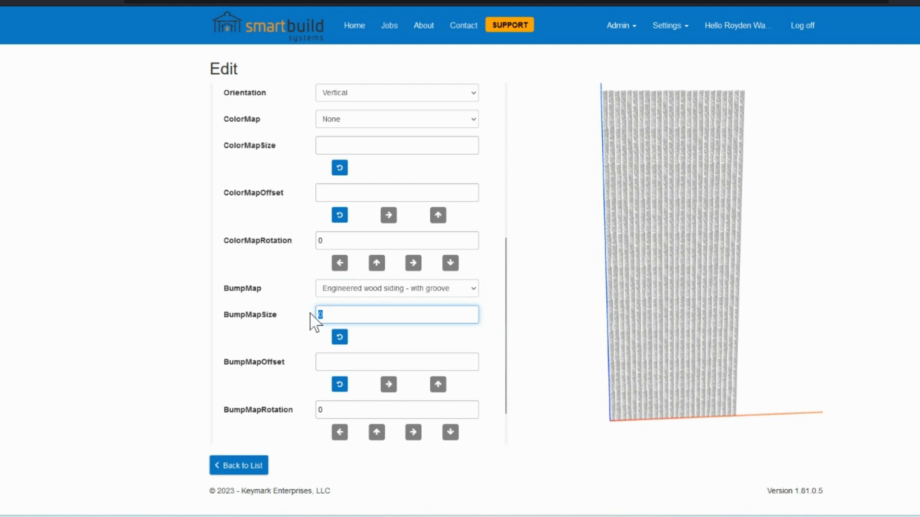
pyautogui.write('2')
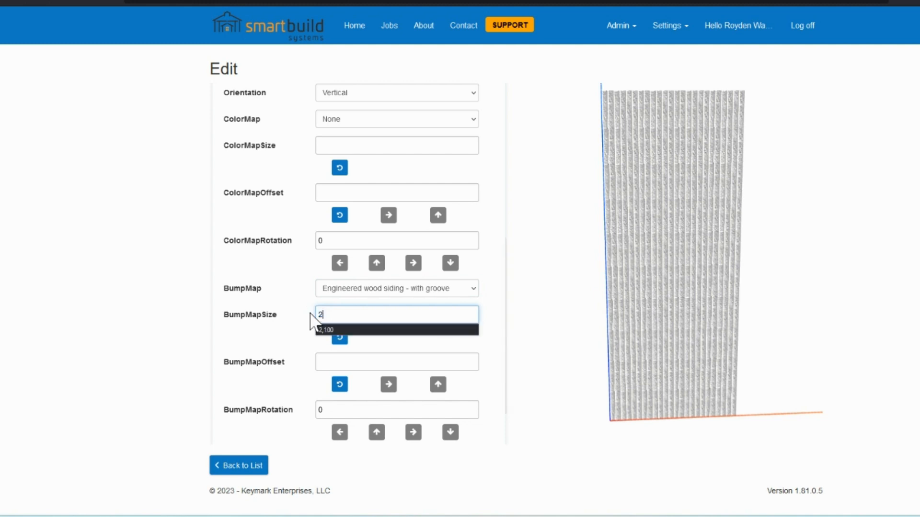
pyautogui.write(',2')
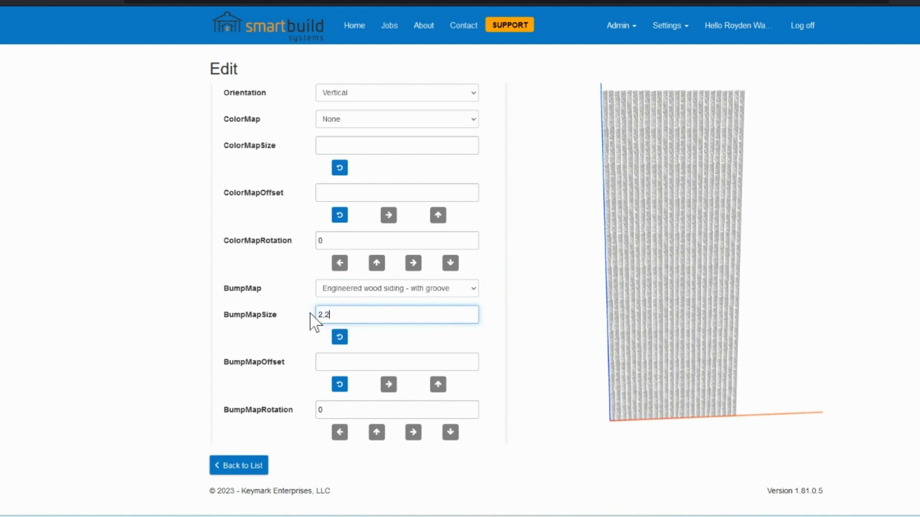
pyautogui.press('Return')
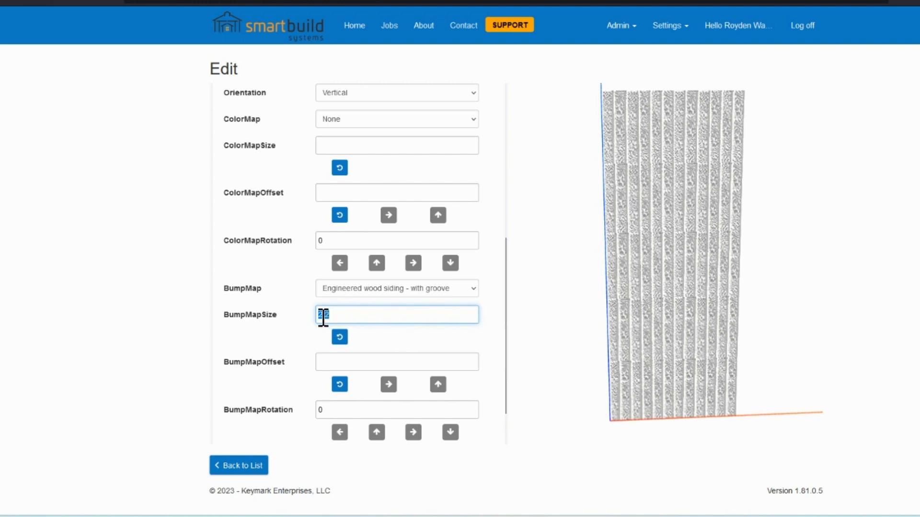
# Step: Set the Smart Panel's bump map size to 4,10 so the grooves and grain scale to the panel
pyautogui.moveTo(324, 317); pyautogui.dragTo(311, 318)
pyautogui.write('4')
pyautogui.click(308, 324)
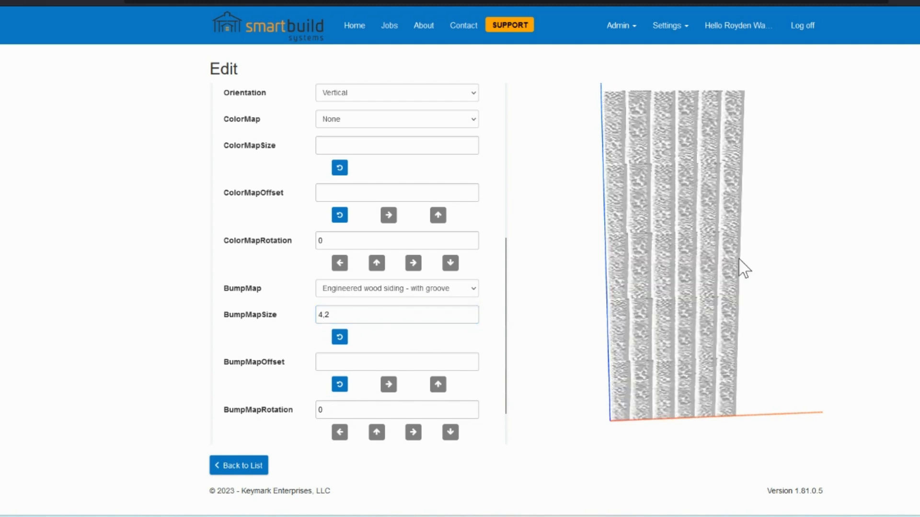
pyautogui.click(348, 318)
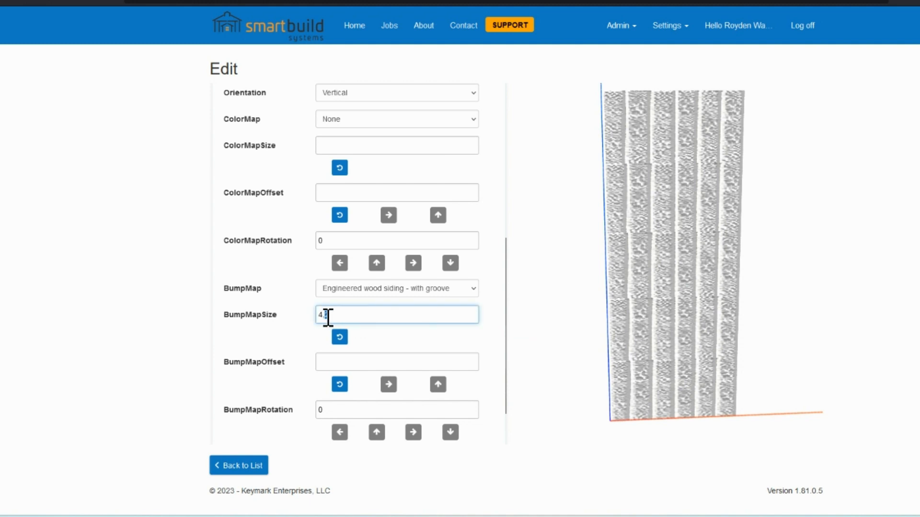
pyautogui.write('10')
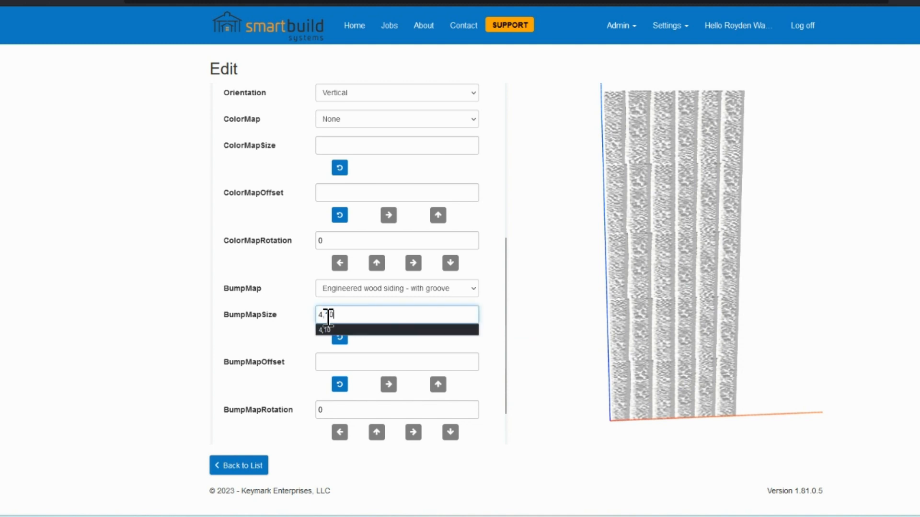
pyautogui.click(302, 339)
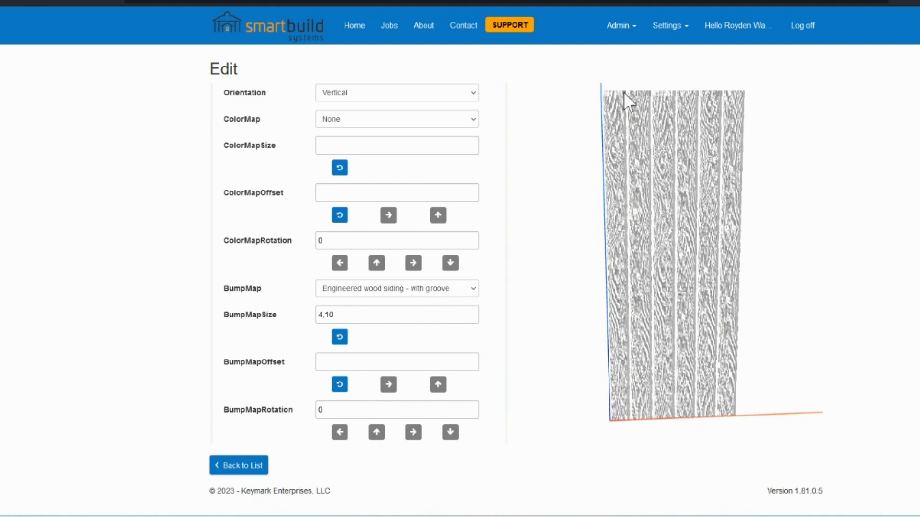
# Step: Refine the Smart Panel's bump map size to 4,10.2 and save the material
pyautogui.click(338, 318)
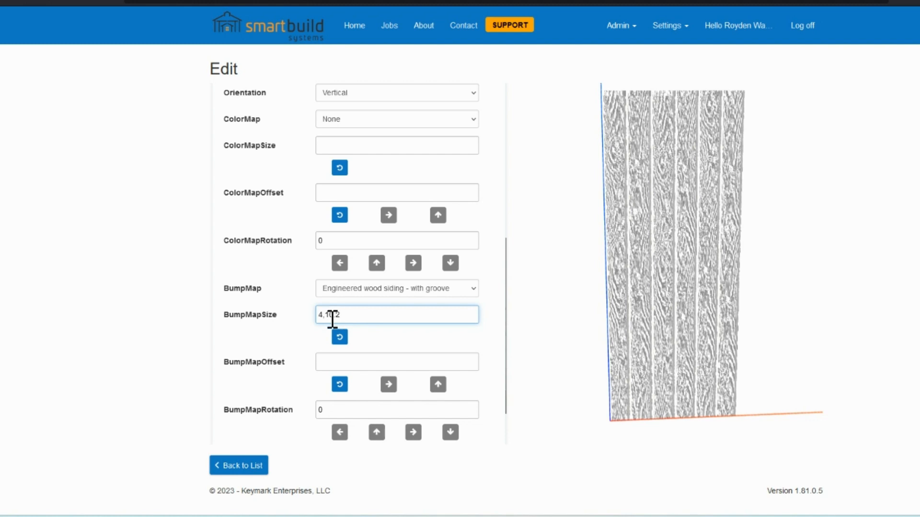
pyautogui.click(303, 327)
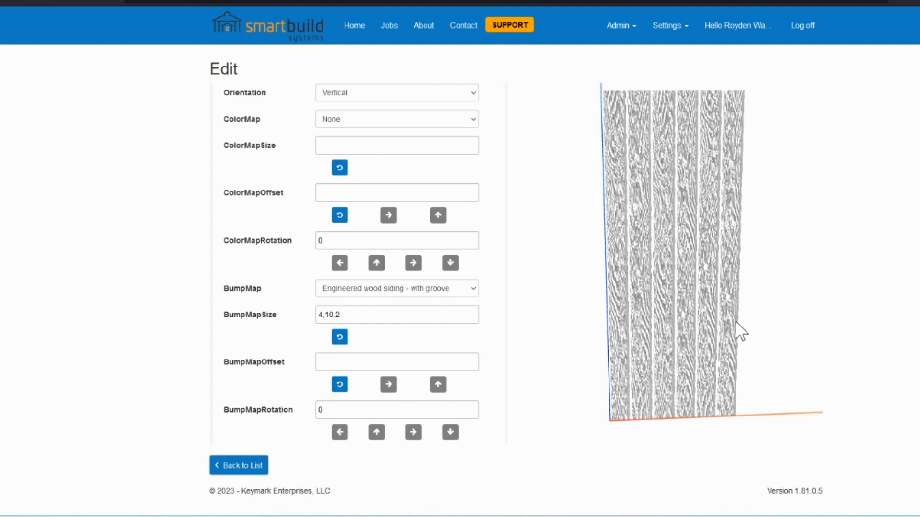
pyautogui.scroll(-1, 450, 400)
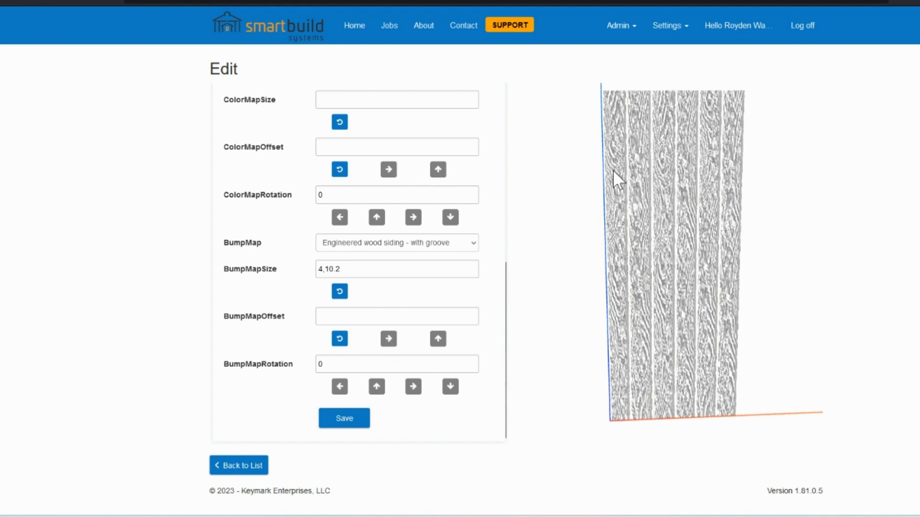
pyautogui.click(334, 418)
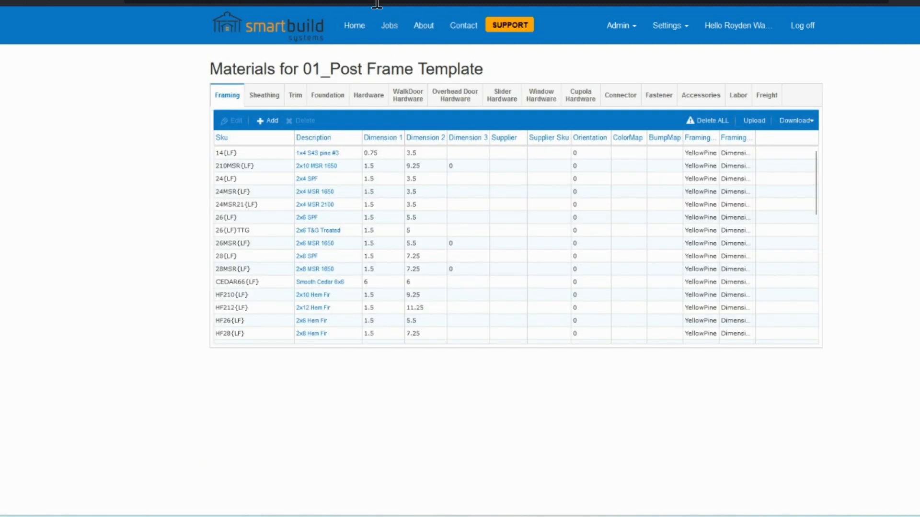
# Step: Switch to the building job and examine the horizontal vinyl siding on its walls in the 3D view
pyautogui.click(353, 35)
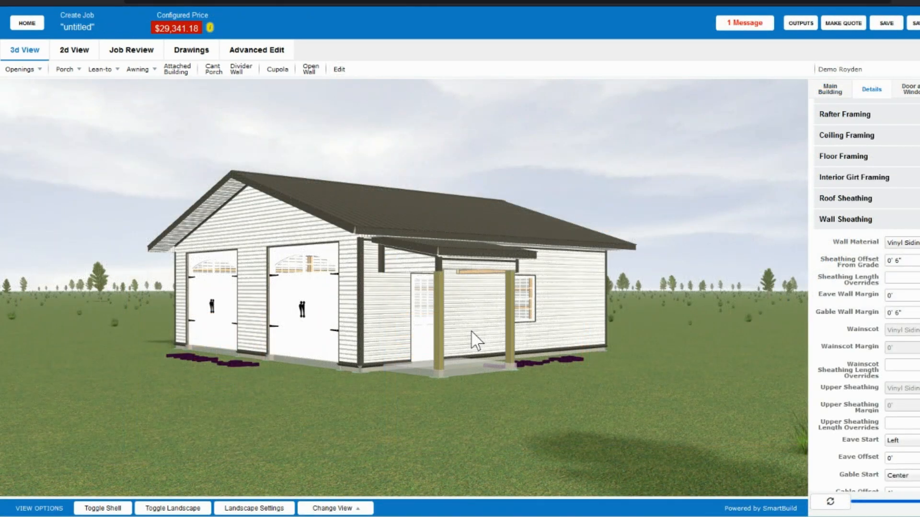
pyautogui.moveTo(432, 328); pyautogui.dragTo(459, 352)
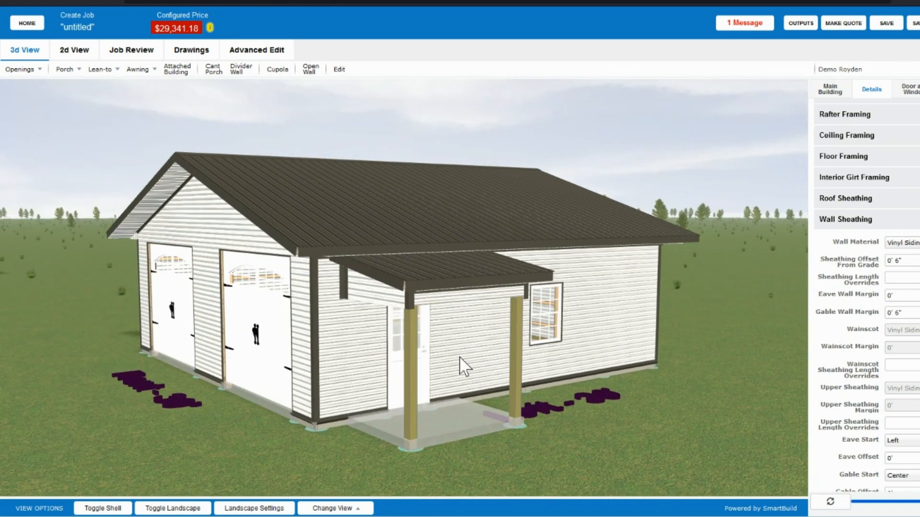
pyautogui.moveTo(392, 383); pyautogui.dragTo(350, 281)
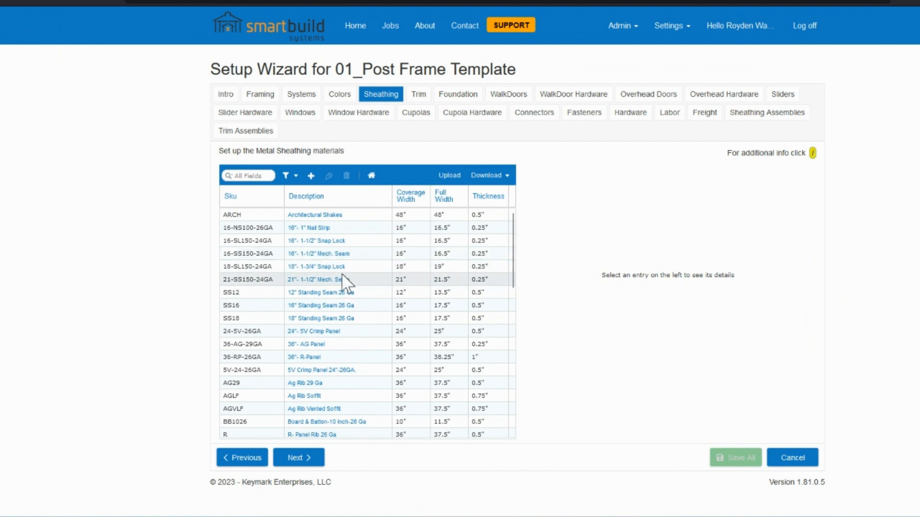
# Step: Open the Vinyl Siding 4" Lap entry, SKU VSIDE{CC}, for editing from the Setup Wizard's sheathing materials
pyautogui.scroll(-10, 337, 285)
pyautogui.scroll(-3, 337, 287)
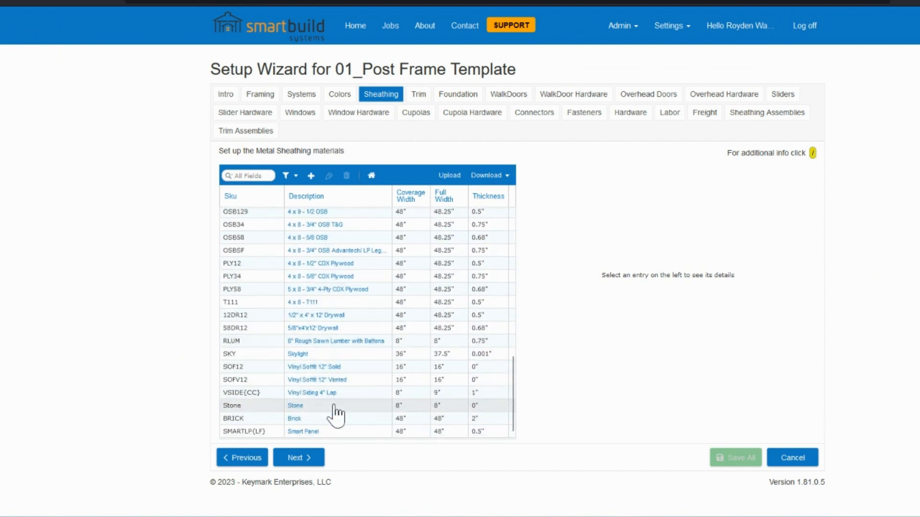
pyautogui.doubleClick(325, 393)
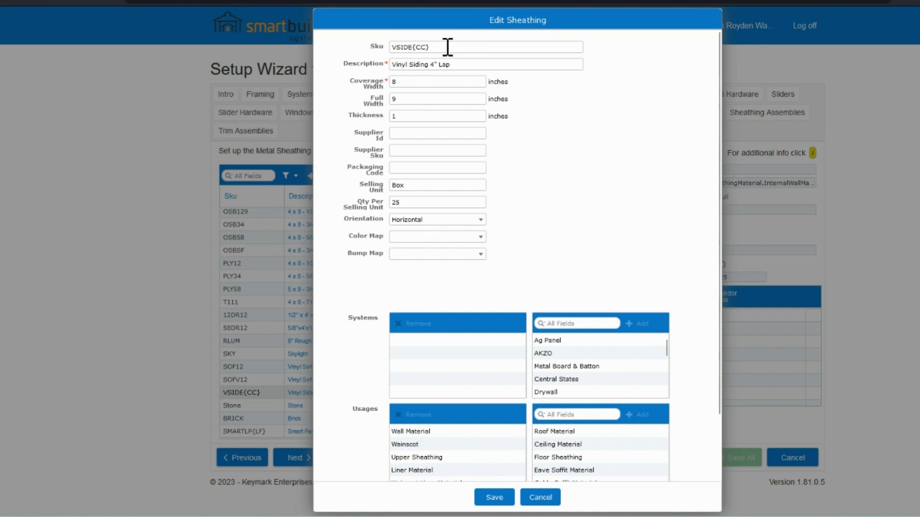
# Step: Review the vinyl siding's SKU, coverage width, full width, thickness and quantity per selling unit
pyautogui.moveTo(436, 47); pyautogui.dragTo(385, 48)
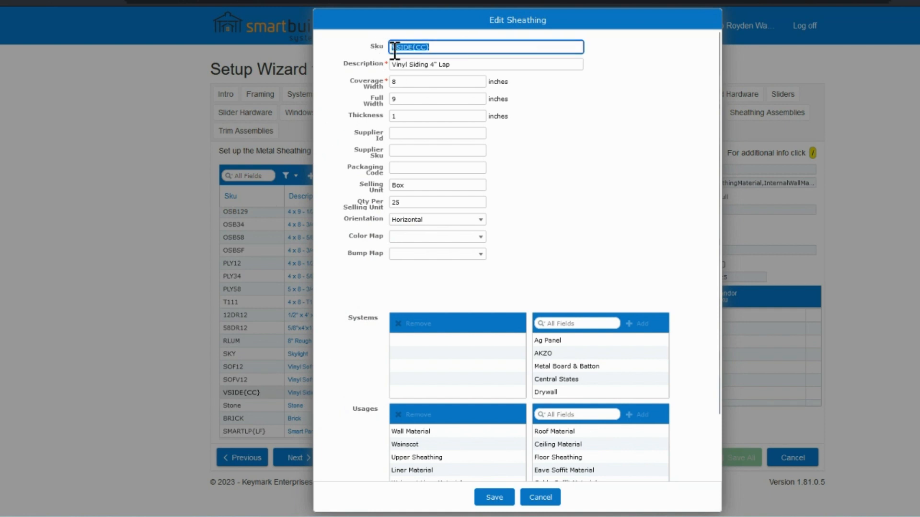
pyautogui.click(410, 81)
pyautogui.click(406, 98)
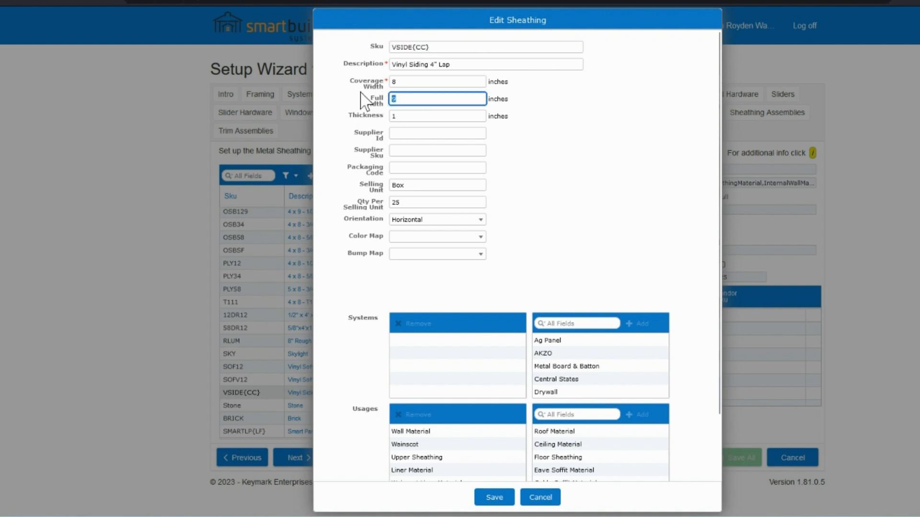
pyautogui.click(406, 82)
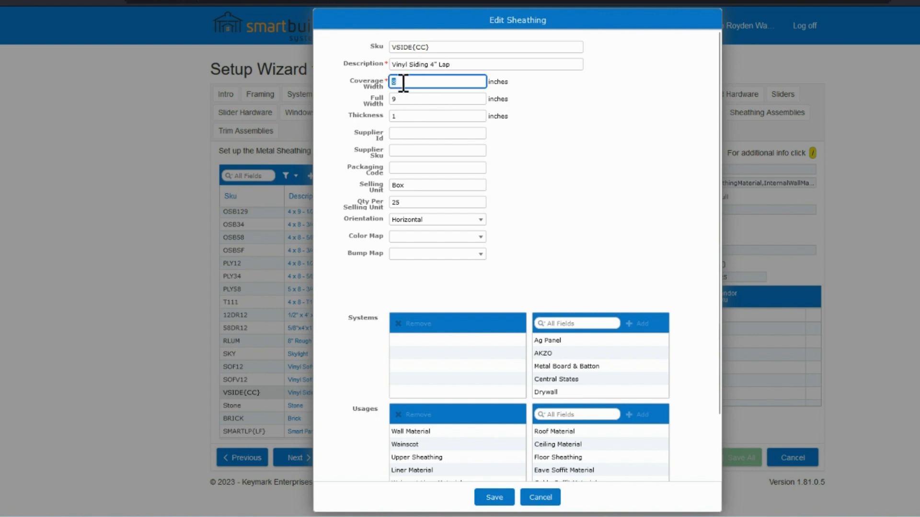
pyautogui.click(402, 100)
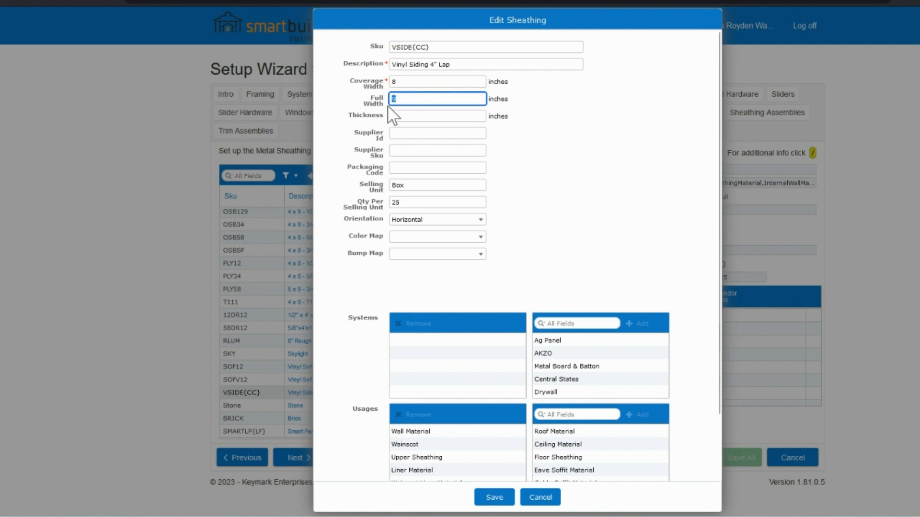
pyautogui.click(394, 117)
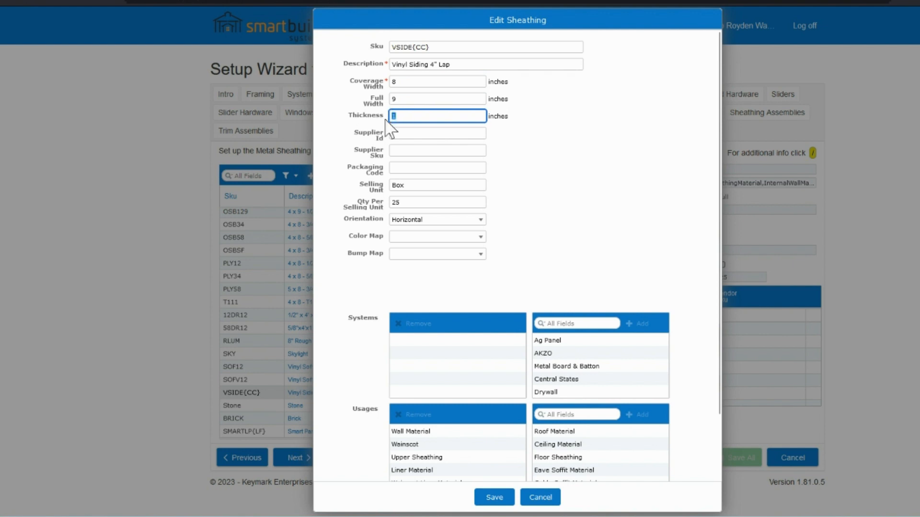
pyautogui.moveTo(412, 185); pyautogui.dragTo(394, 206)
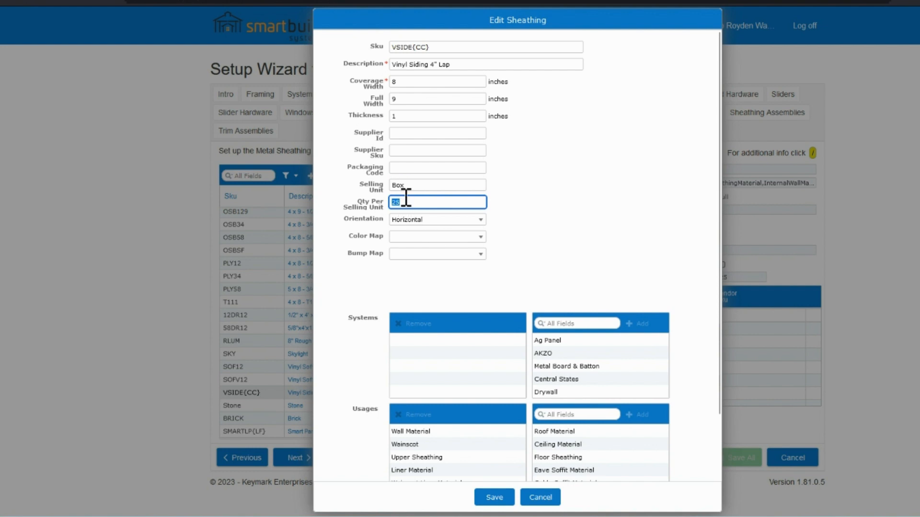
# Step: Choose Horizontal as the vinyl siding's orientation, check its usages and pricings, and save the sheathing entry
pyautogui.click(422, 223)
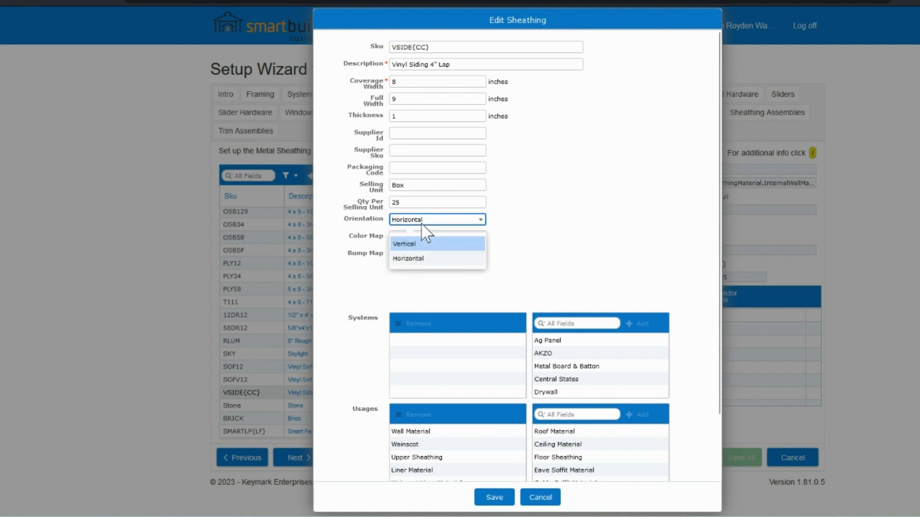
pyautogui.click(428, 259)
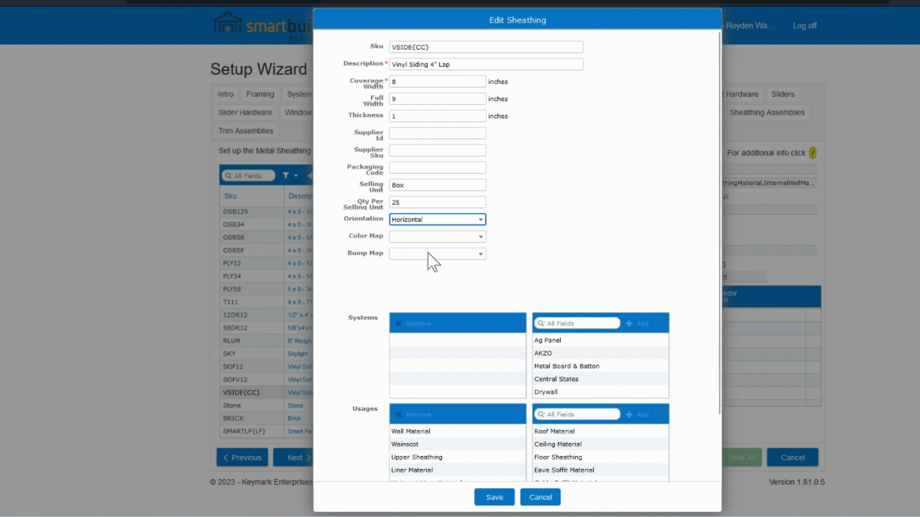
pyautogui.scroll(-2, 437, 203)
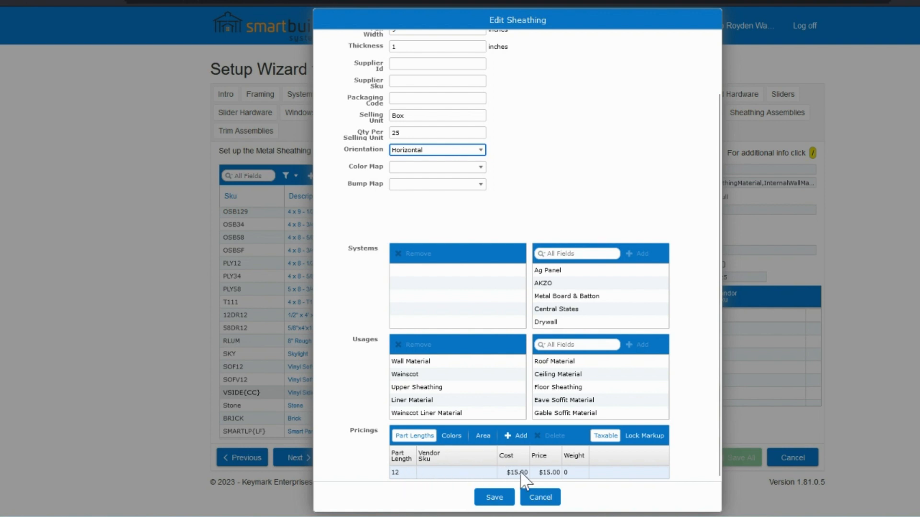
pyautogui.click(503, 499)
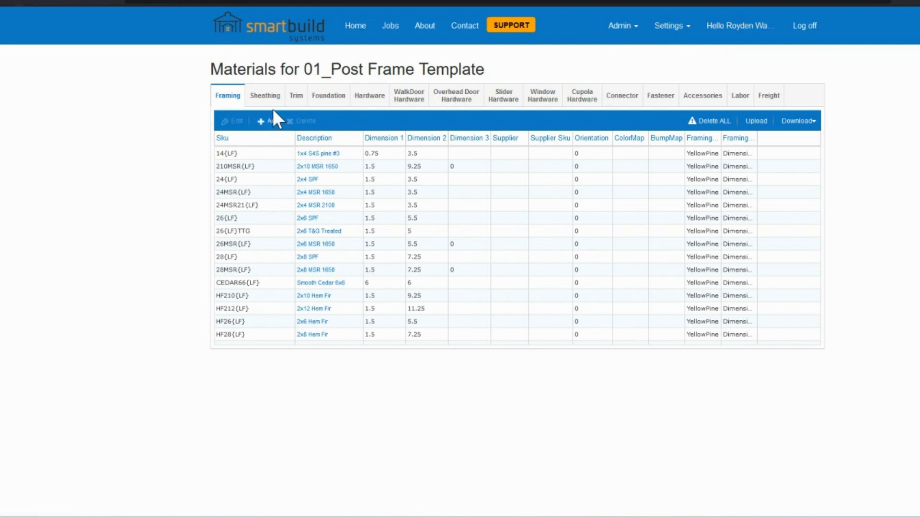
# Step: Open the Vinyl Siding 4" Lap material, SKU VSIDE{CC}, for editing from the sheathing list in the Materials settings
pyautogui.click(268, 99)
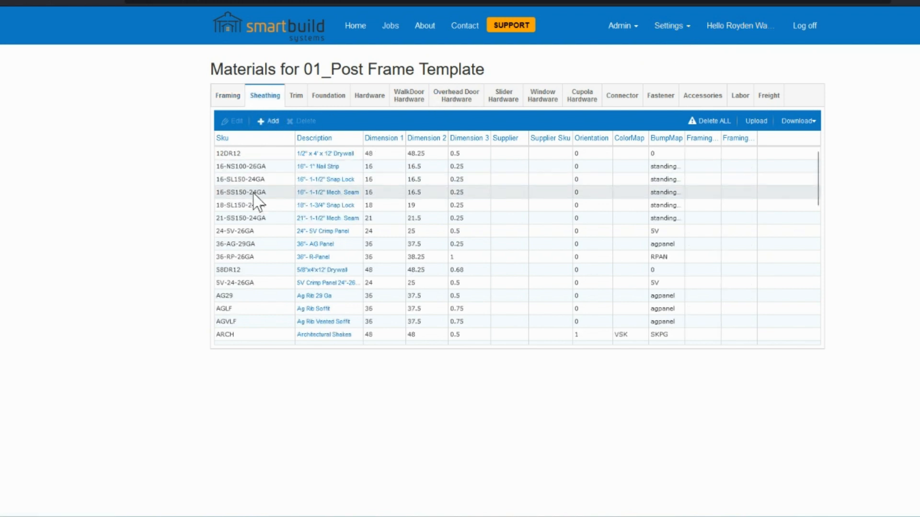
pyautogui.scroll(-5, 303, 232)
pyautogui.scroll(-2, 304, 232)
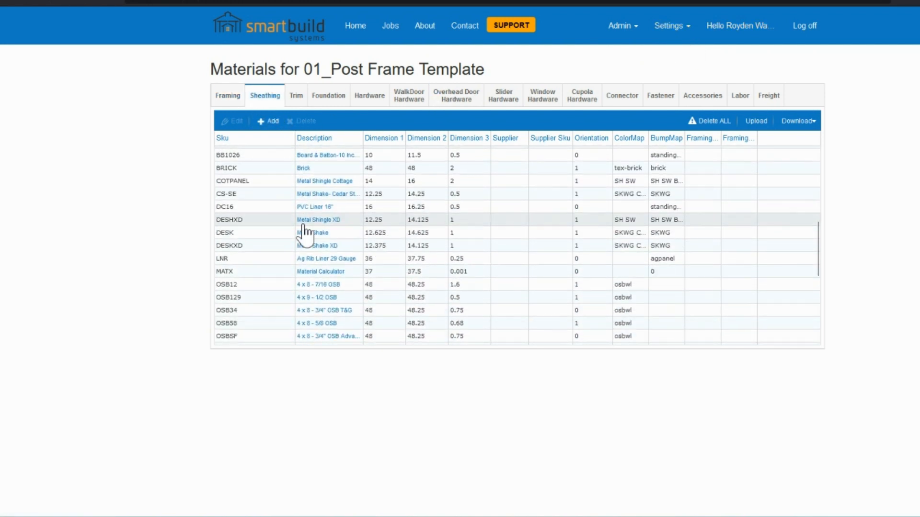
pyautogui.scroll(-4, 304, 232)
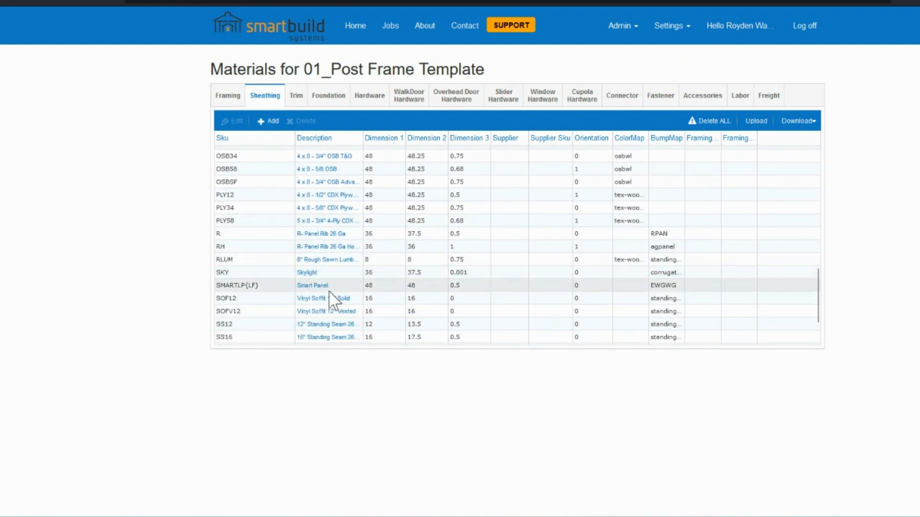
pyautogui.scroll(-2, 329, 304)
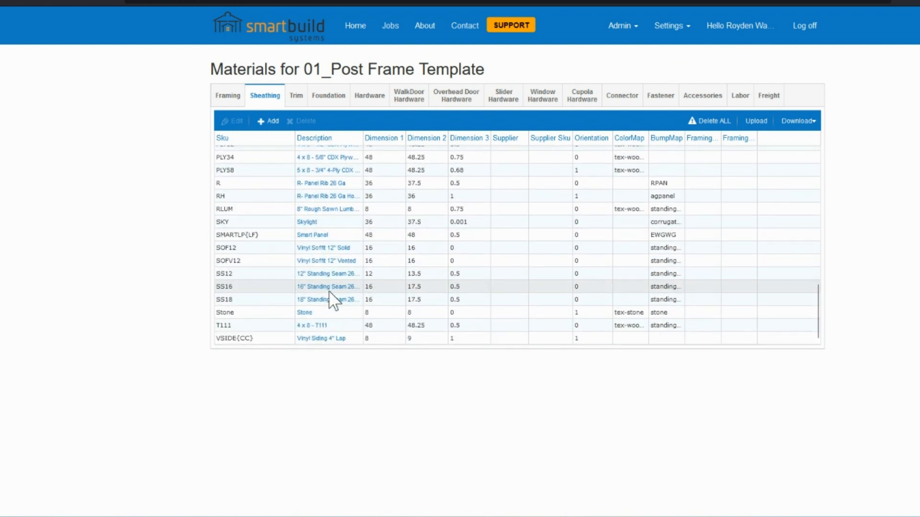
pyautogui.click(331, 341)
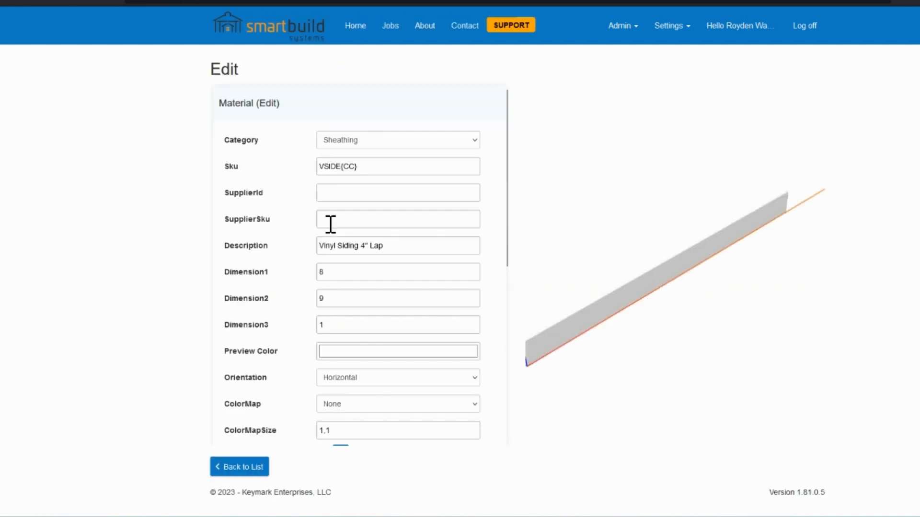
# Step: Assign the Lap Siding 2 bump map to the Vinyl Siding 4" Lap material
pyautogui.moveTo(649, 353); pyautogui.dragTo(610, 299)
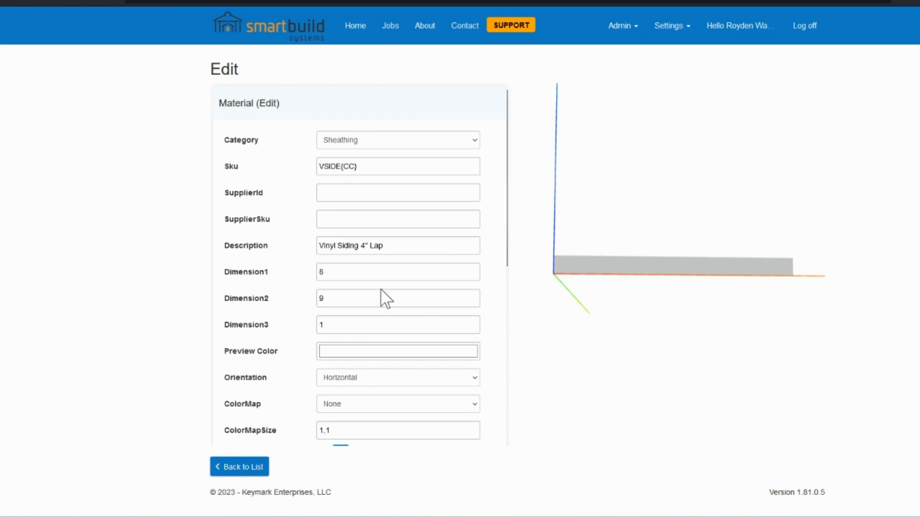
pyautogui.moveTo(338, 302); pyautogui.dragTo(314, 299)
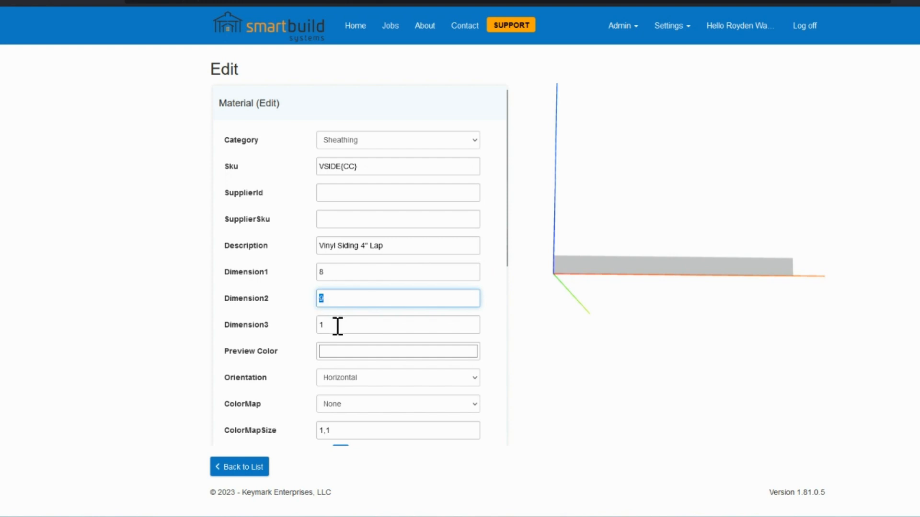
pyautogui.scroll(-2, 338, 330)
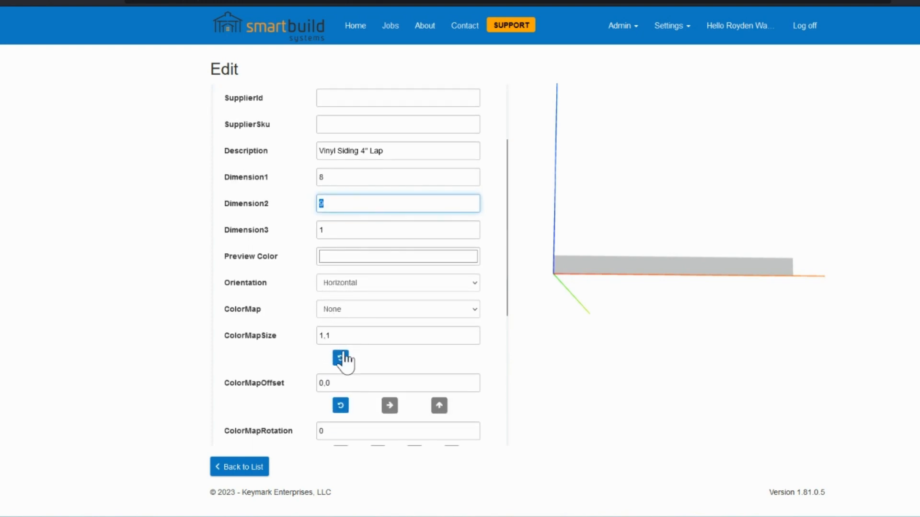
pyautogui.scroll(-2, 312, 332)
pyautogui.scroll(-3, 318, 335)
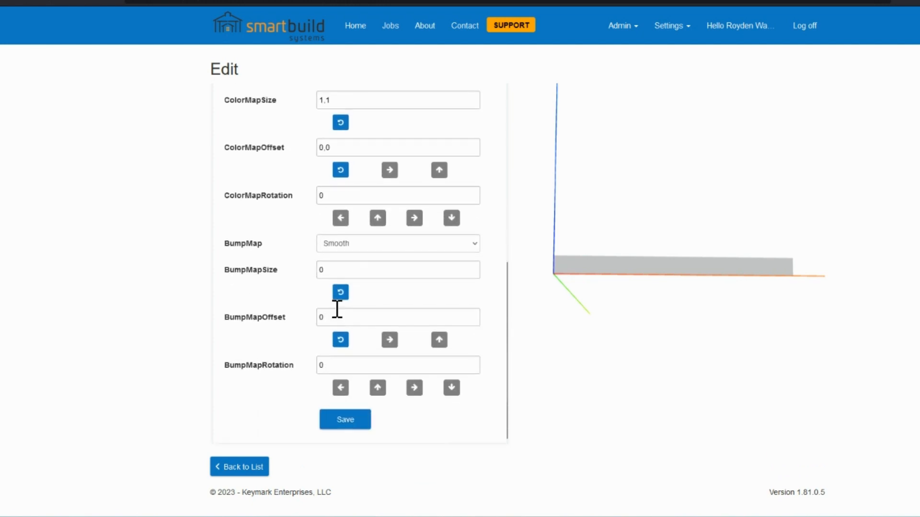
pyautogui.click(350, 245)
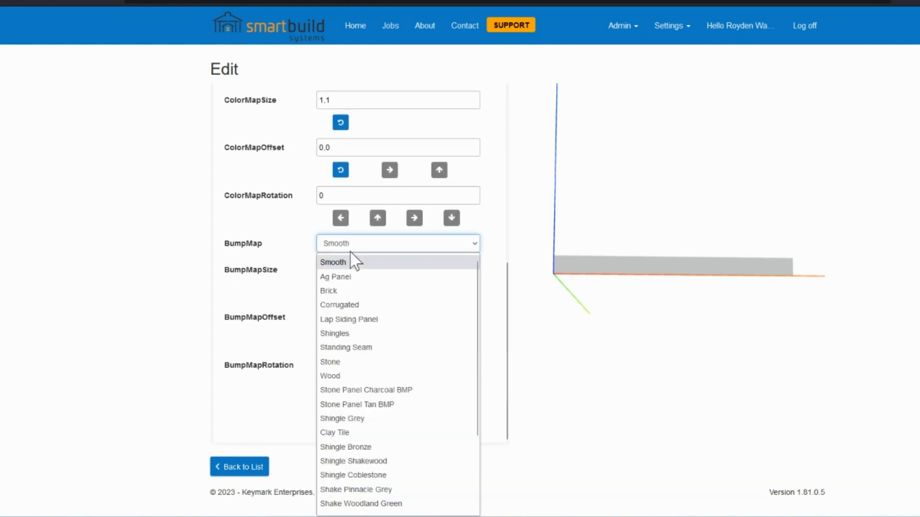
pyautogui.scroll(-2, 360, 323)
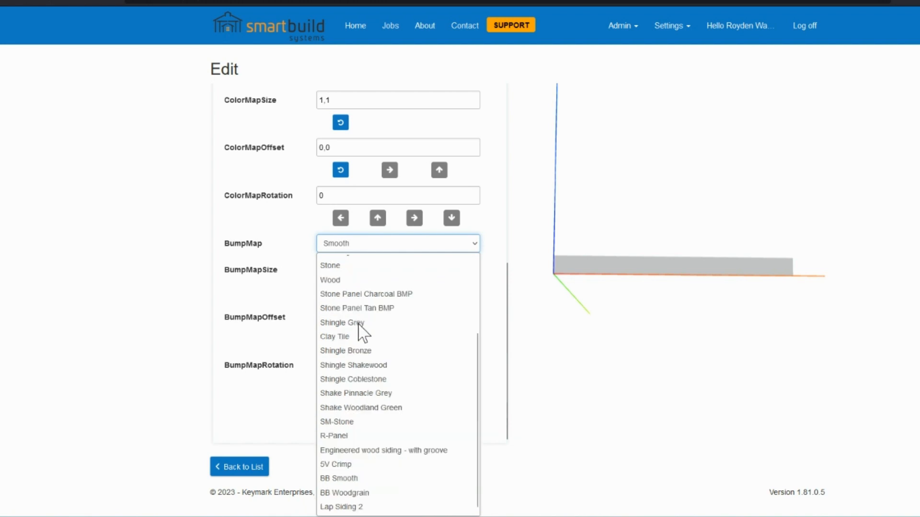
pyautogui.click(352, 507)
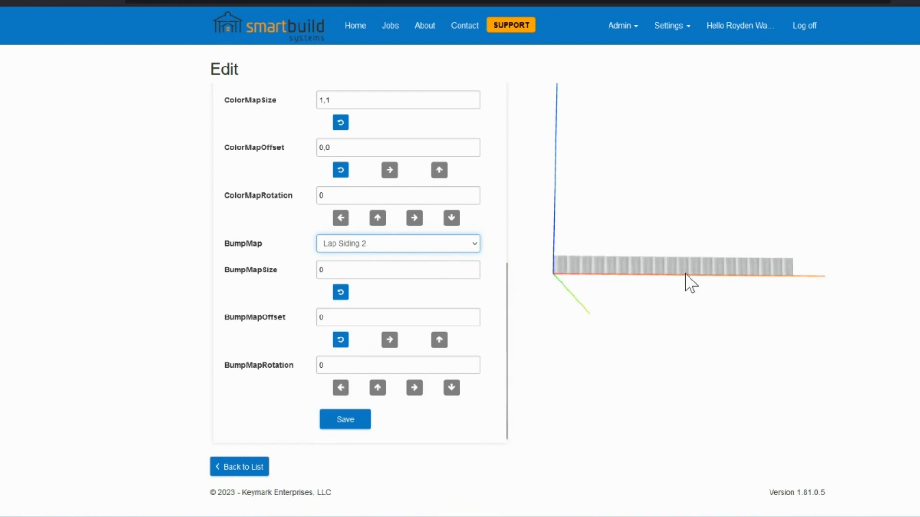
# Step: Rotate the vinyl siding's bump map to -90 degrees and check the panel preview up close
pyautogui.moveTo(731, 287)
pyautogui.mouseDown()
pyautogui.moveTo(715, 286)
pyautogui.moveTo(732, 290)
pyautogui.mouseUp()
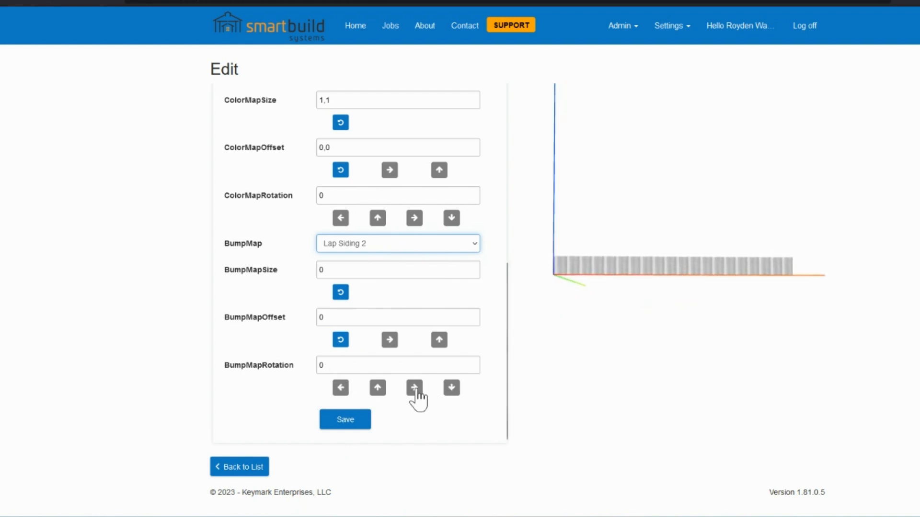
pyautogui.click(340, 388)
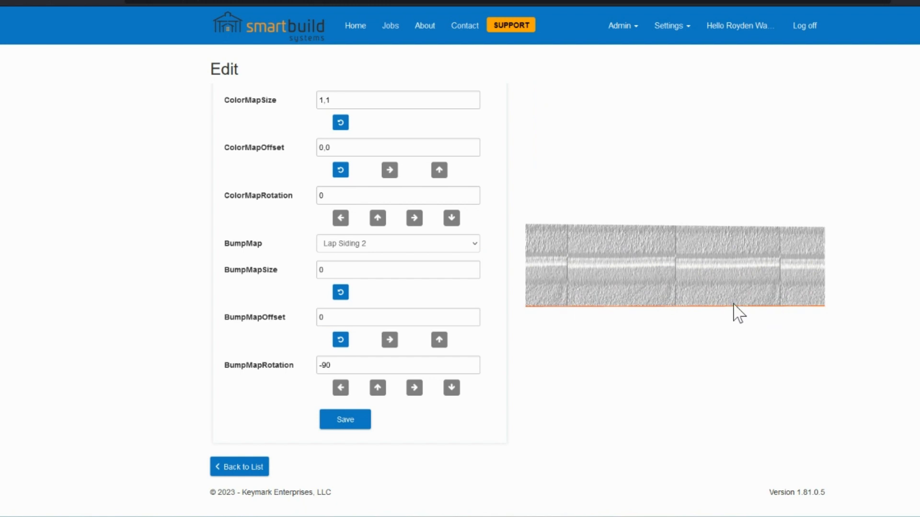
pyautogui.scroll(-10, 727, 297)
pyautogui.scroll(-4, 727, 298)
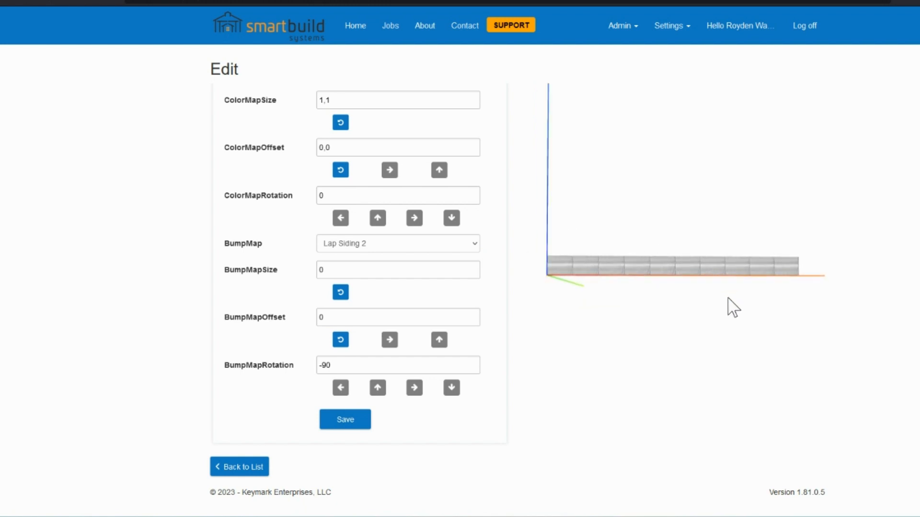
# Step: Set the vinyl siding's bump map size to 10,1
pyautogui.moveTo(341, 272); pyautogui.dragTo(309, 300)
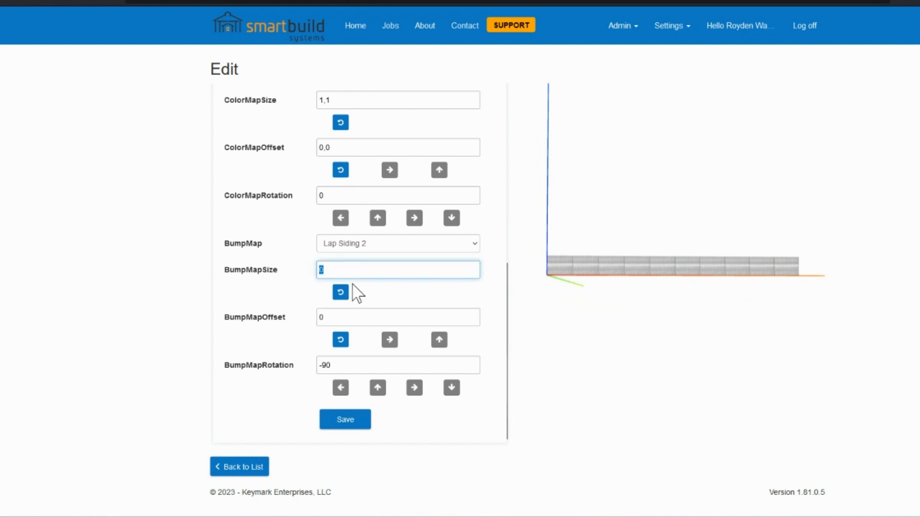
pyautogui.doubleClick(335, 269)
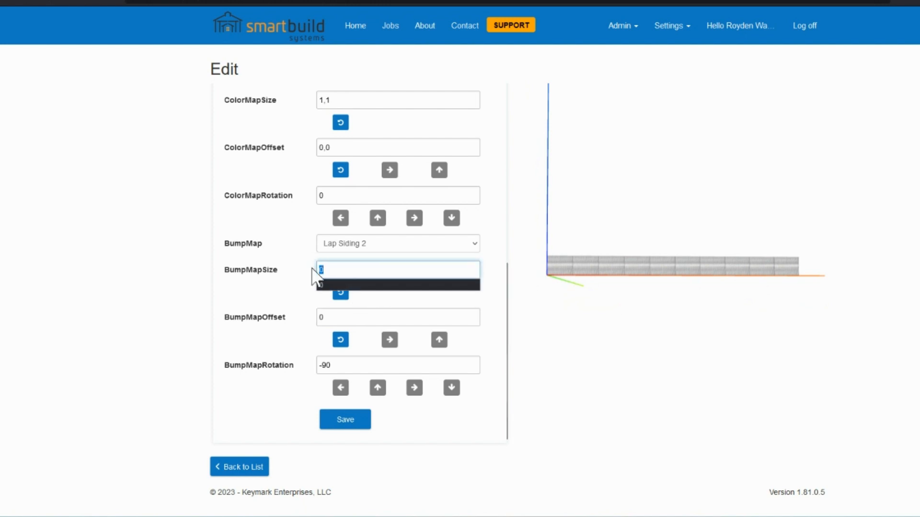
pyautogui.click(326, 267)
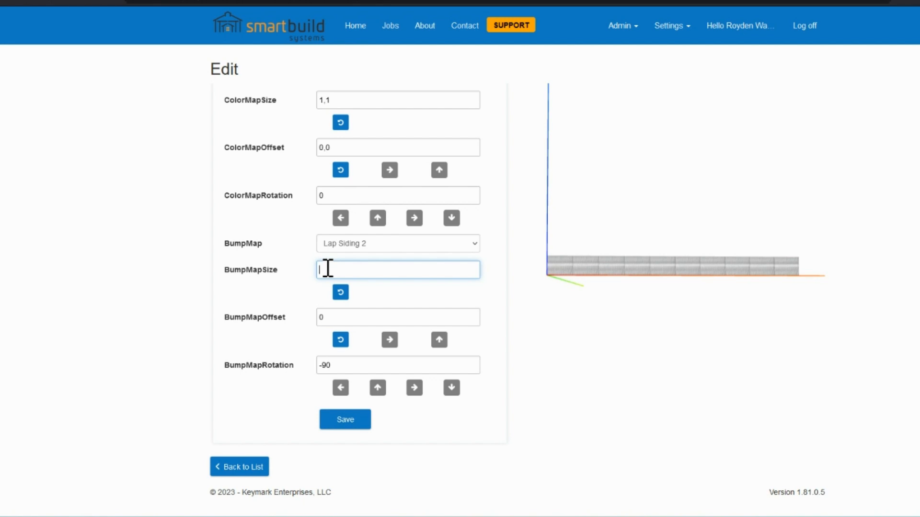
pyautogui.write('10')
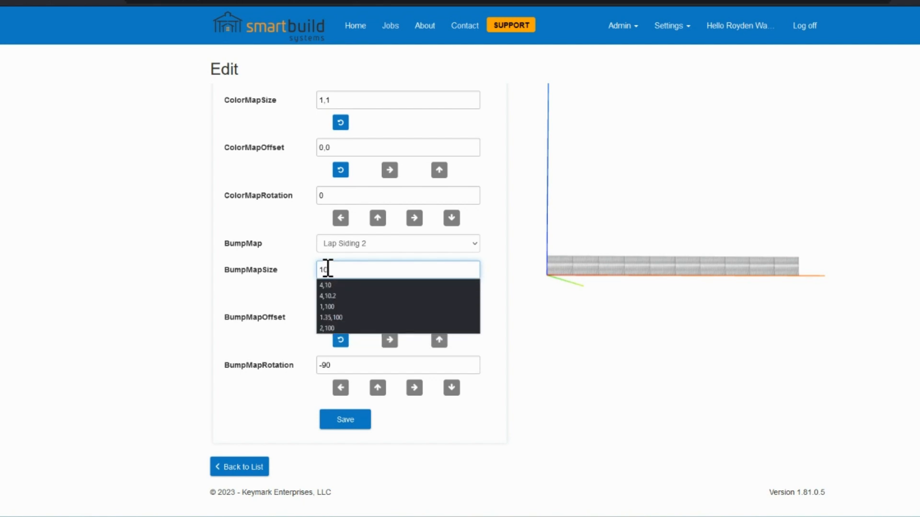
pyautogui.press('Escape')
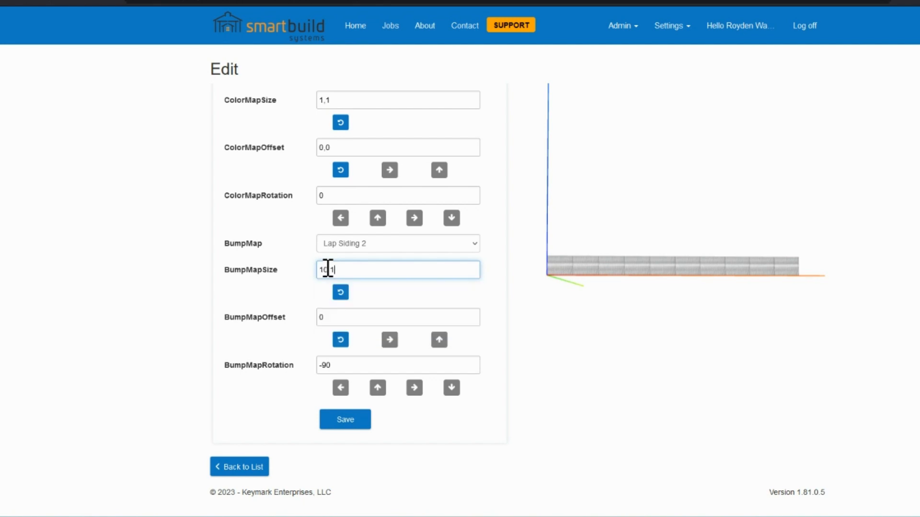
pyautogui.click(293, 280)
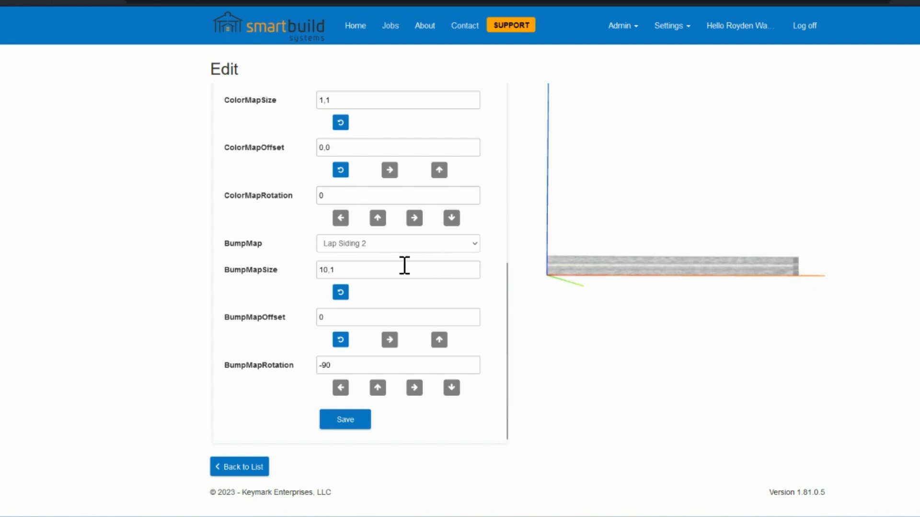
# Step: Stretch the bump map further along the panel by setting its size to 30,1
pyautogui.click(326, 269)
pyautogui.press('BackSpace')
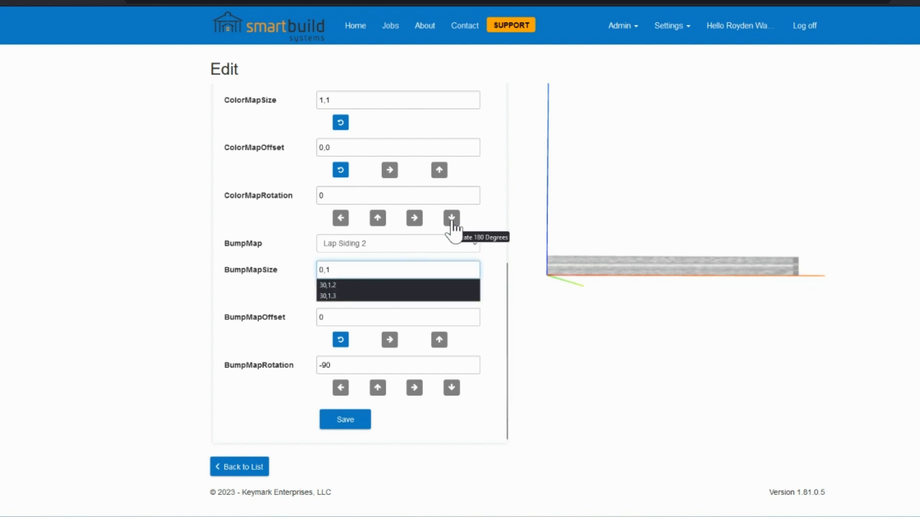
pyautogui.write('3')
pyautogui.click(279, 298)
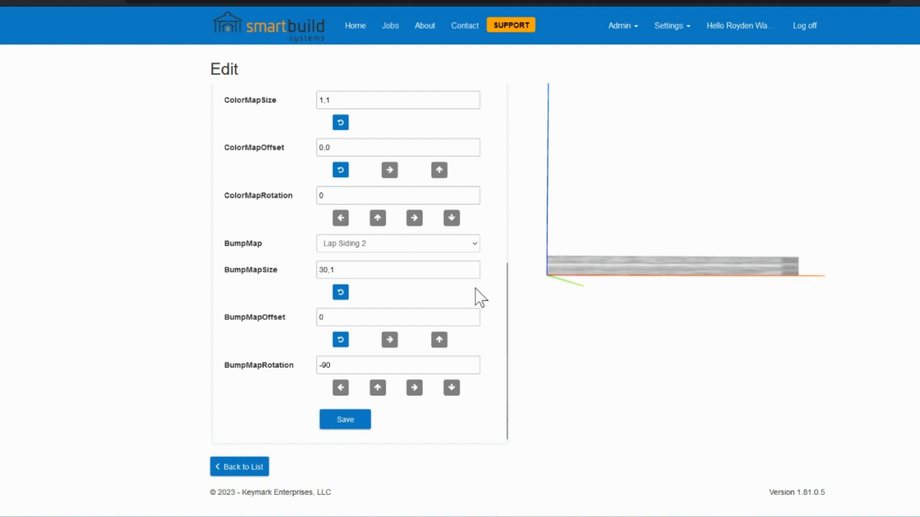
# Step: Set the vinyl siding's bump map offset to .8,1 to shift the seam off the panel's end
pyautogui.click(329, 319)
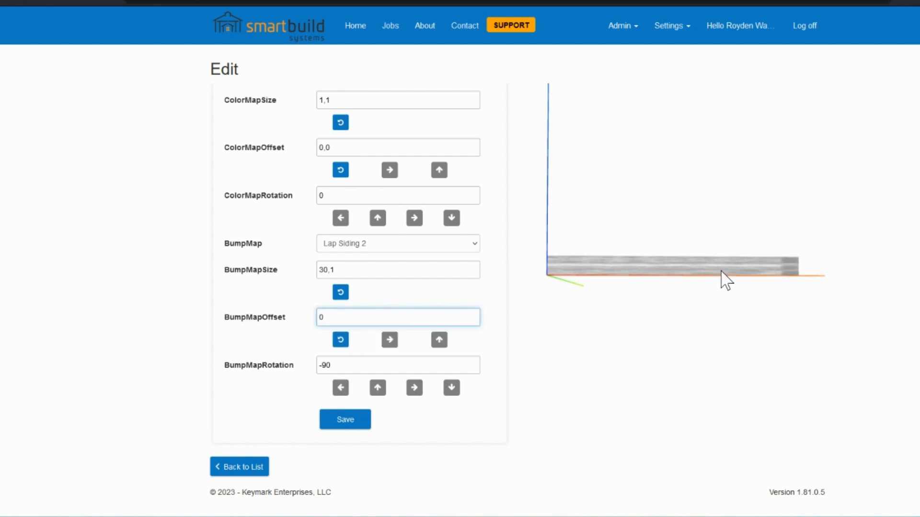
pyautogui.doubleClick(328, 318)
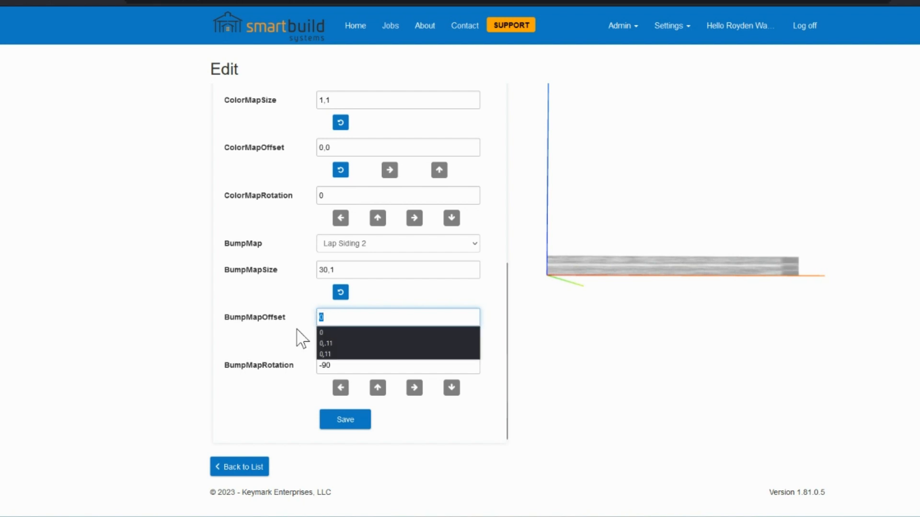
pyautogui.click(330, 343)
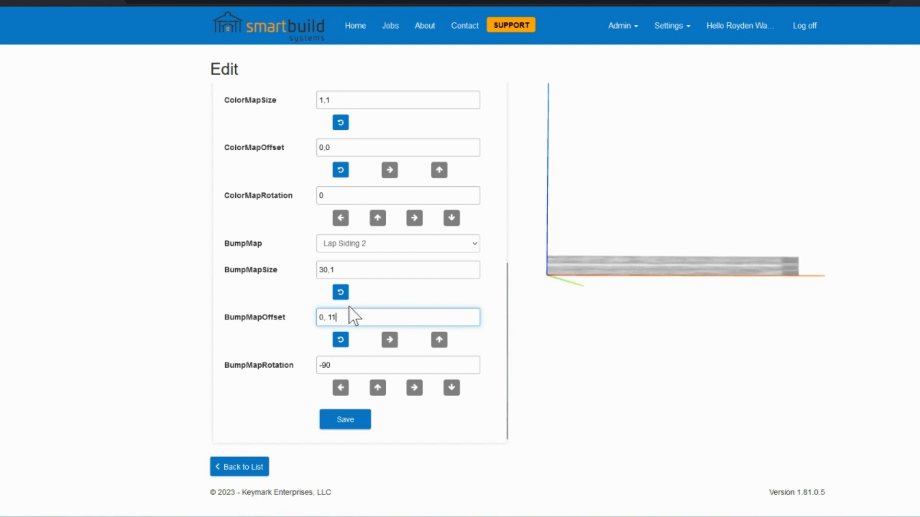
pyautogui.moveTo(342, 318); pyautogui.dragTo(296, 325)
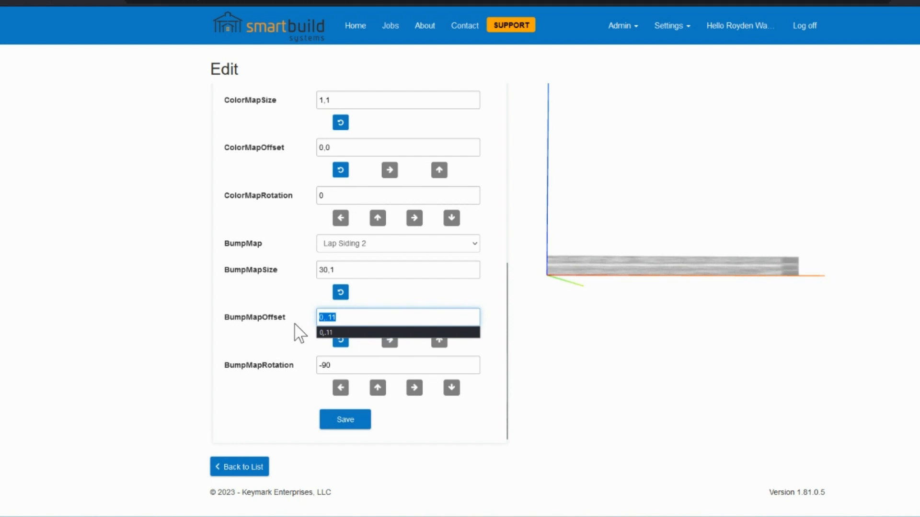
pyautogui.write('.8,1')
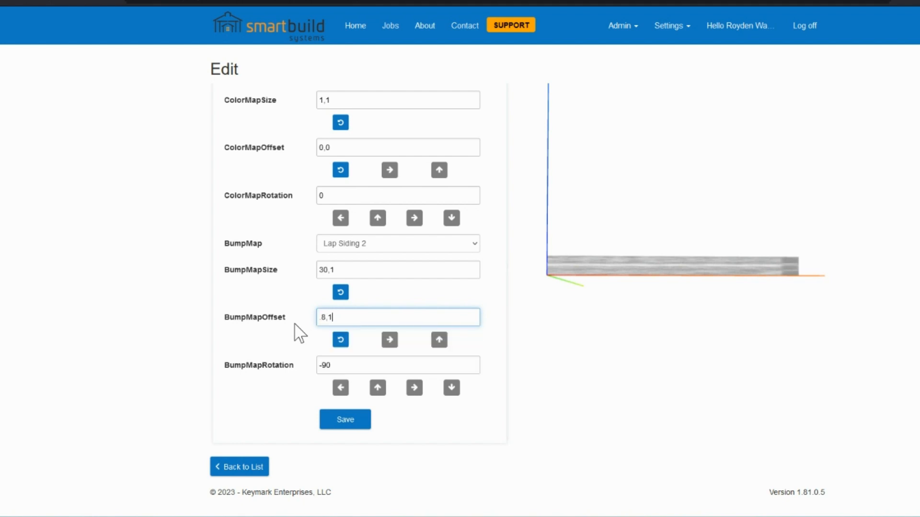
pyautogui.click(294, 333)
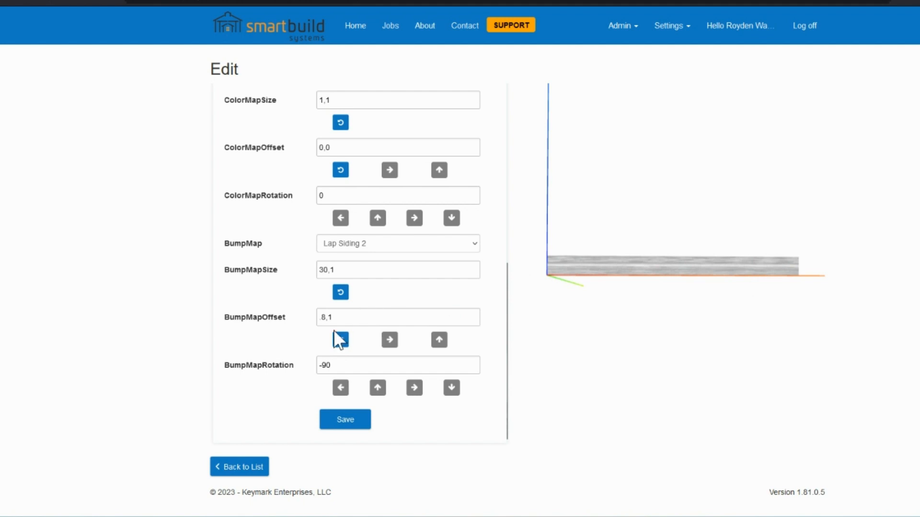
# Step: Try bump map offsets of .8,2 and .8,.5 on the vinyl siding, and return the offset to .8,1
pyautogui.click(325, 319)
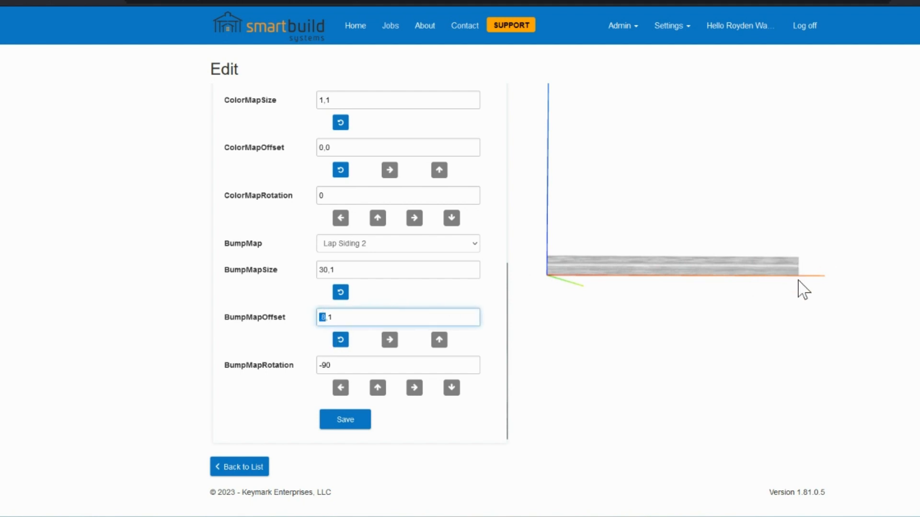
pyautogui.click(262, 345)
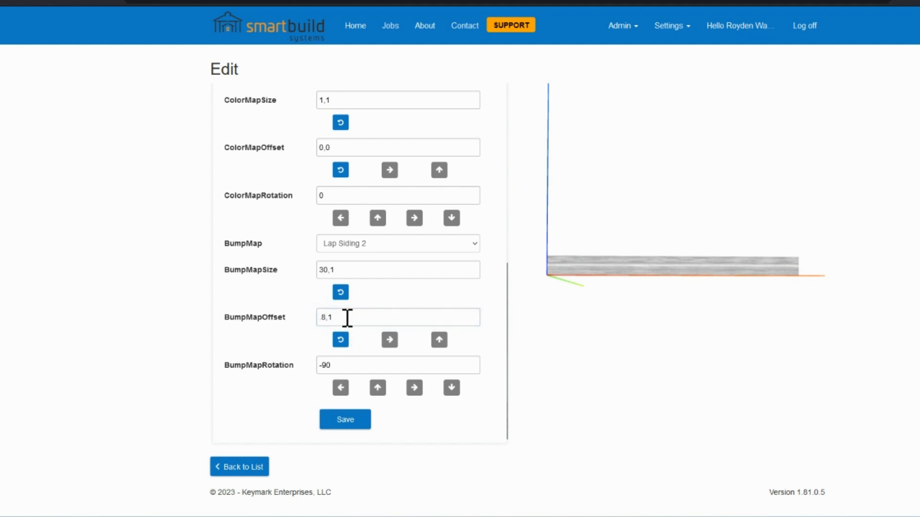
pyautogui.click(346, 317)
pyautogui.moveTo(330, 314); pyautogui.dragTo(383, 320)
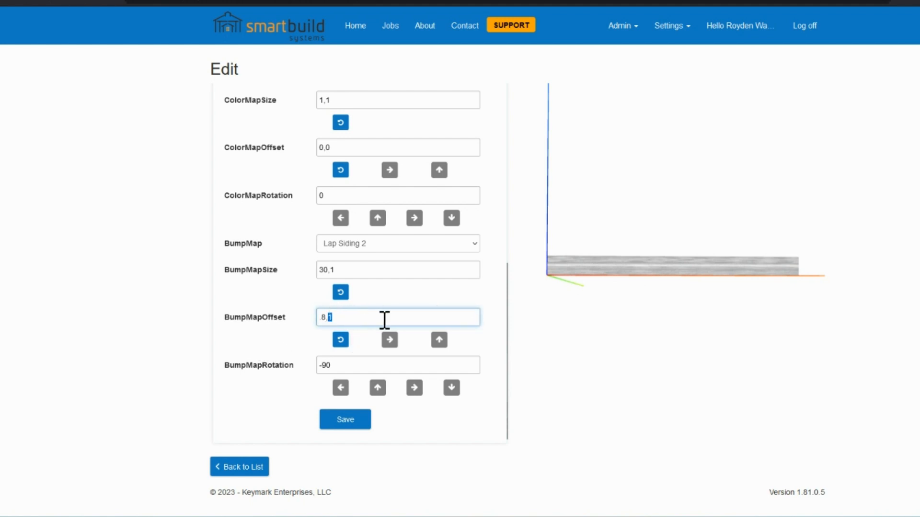
pyautogui.write('2')
pyautogui.click(298, 339)
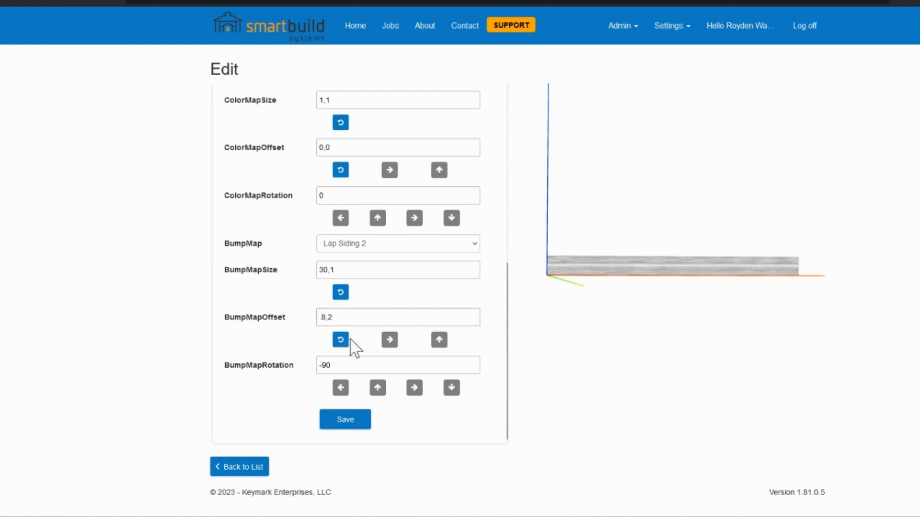
pyautogui.click(333, 316)
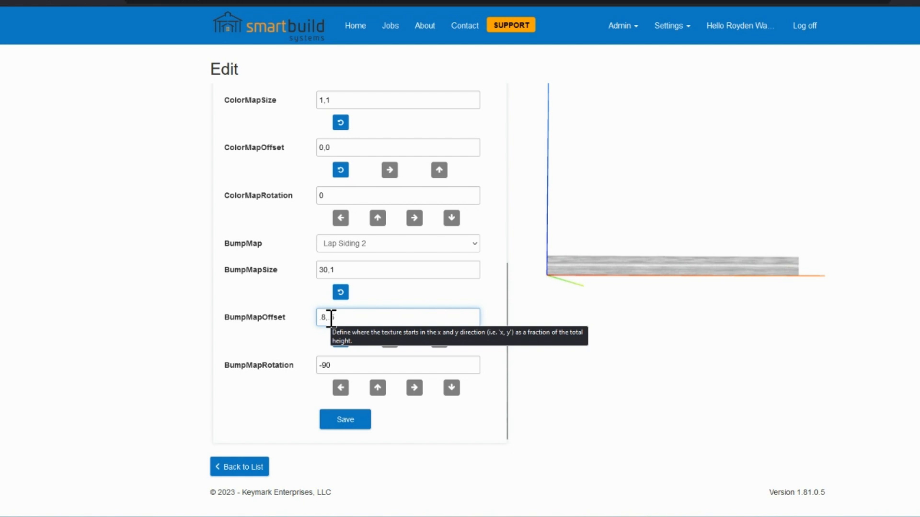
pyautogui.click(303, 328)
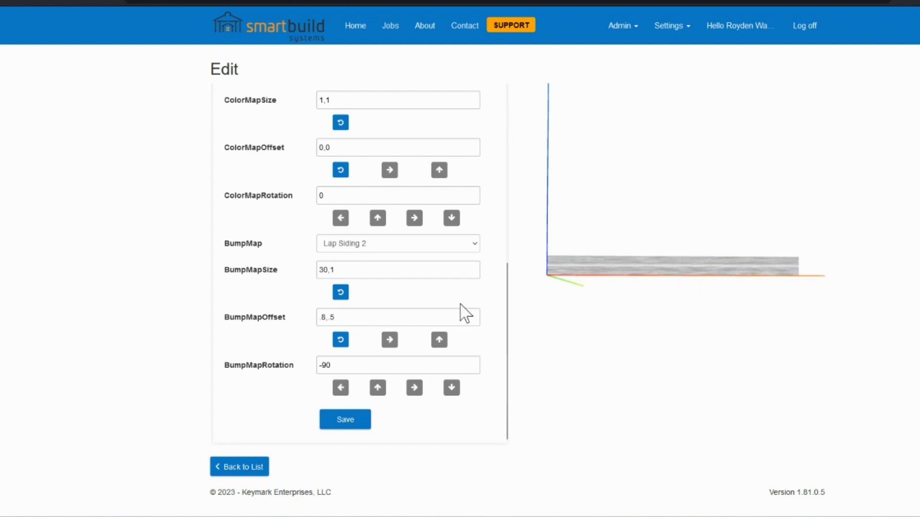
pyautogui.click(346, 318)
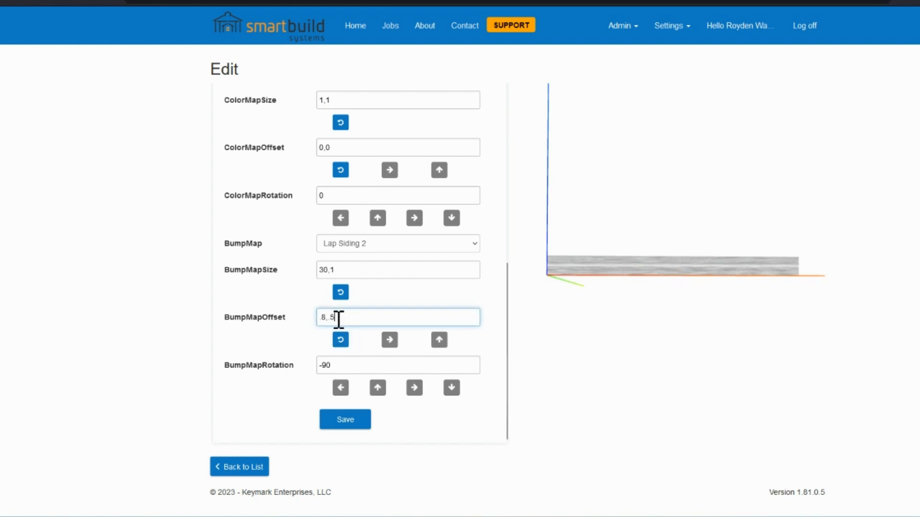
pyautogui.write('1')
pyautogui.click(478, 294)
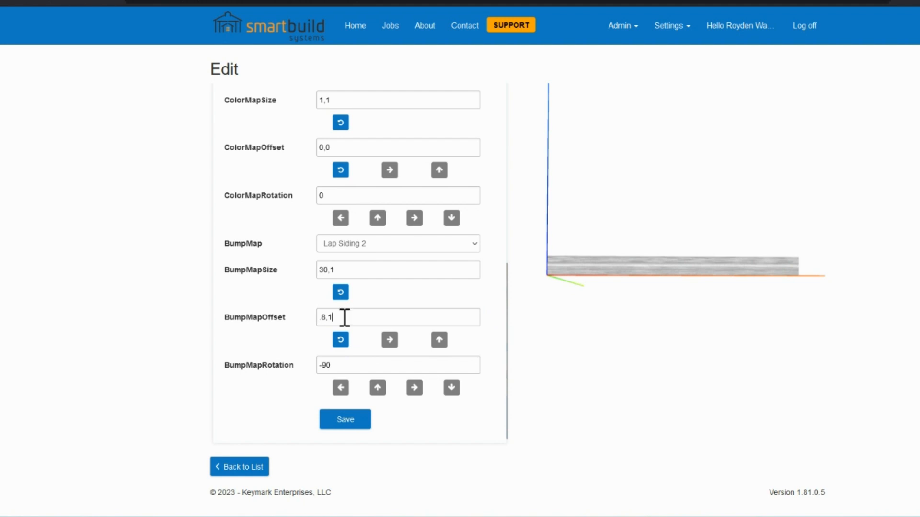
pyautogui.moveTo(345, 317); pyautogui.dragTo(312, 321)
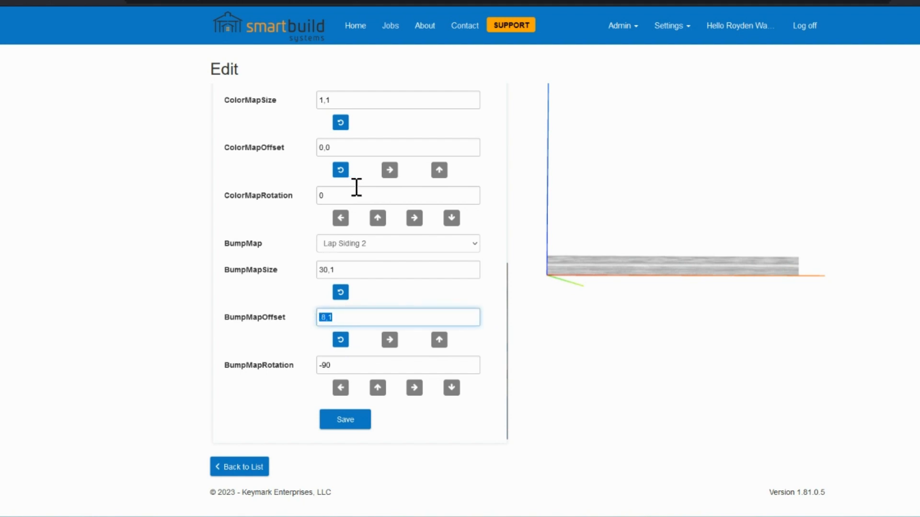
pyautogui.scroll(4, 357, 187)
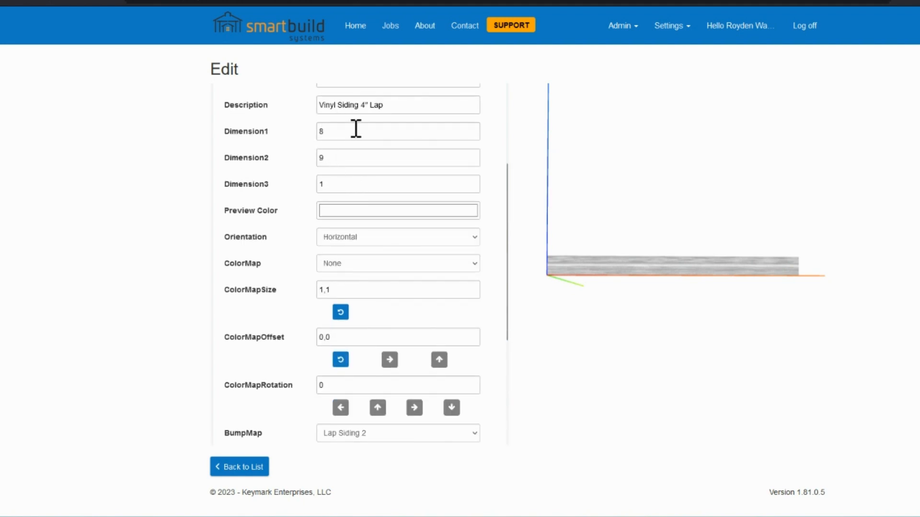
pyautogui.scroll(-4, 341, 129)
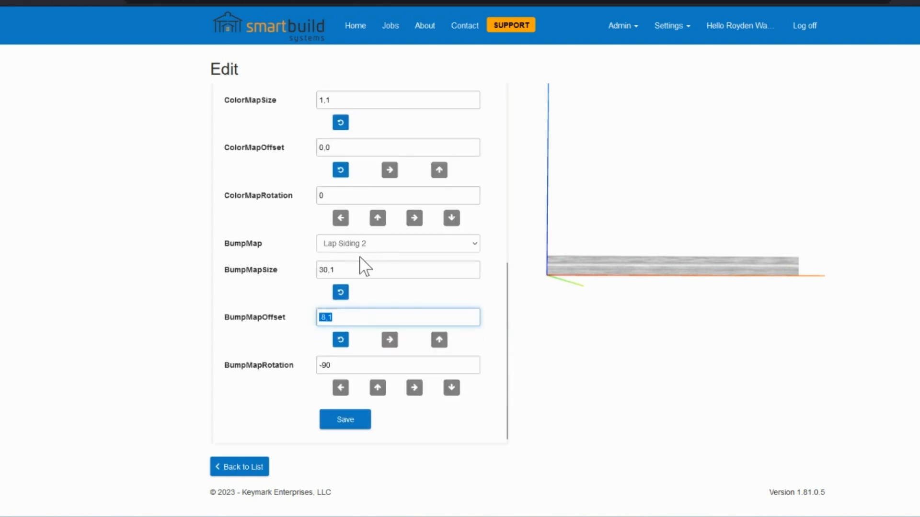
# Step: Review the vinyl siding's bump map size, offset and rotation, and save the material
pyautogui.doubleClick(335, 271)
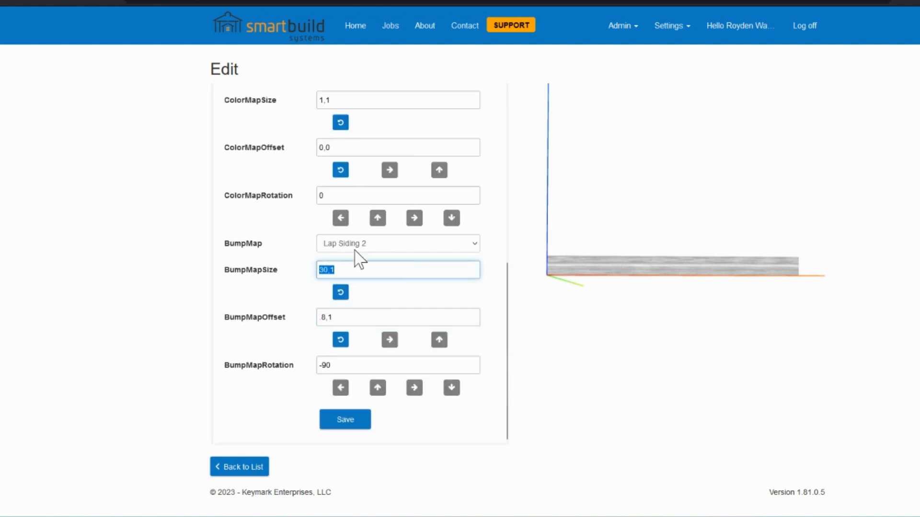
pyautogui.click(328, 317)
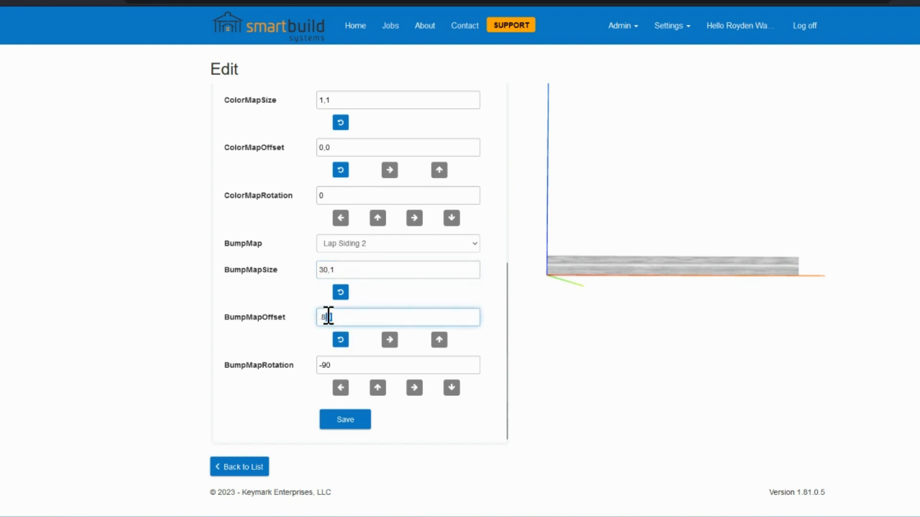
pyautogui.doubleClick(328, 317)
pyautogui.click(261, 365)
pyautogui.doubleClick(320, 366)
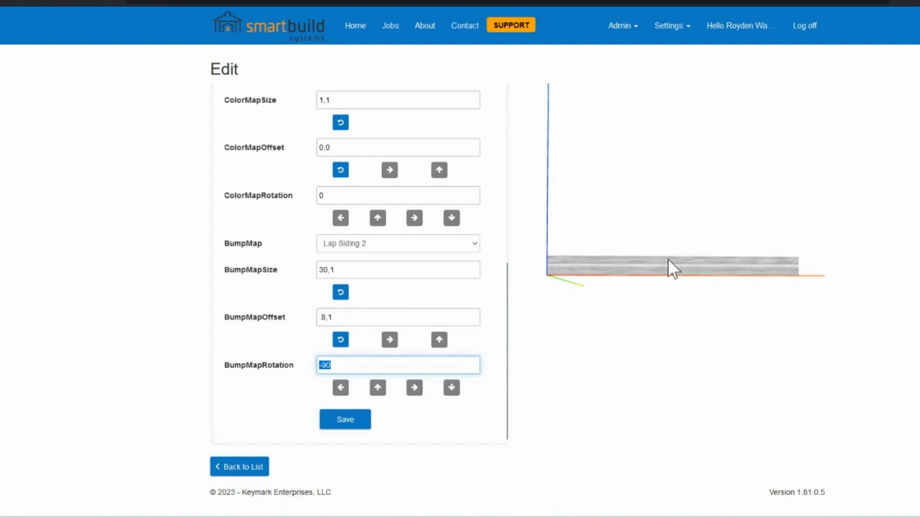
pyautogui.click(360, 420)
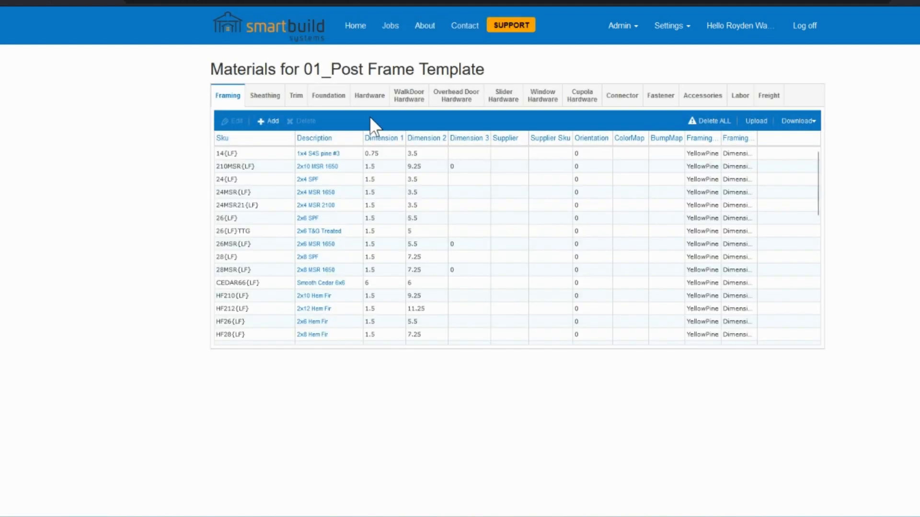
# Step: Start a new job from scratch, set its wall material to the vinyl siding, and inspect the siding in 3D
pyautogui.click(357, 34)
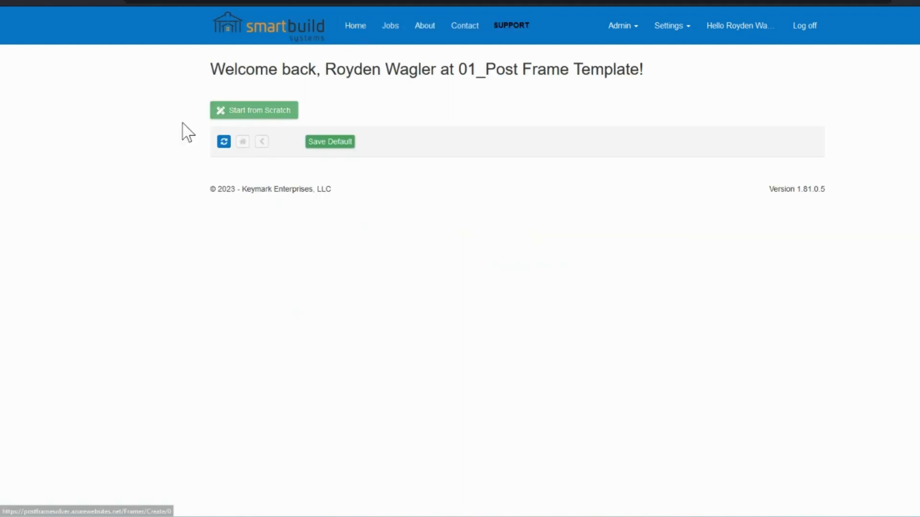
pyautogui.click(230, 113)
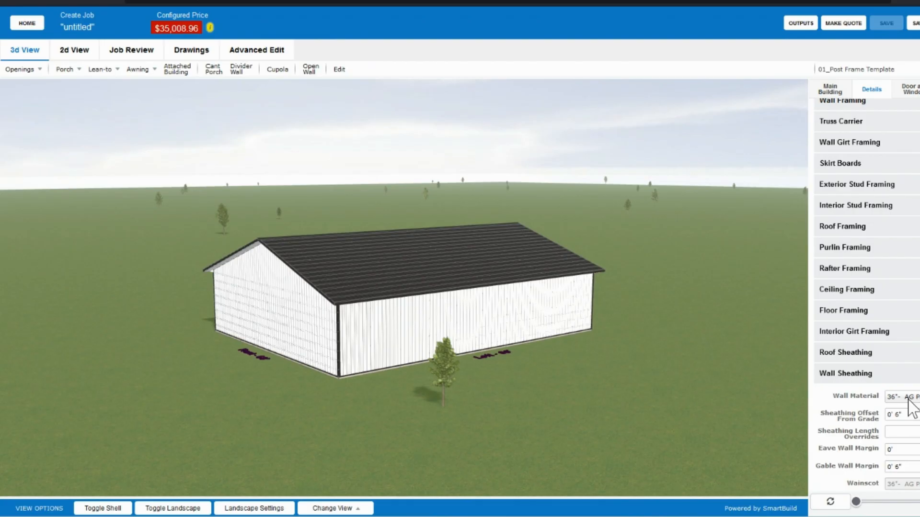
pyautogui.click(908, 398)
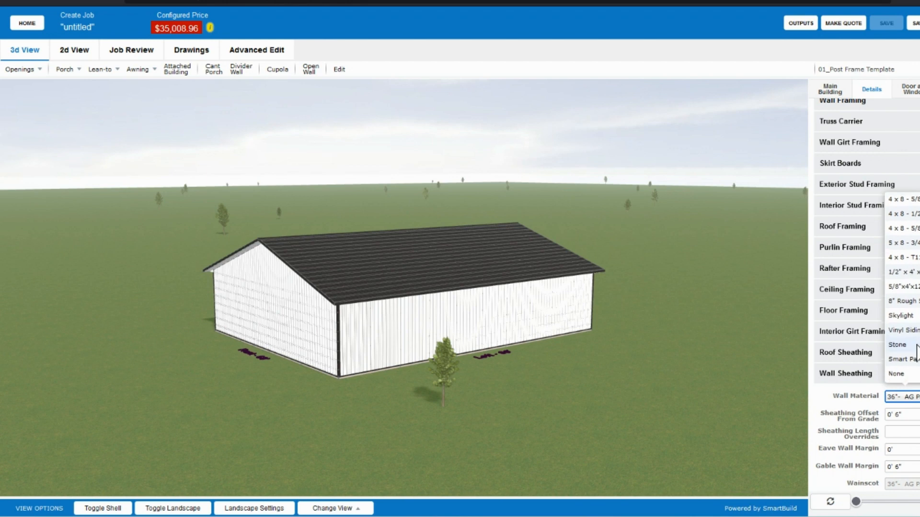
pyautogui.click(915, 336)
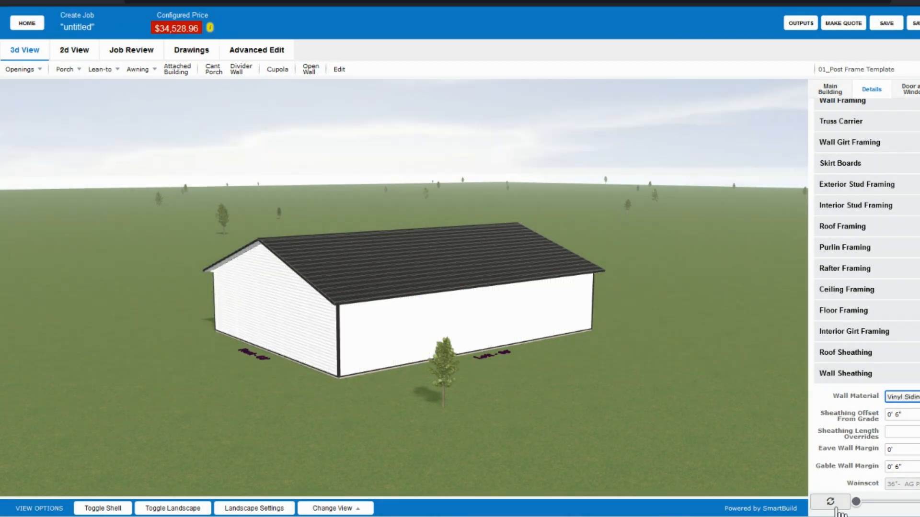
pyautogui.moveTo(287, 364); pyautogui.dragTo(494, 361)
pyautogui.scroll(5, 388, 369)
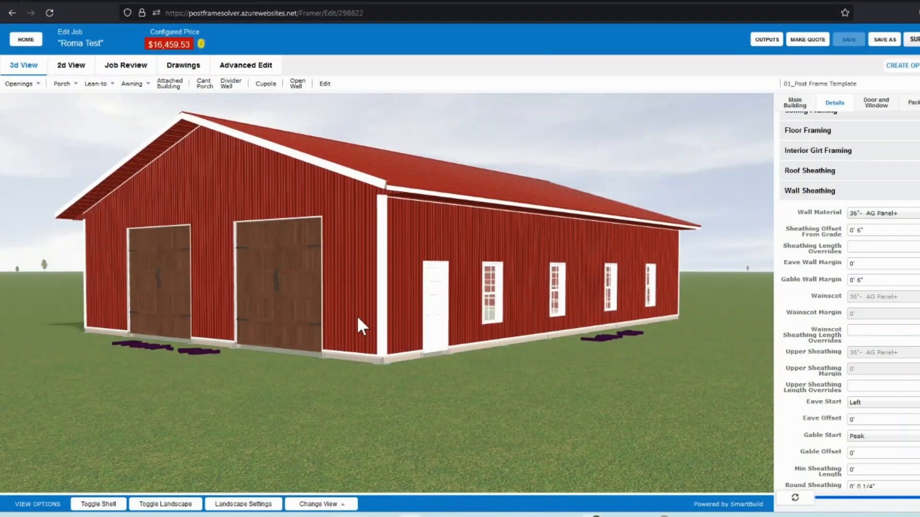
# Step: Examine the red AG Panel wall sheathing of the Roma Test building up close and from farther away
pyautogui.scroll(5, 357, 315)
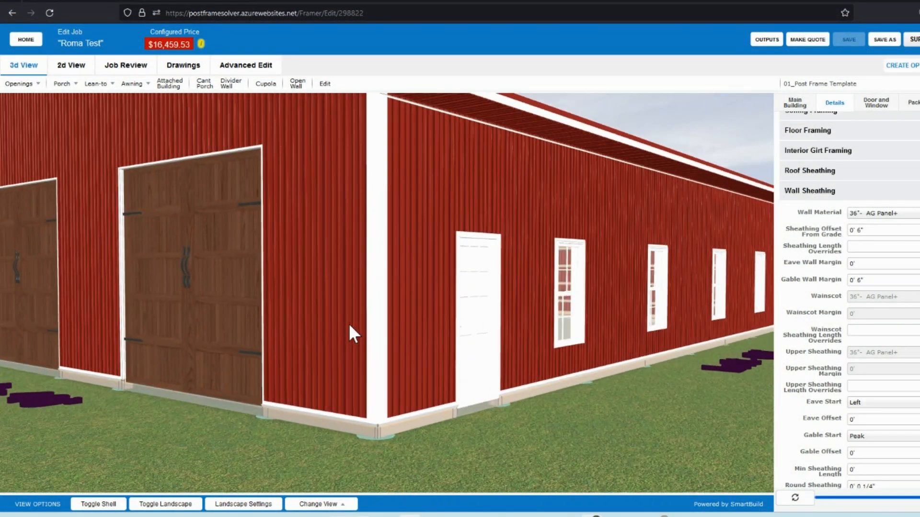
pyautogui.scroll(5, 348, 324)
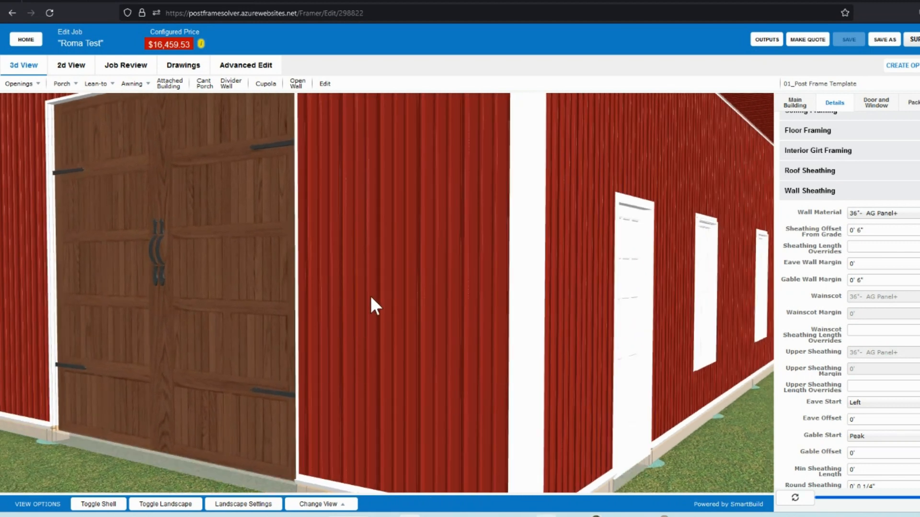
pyautogui.scroll(5, 378, 291)
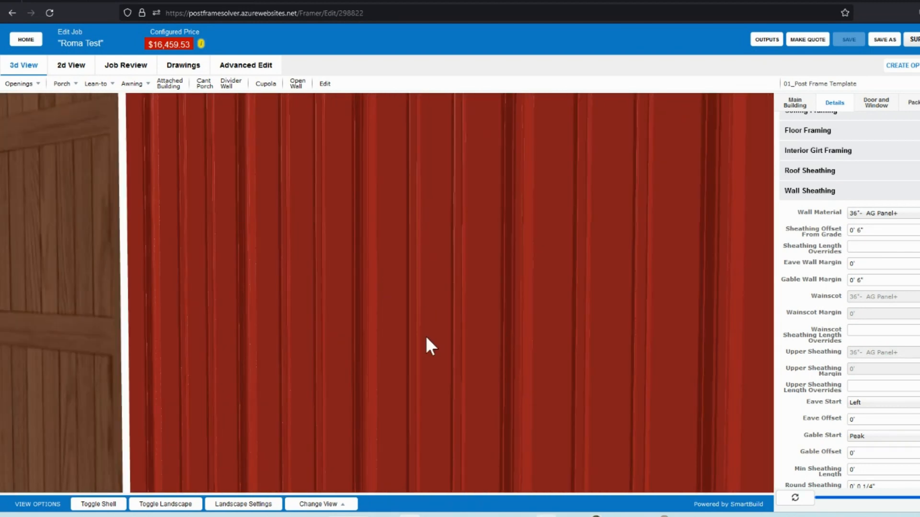
pyautogui.scroll(-10, 425, 219)
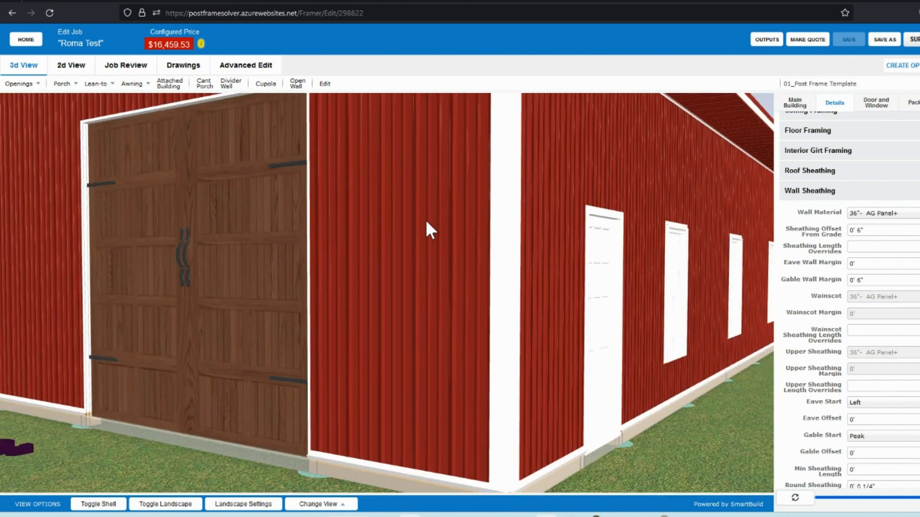
pyautogui.scroll(-10, 426, 222)
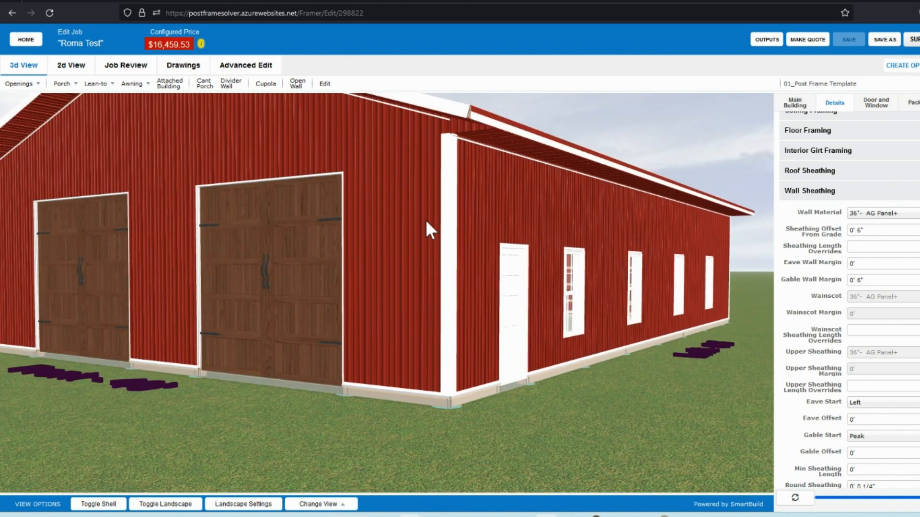
pyautogui.scroll(-5, 426, 222)
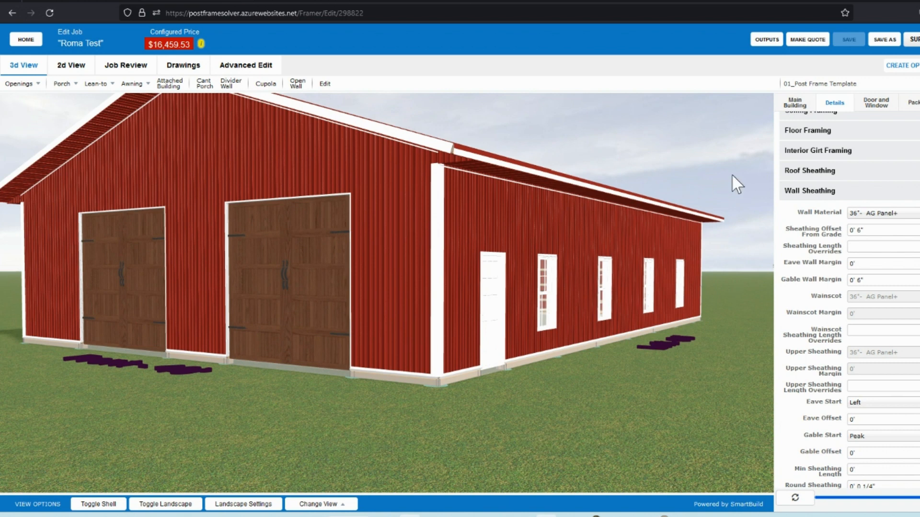
# Step: Look through the Roma Test job's building and sheathing details, including the roof sheathing settings
pyautogui.click(815, 190)
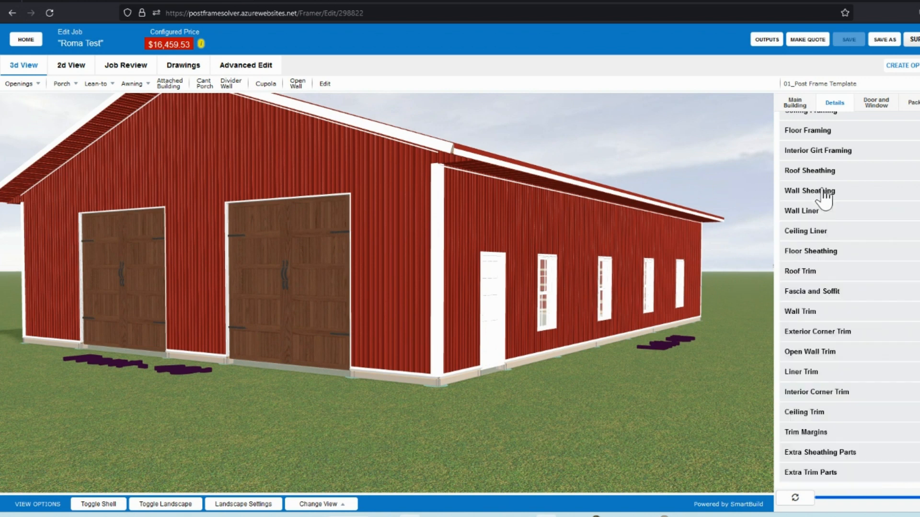
pyautogui.click(795, 103)
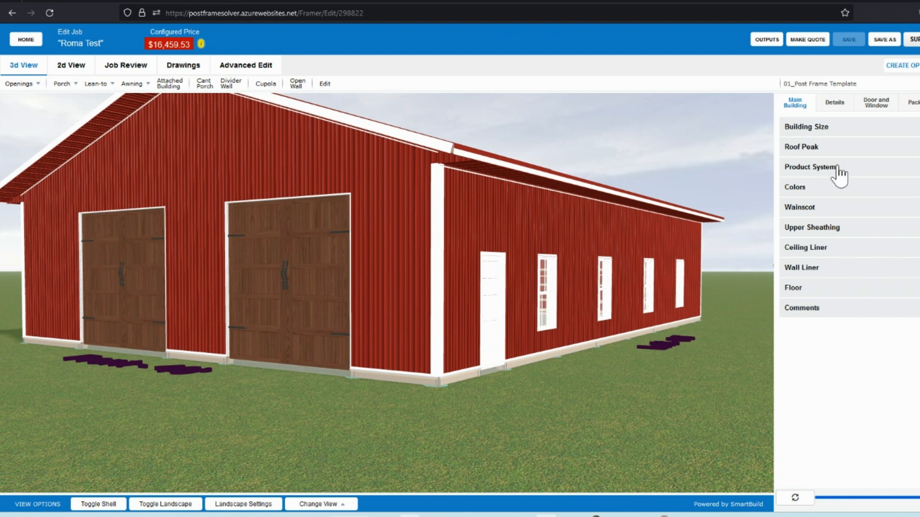
pyautogui.click(829, 102)
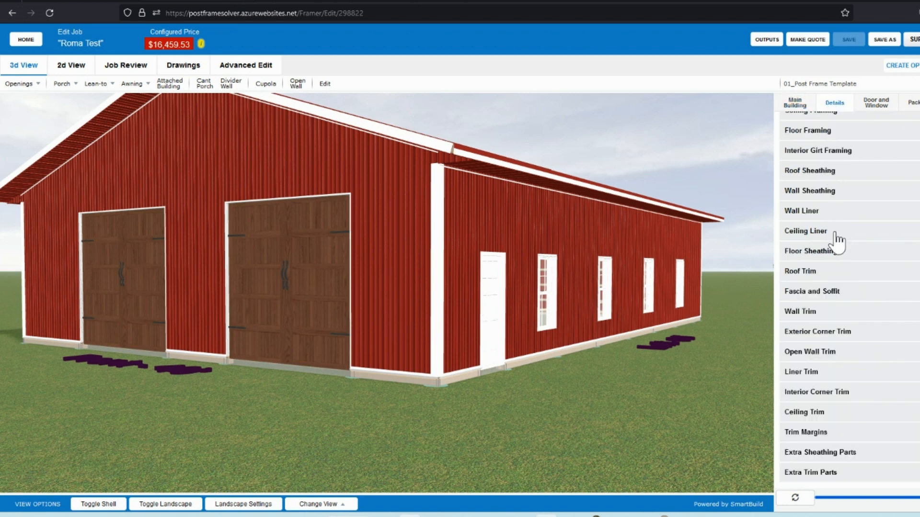
pyautogui.click(822, 174)
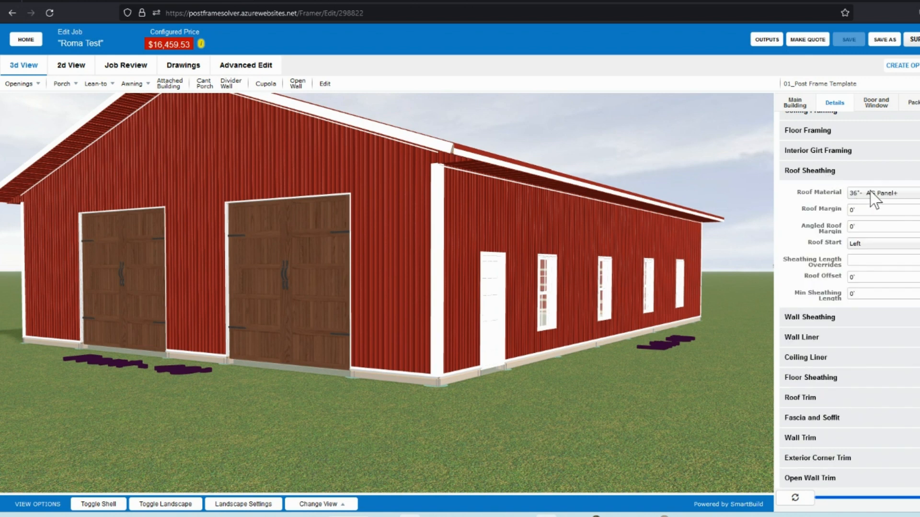
pyautogui.click(832, 173)
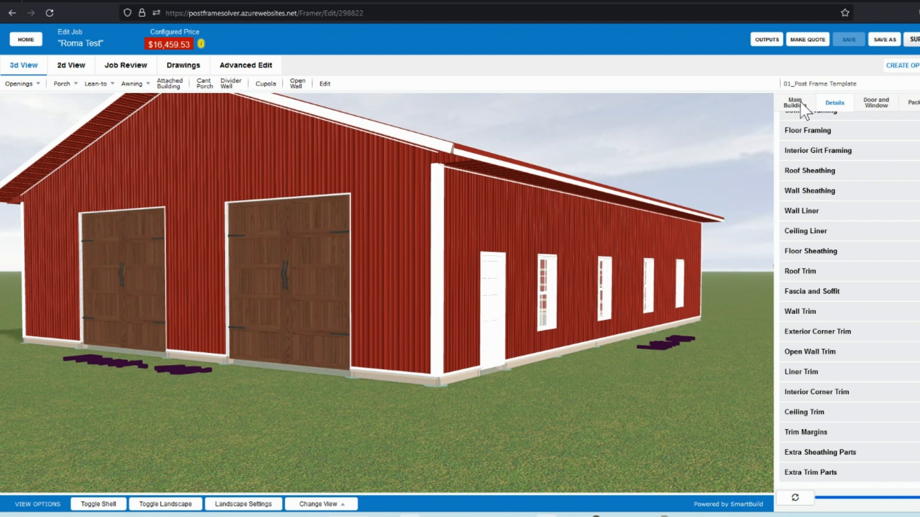
# Step: Review the Roma Test building's color settings and the colors available for its walls
pyautogui.click(796, 103)
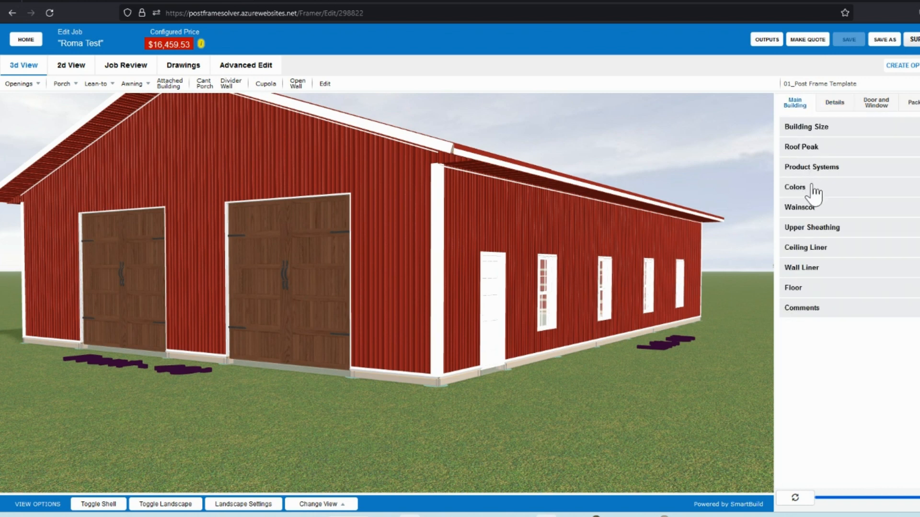
pyautogui.click(812, 188)
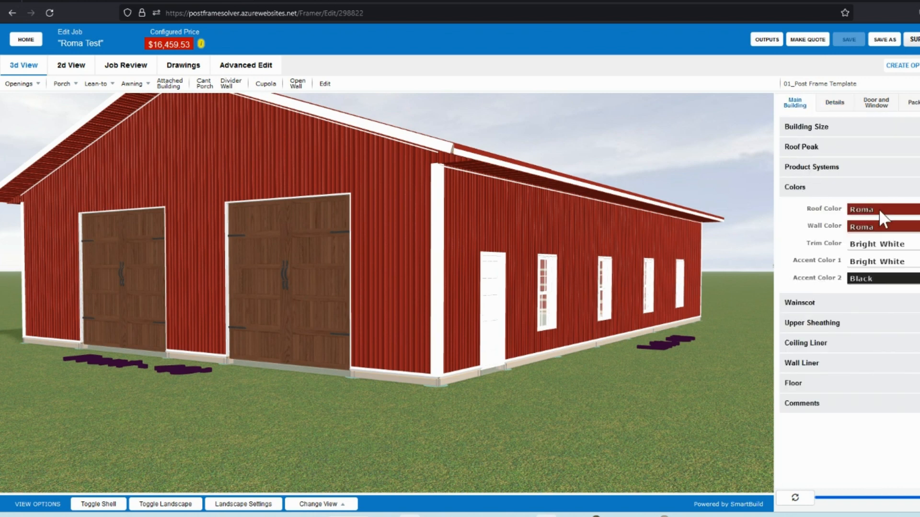
pyautogui.click(881, 226)
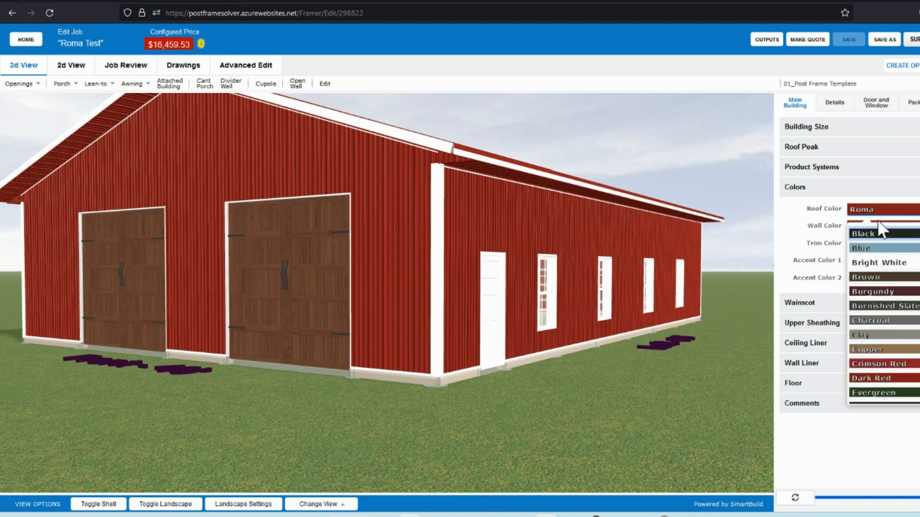
pyautogui.click(824, 198)
pyautogui.click(820, 191)
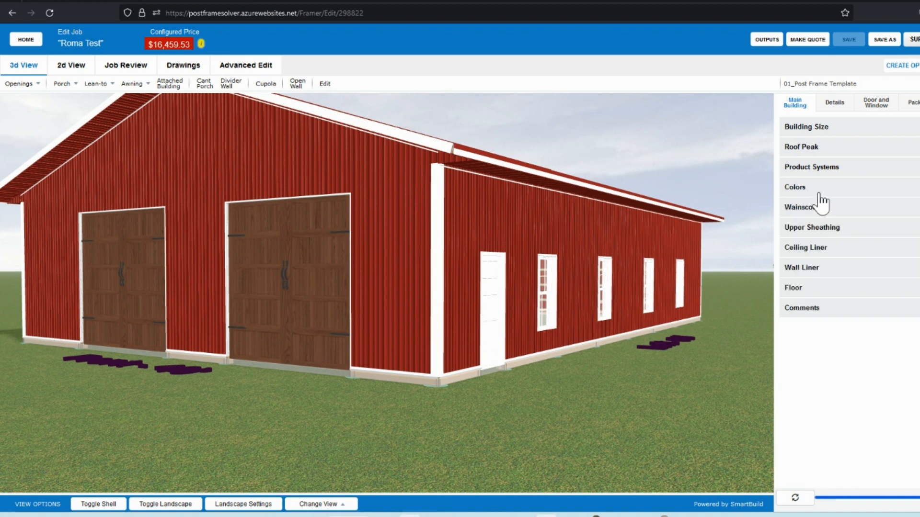
# Step: Switch to the Setup Wizard and open the Roma color from the color palette for editing
pyautogui.click(431, 3)
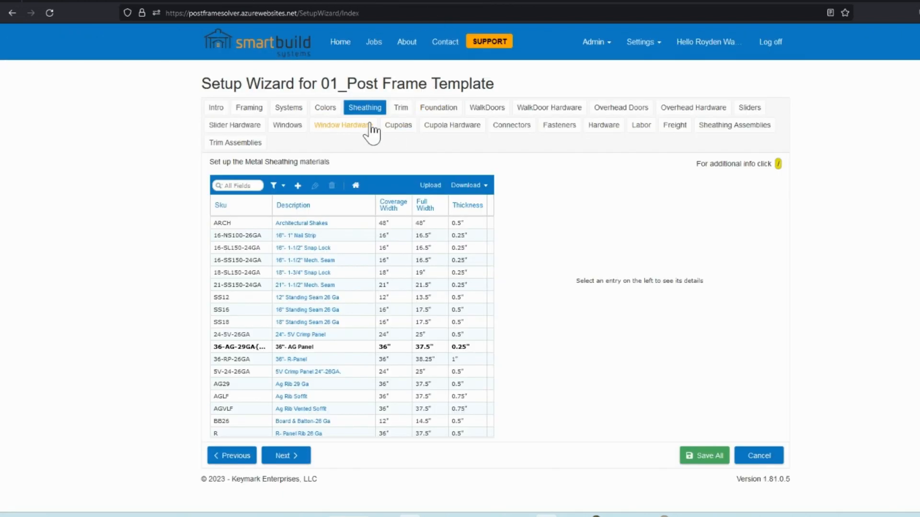
pyautogui.click(326, 110)
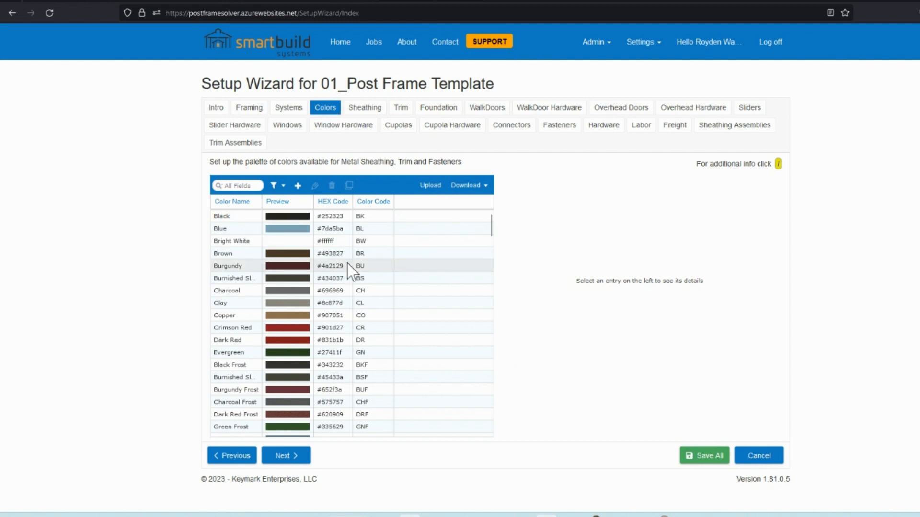
pyautogui.scroll(-10, 348, 268)
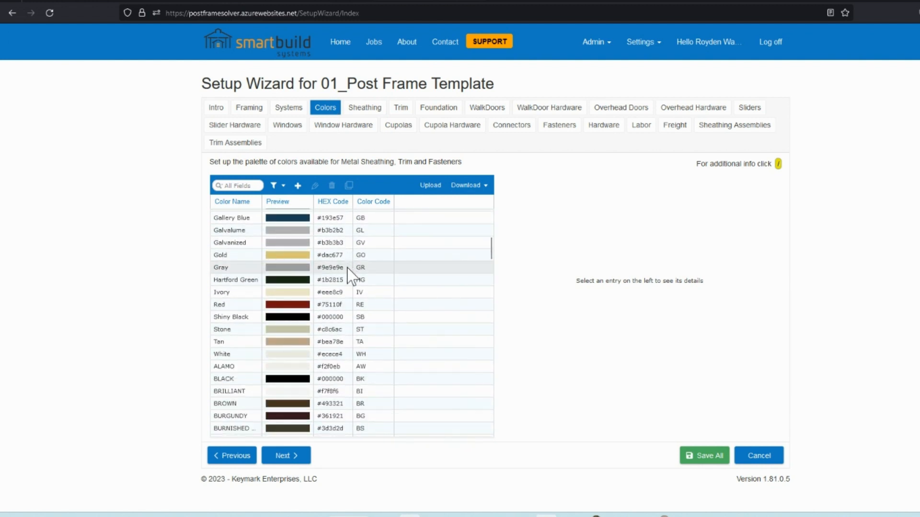
pyautogui.scroll(-15, 348, 297)
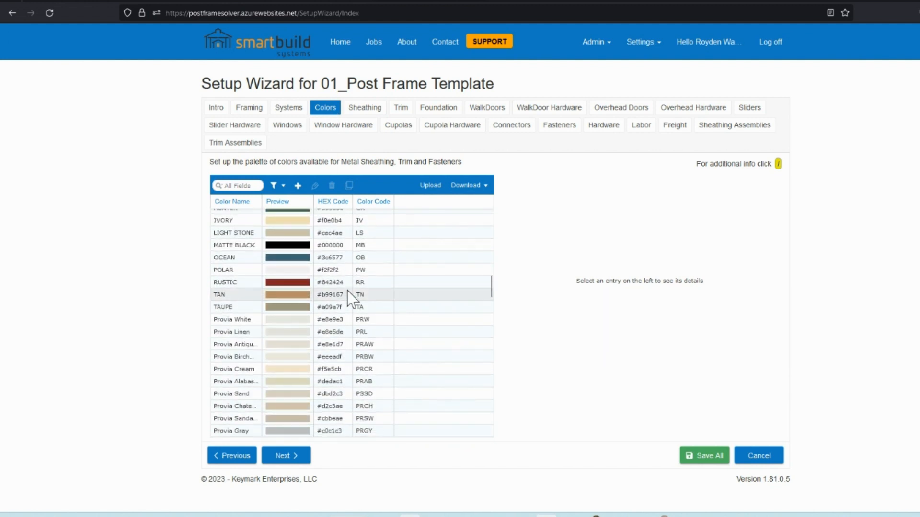
pyautogui.scroll(-15, 350, 302)
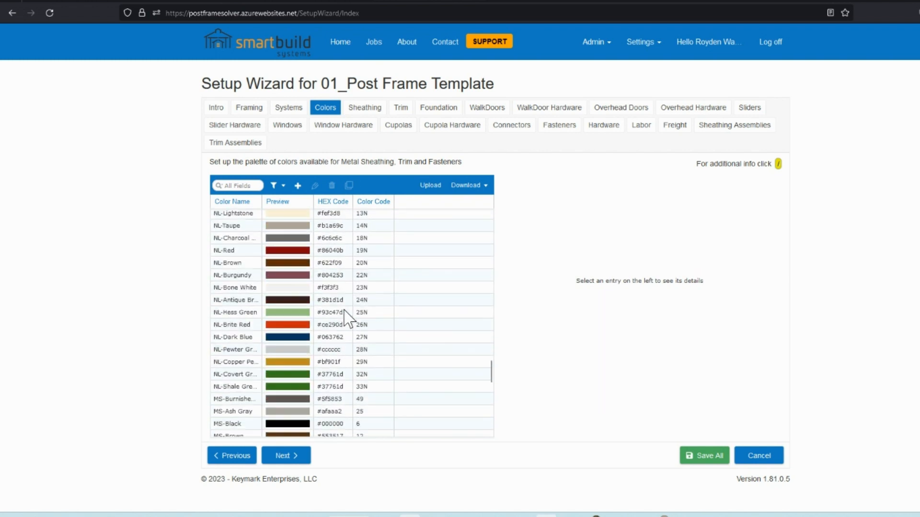
pyautogui.scroll(-1, 344, 310)
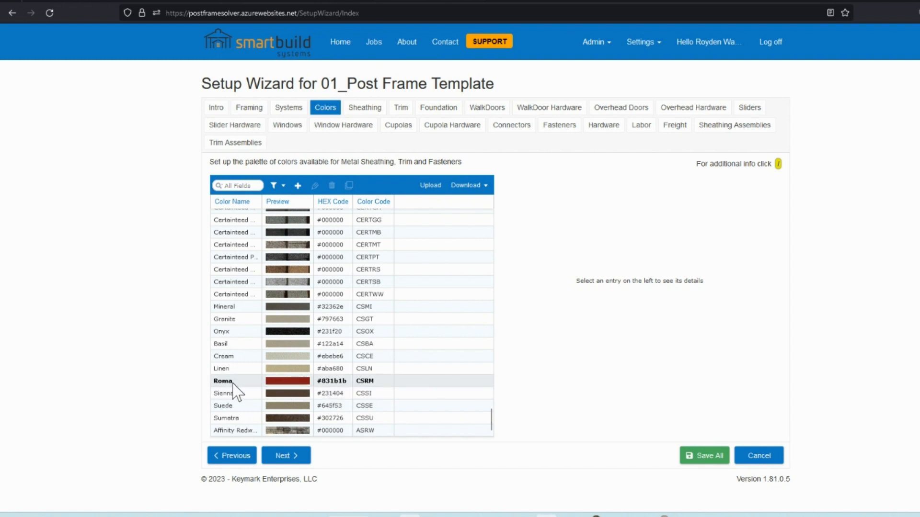
pyautogui.doubleClick(332, 381)
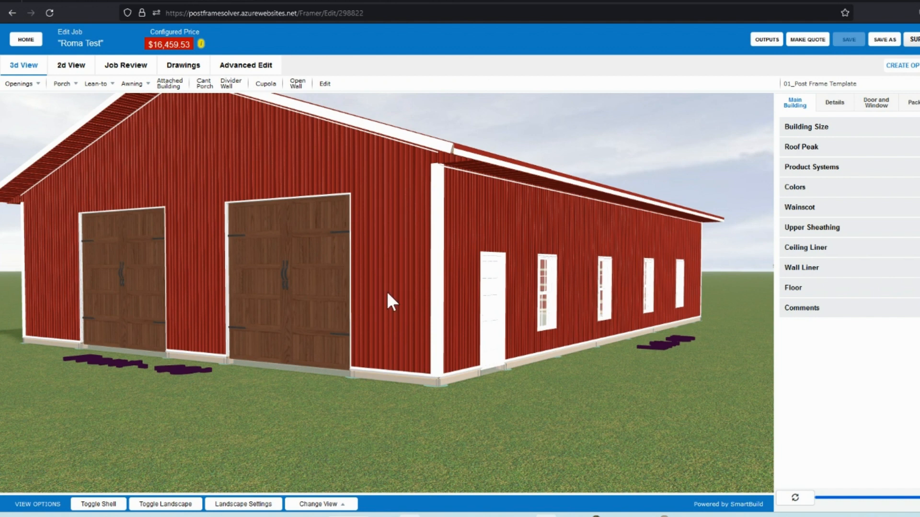
pyautogui.click(427, 1)
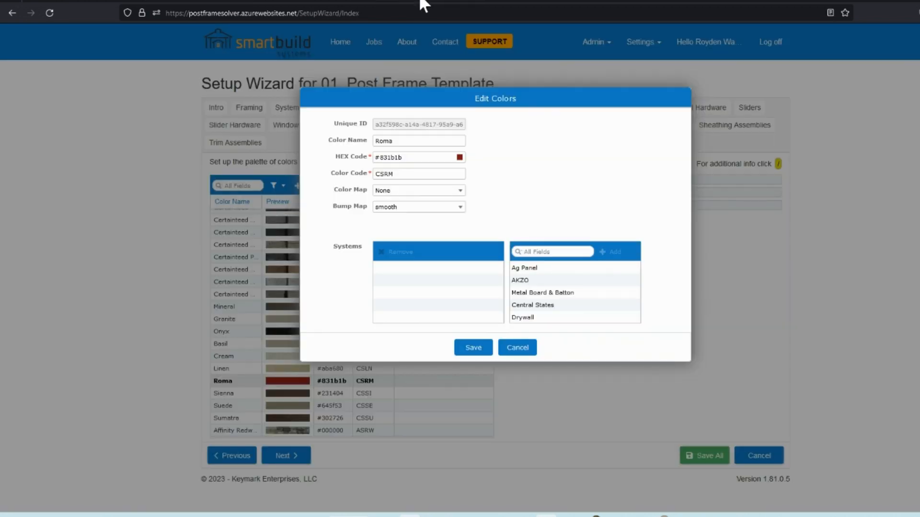
# Step: Set the Roma color's color map to CentralStates_Roma and add the color to the Central States system
pyautogui.click(405, 191)
pyautogui.scroll(-15, 407, 249)
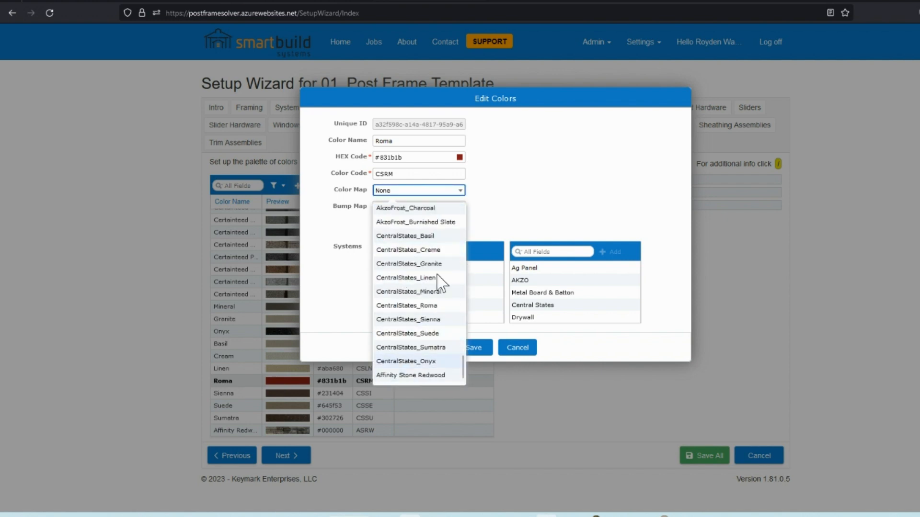
pyautogui.click(407, 305)
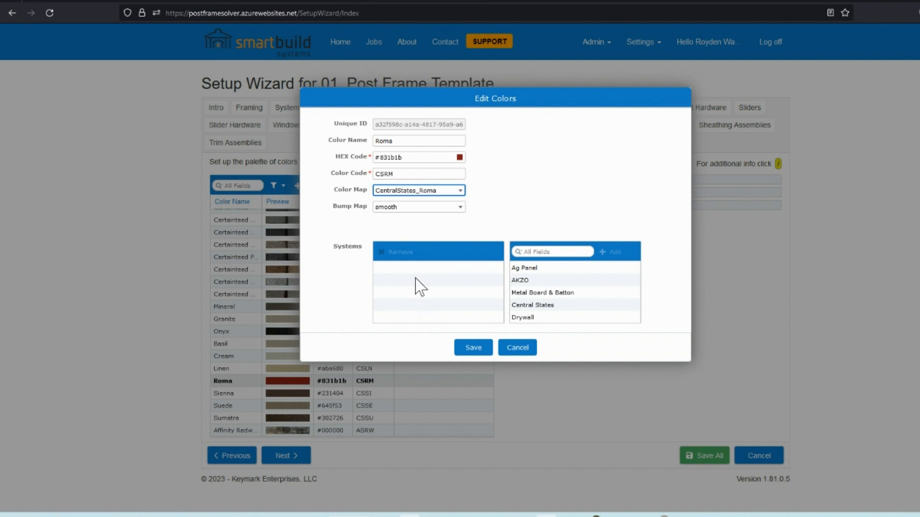
pyautogui.click(548, 309)
pyautogui.click(611, 253)
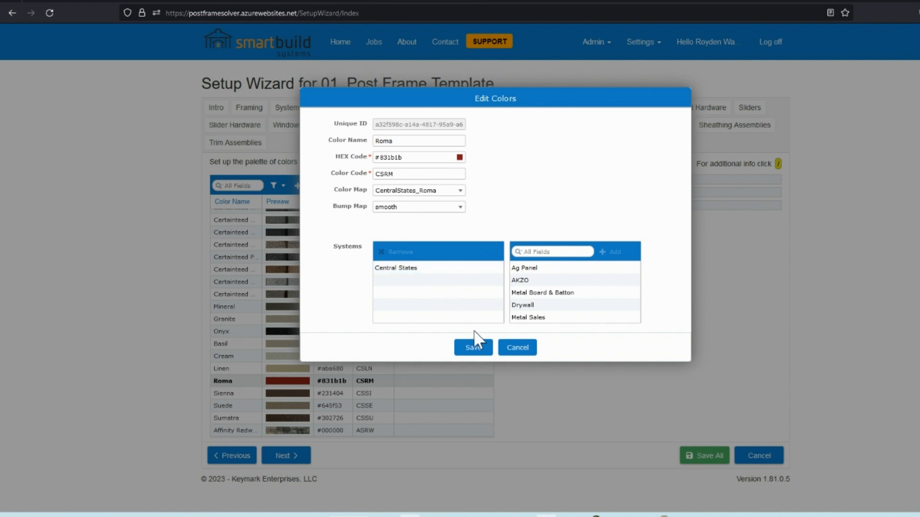
# Step: Save the Roma color and open the 36" AG Panel sheathing material for editing
pyautogui.click(477, 348)
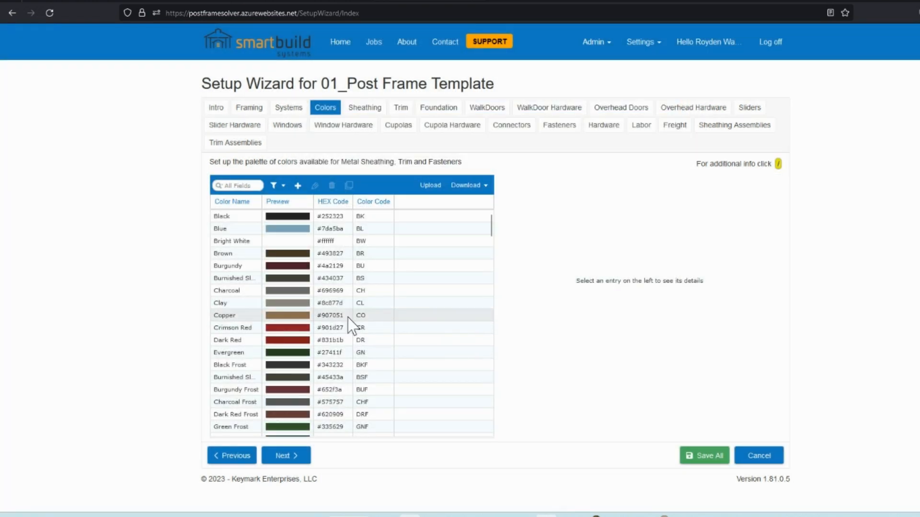
pyautogui.click(362, 111)
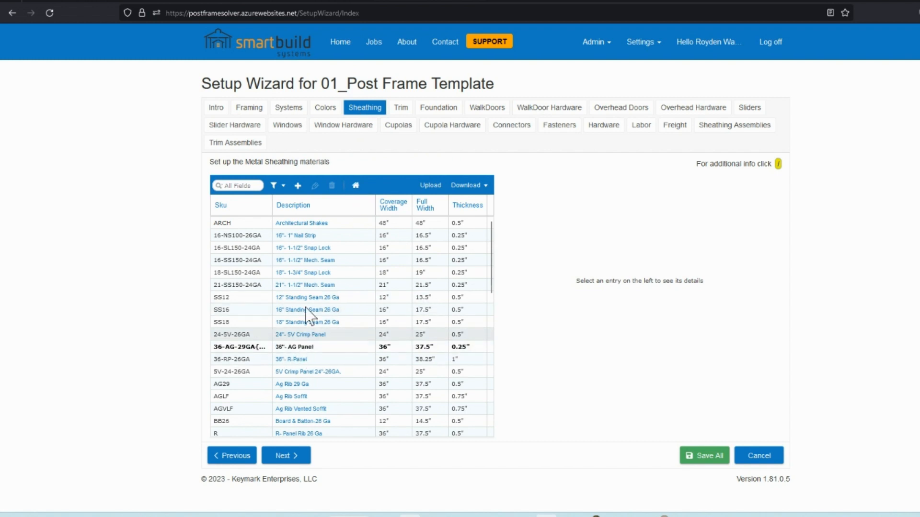
pyautogui.doubleClick(319, 348)
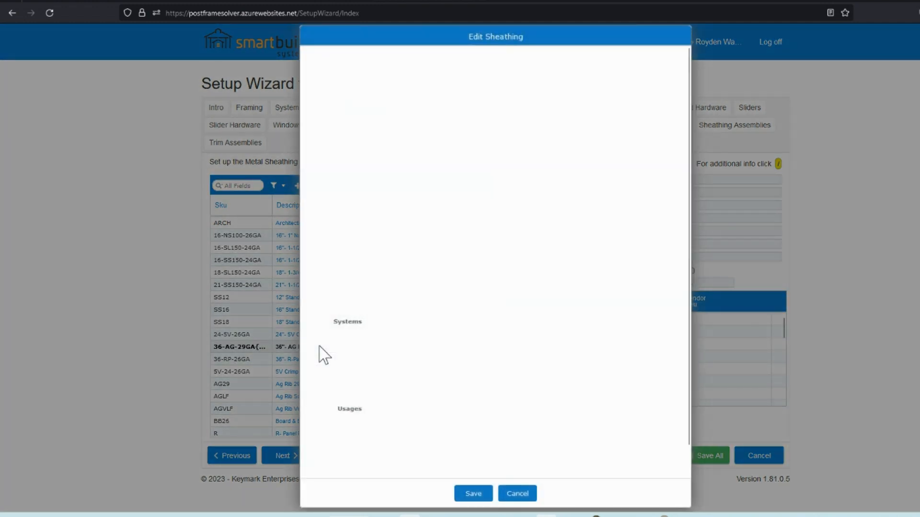
# Step: Rebuild the AG Panel's pricing list by color so it includes CSRM, and check the cost entries for CSRM and TA
pyautogui.scroll(-1, 453, 364)
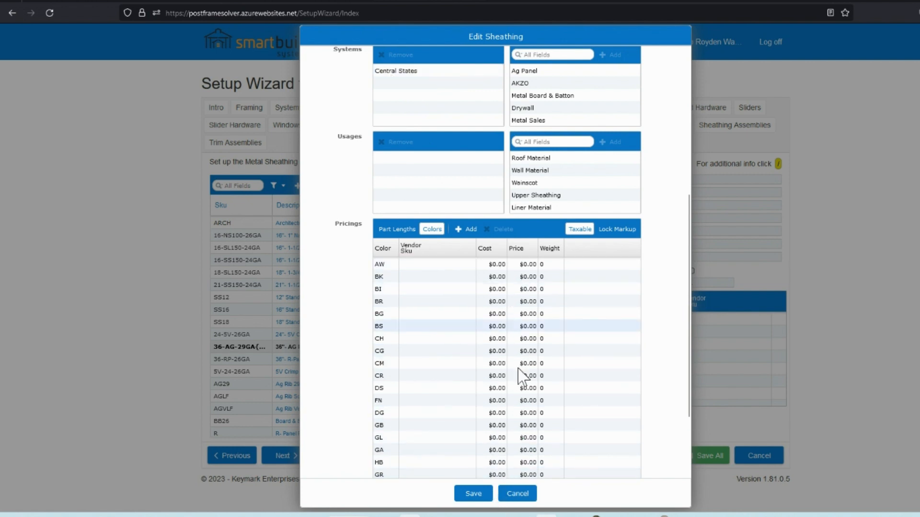
pyautogui.click(435, 231)
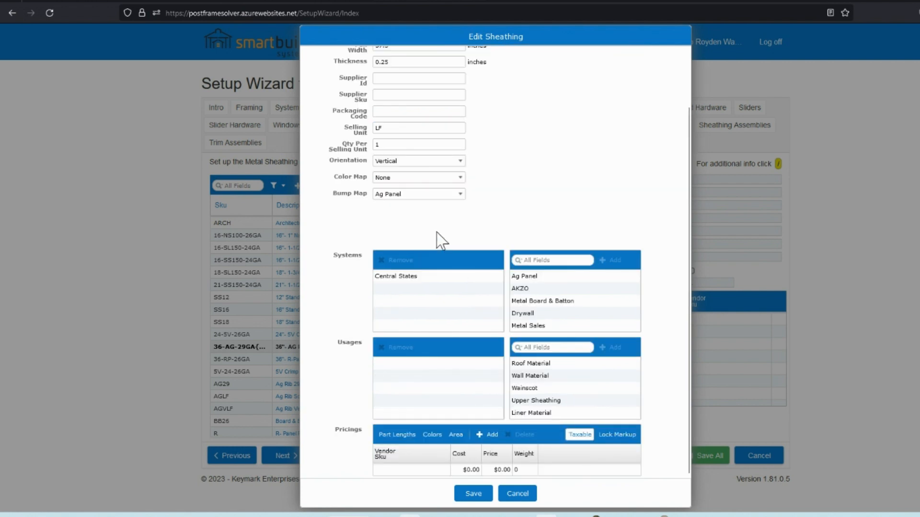
pyautogui.click(432, 436)
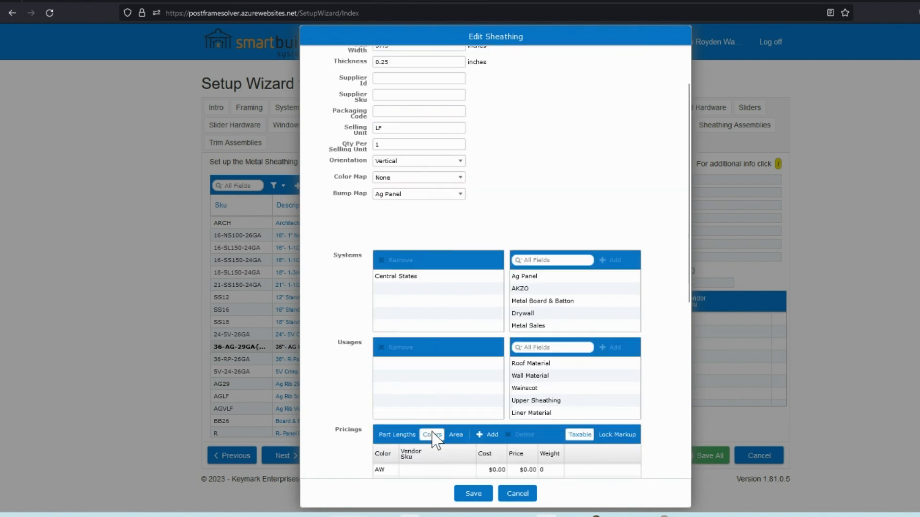
pyautogui.scroll(-5, 472, 283)
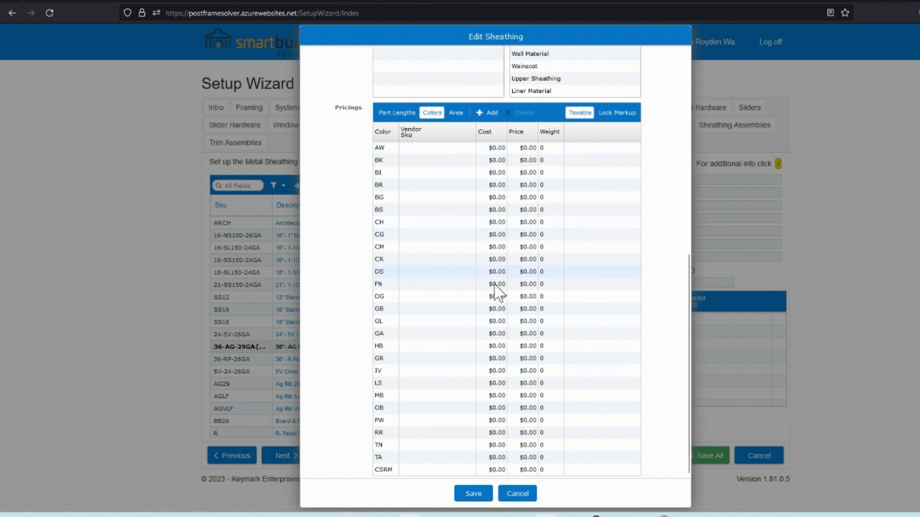
pyautogui.click(503, 469)
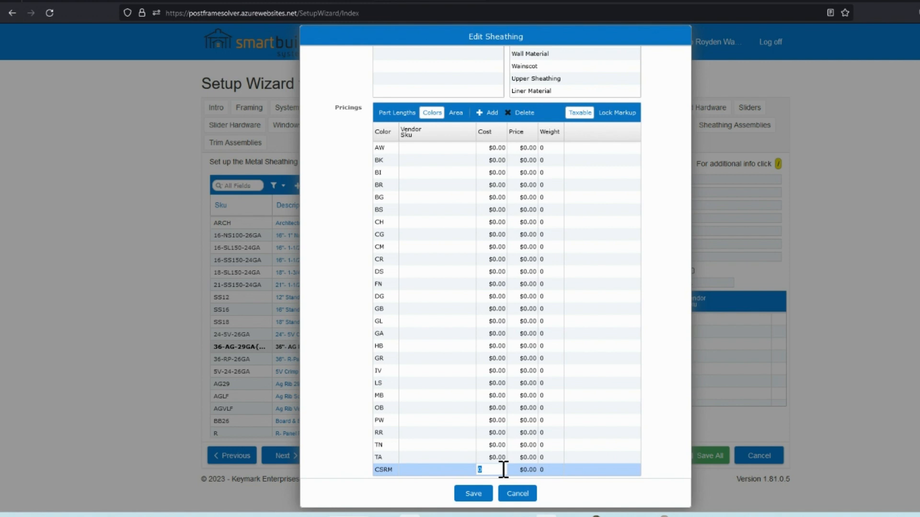
pyautogui.click(484, 457)
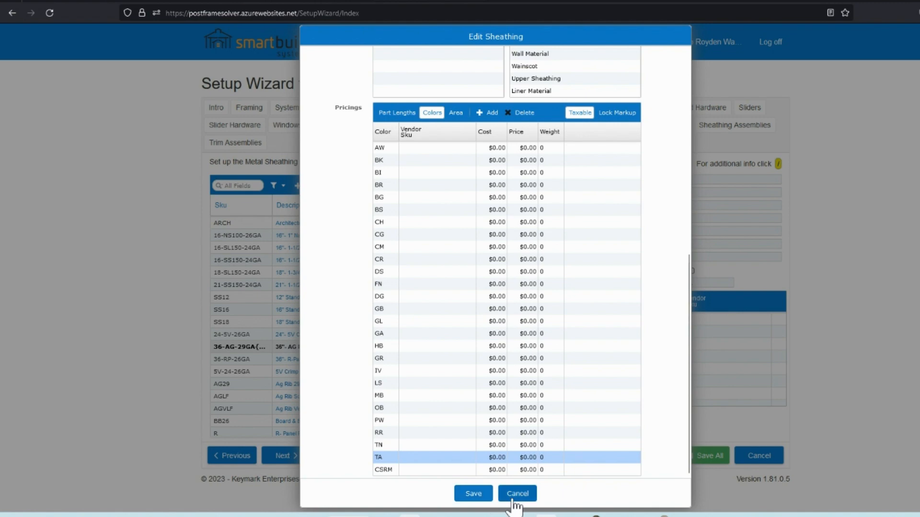
# Step: Turn off color-based pricing for the 36" AG Panel and save all Setup Wizard changes
pyautogui.click(431, 113)
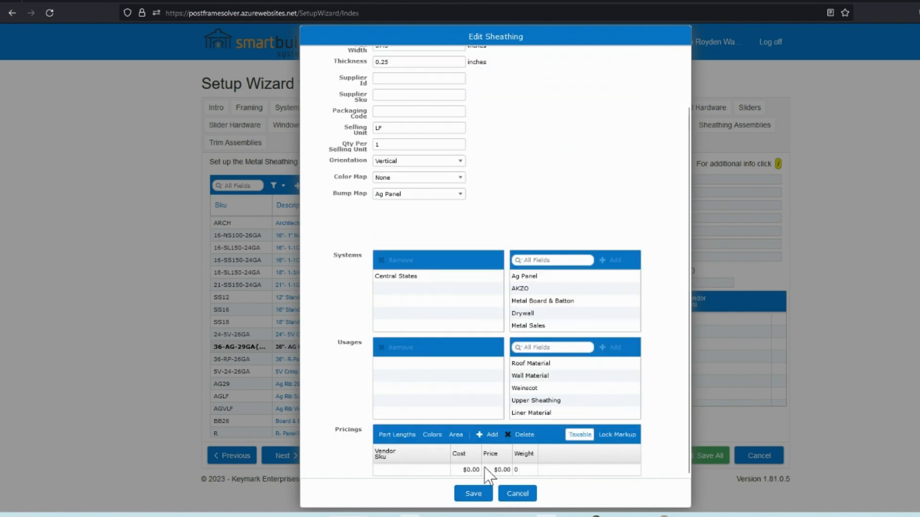
pyautogui.click(479, 495)
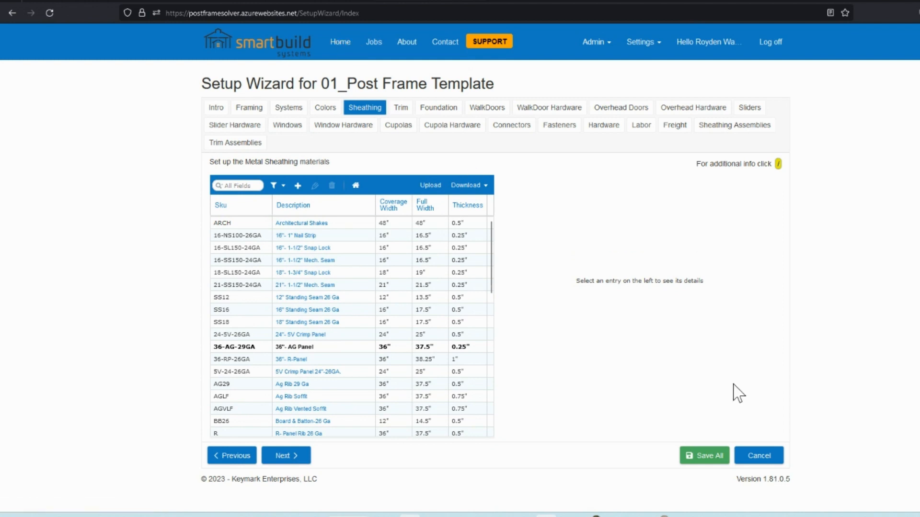
pyautogui.click(700, 463)
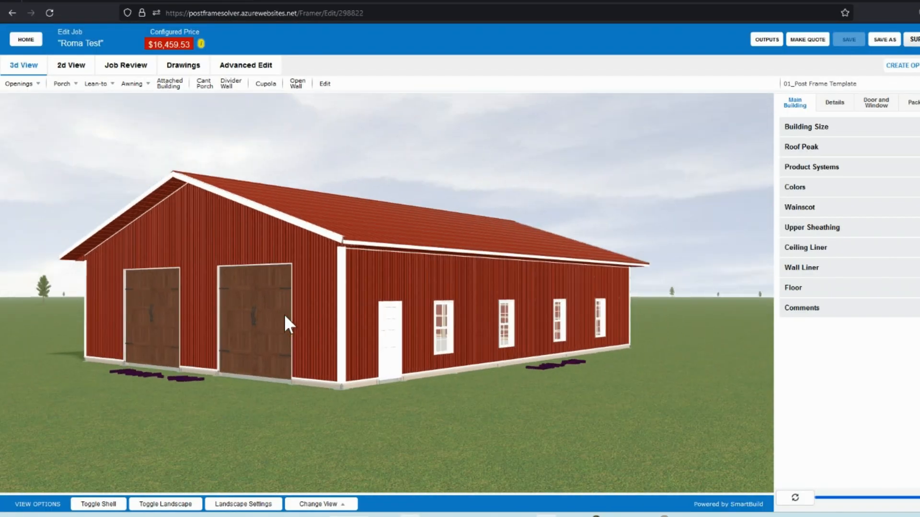
# Step: Examine the Roma wall texture and panel ribs on the Roma Test building in 3D, up close and from a distance
pyautogui.scroll(5, 292, 324)
pyautogui.scroll(6, 318, 327)
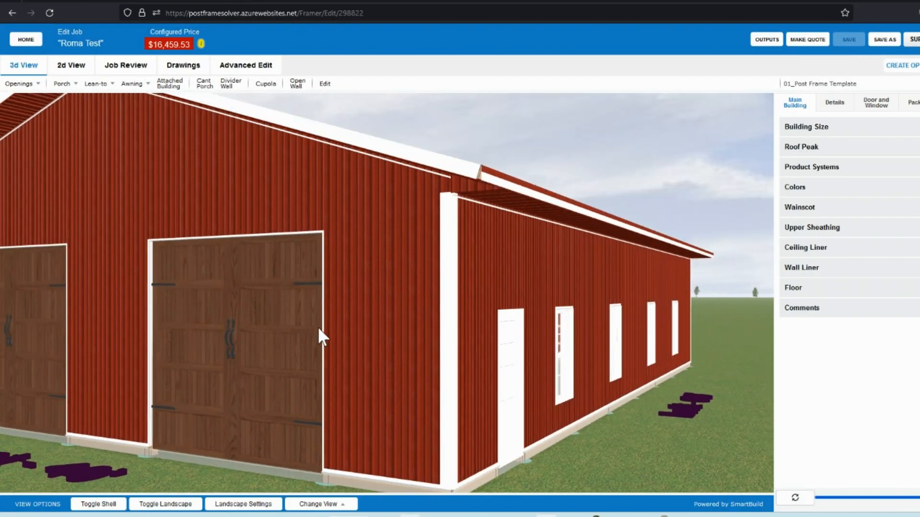
pyautogui.scroll(3, 450, 351)
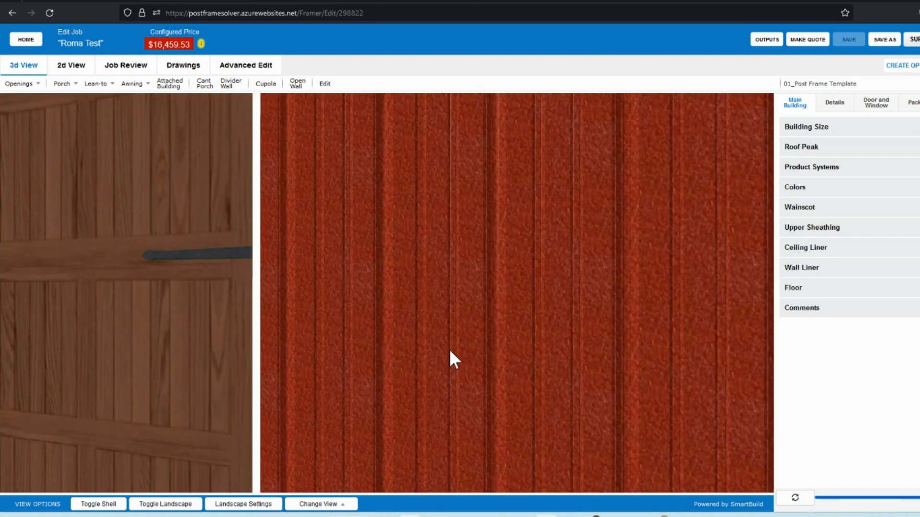
pyautogui.scroll(-3, 402, 330)
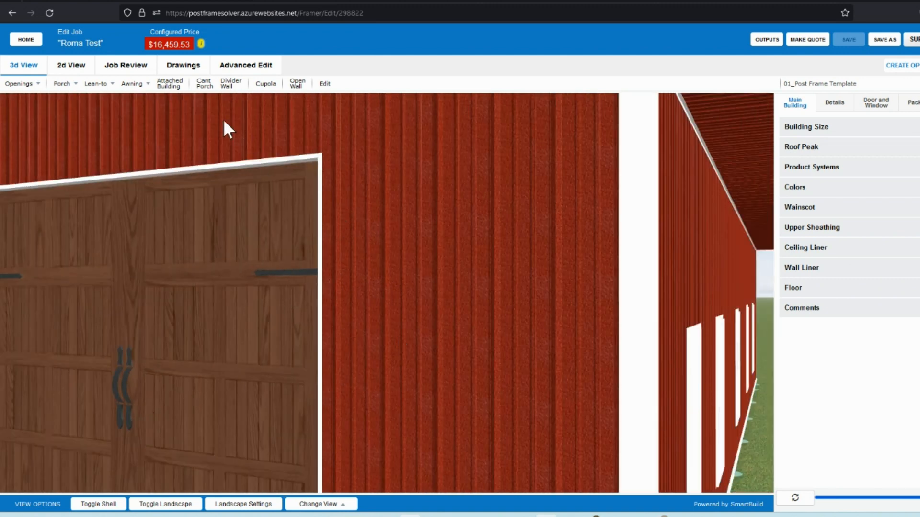
pyautogui.scroll(-10, 341, 191)
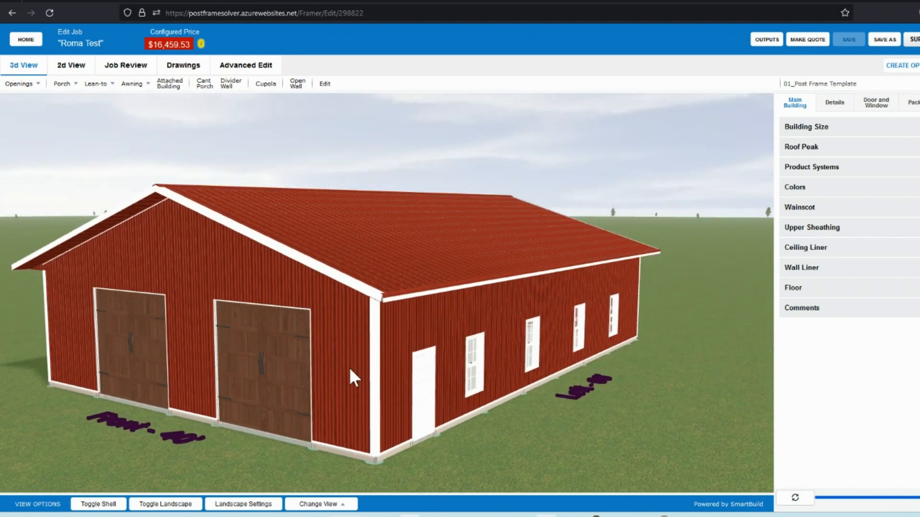
pyautogui.scroll(10, 350, 370)
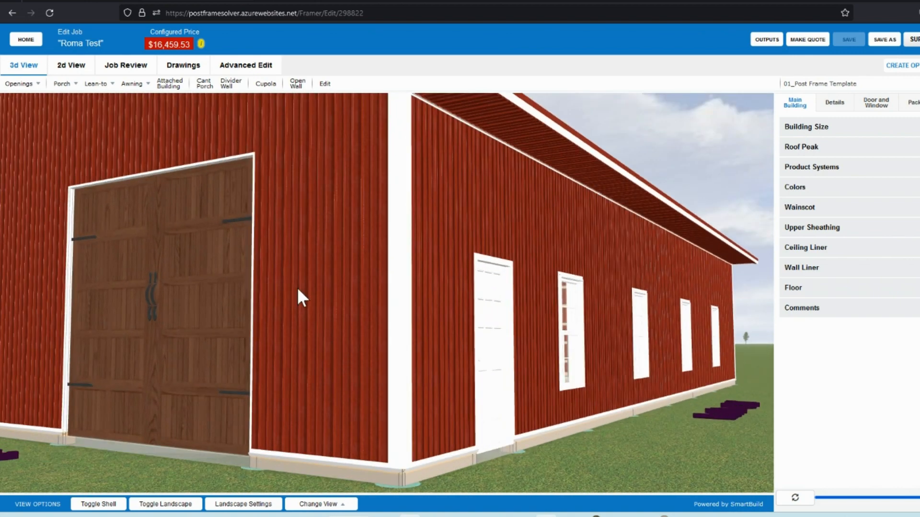
pyautogui.scroll(-10, 287, 230)
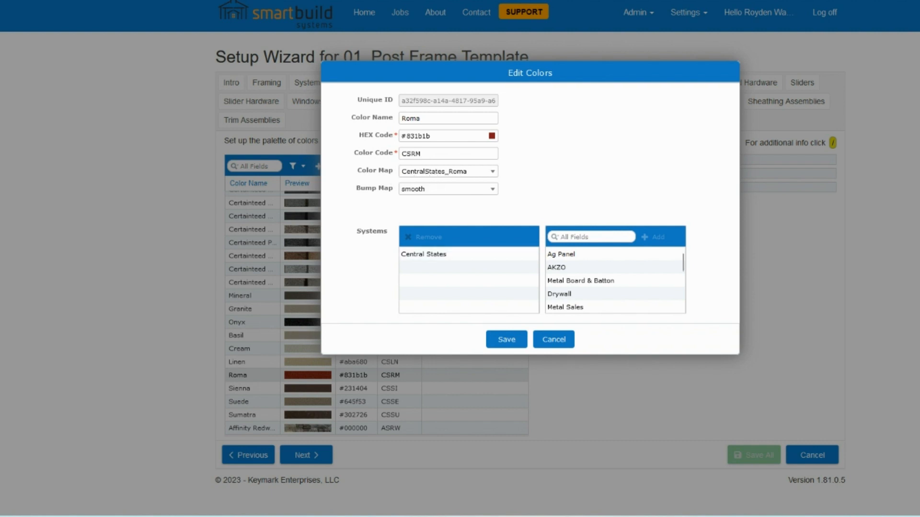
# Step: View the linen.png texture sample alongside the Roma color's map settings, and close the color without changes
pyautogui.click(742, 516)
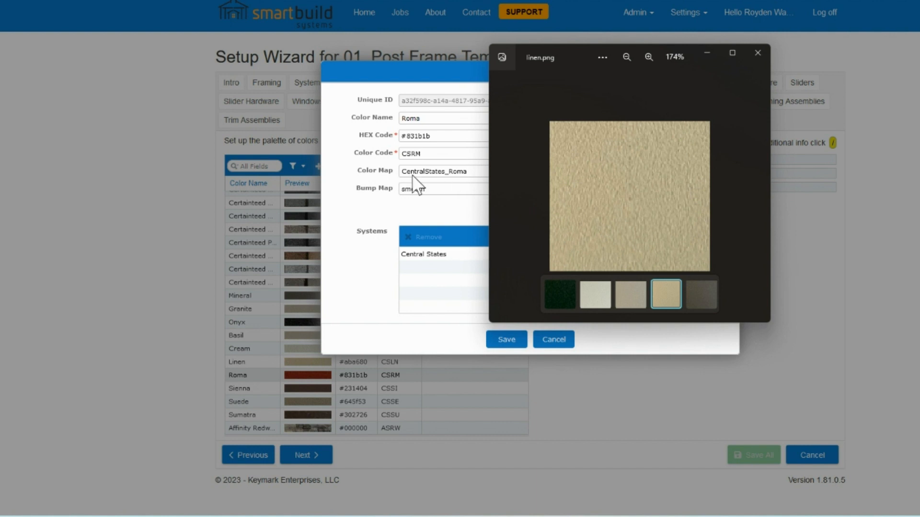
pyautogui.click(707, 57)
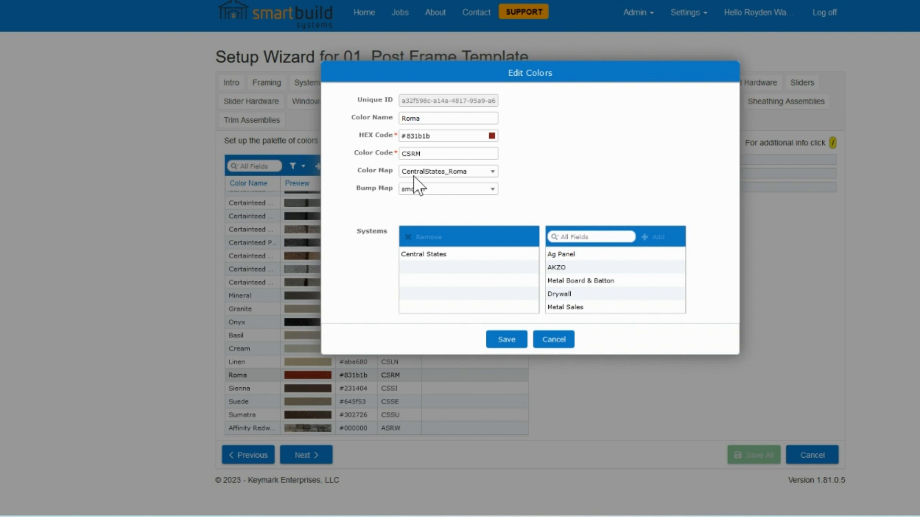
pyautogui.click(740, 515)
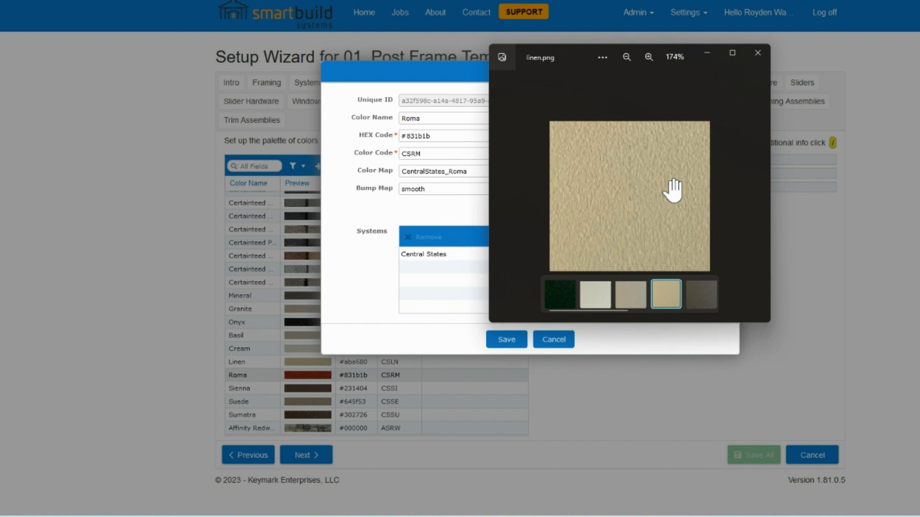
pyautogui.click(756, 54)
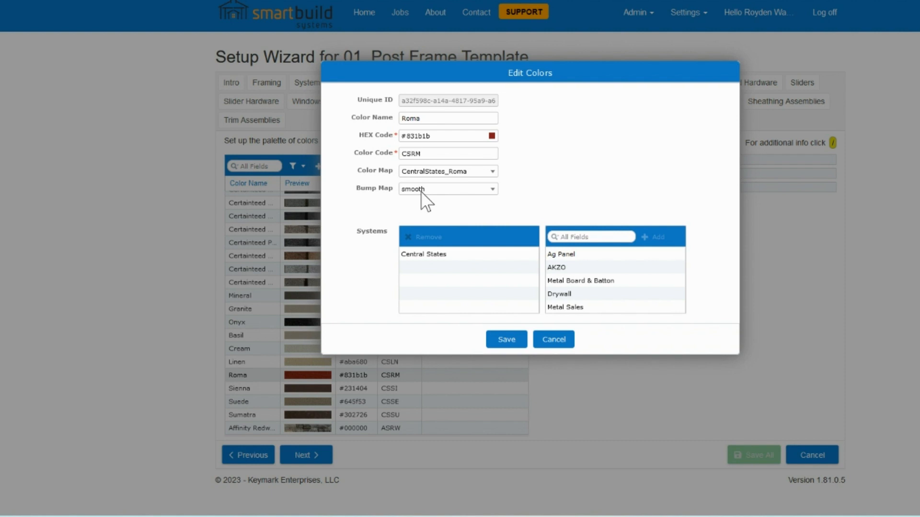
pyautogui.click(554, 340)
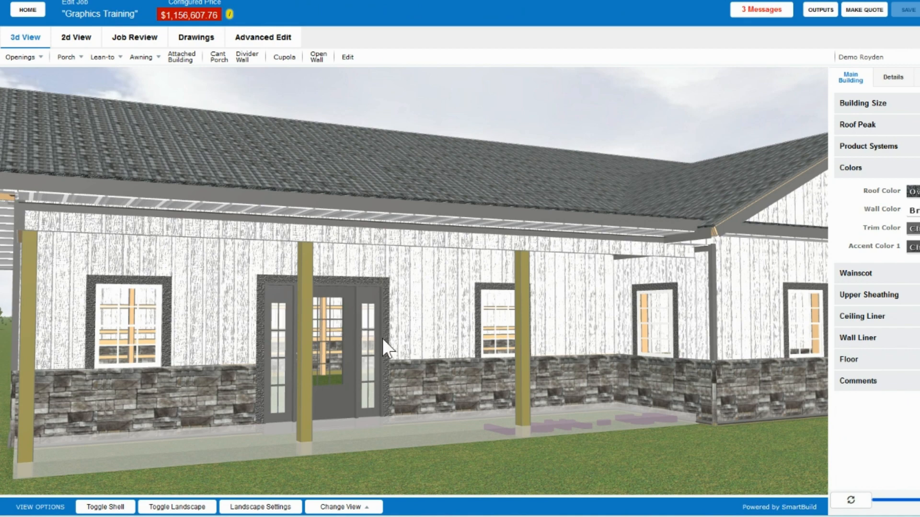
# Step: Inspect the siding, stone and roof textures of the Graphics Training building in 3D
pyautogui.scroll(5, 386, 317)
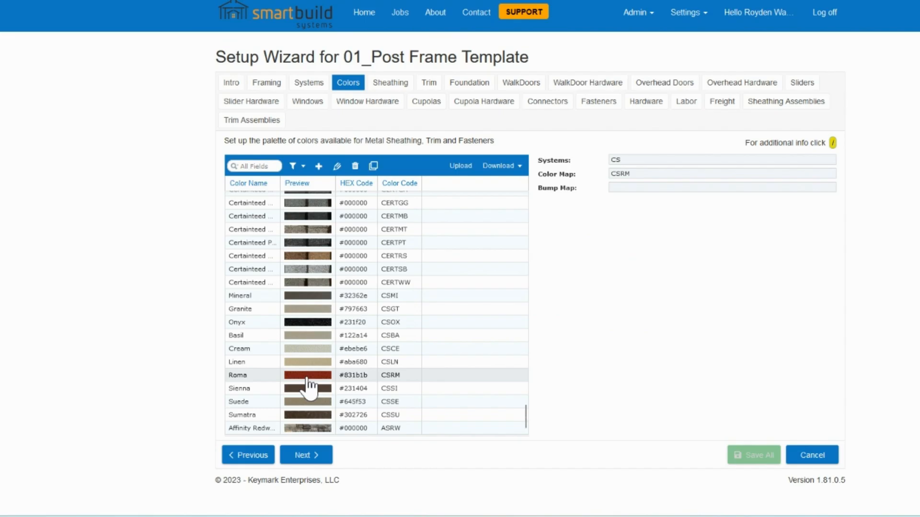
# Step: Review the color map choices for the Roma color without saving, and open the Texture Library
pyautogui.doubleClick(307, 377)
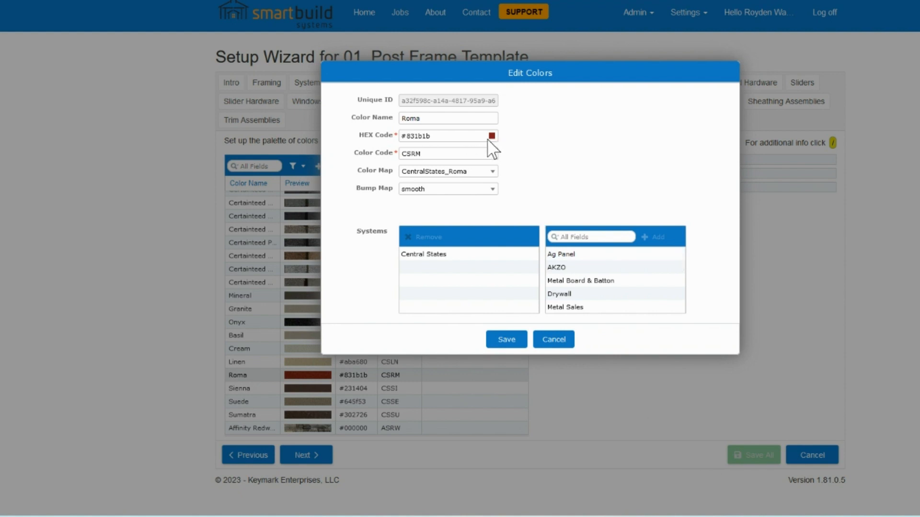
pyautogui.click(479, 171)
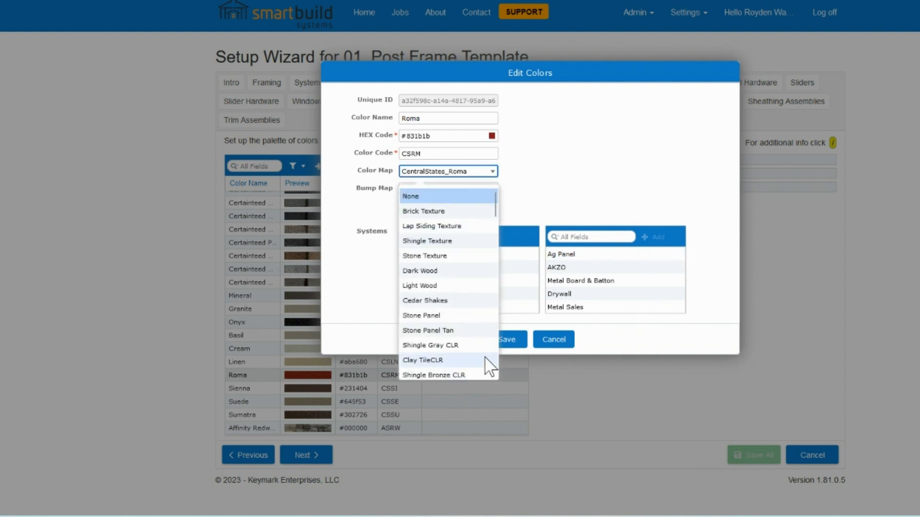
pyautogui.scroll(-5, 483, 360)
pyautogui.scroll(-10, 479, 367)
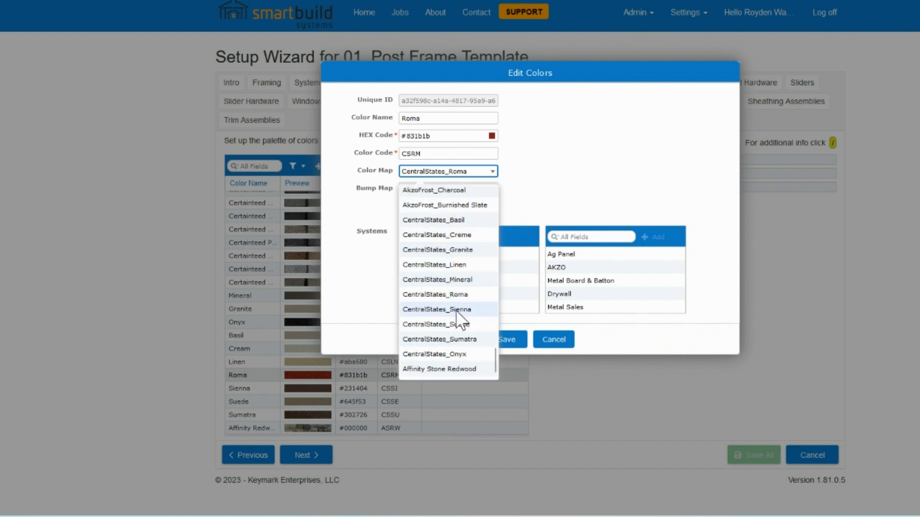
pyautogui.click(566, 155)
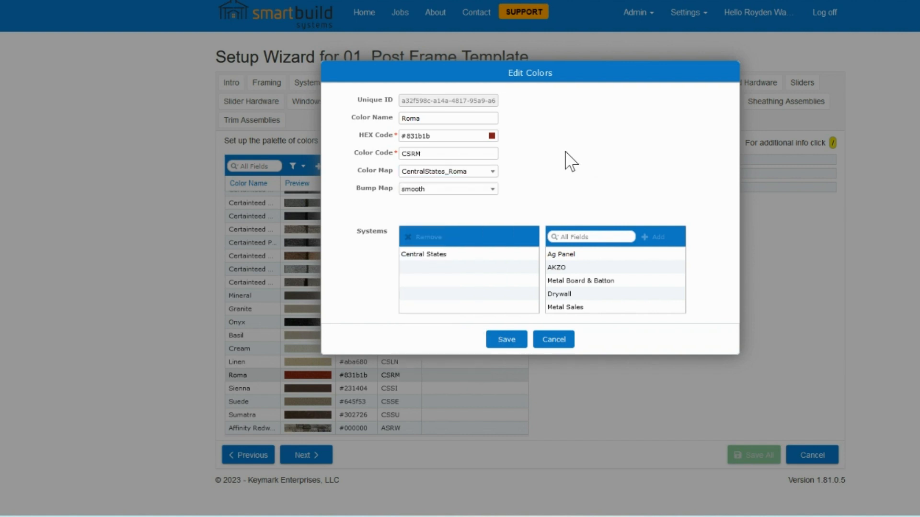
pyautogui.click(565, 340)
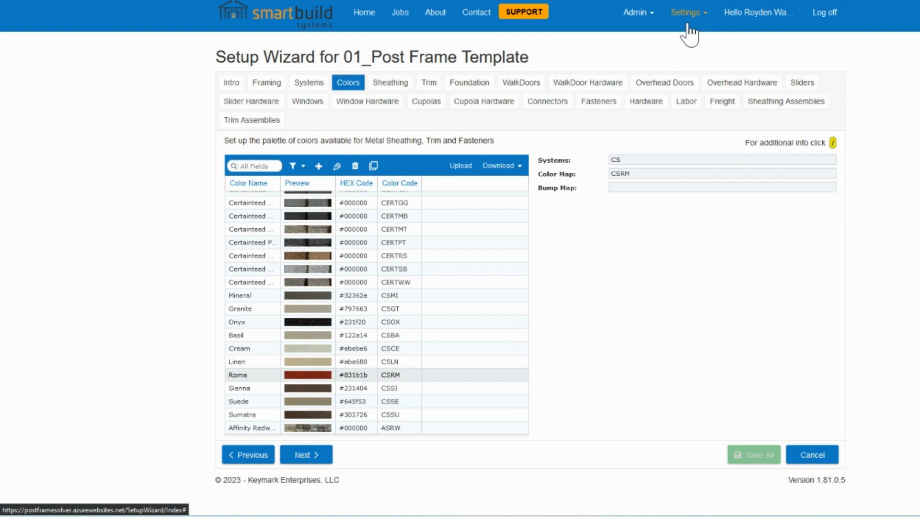
pyautogui.click(672, 20)
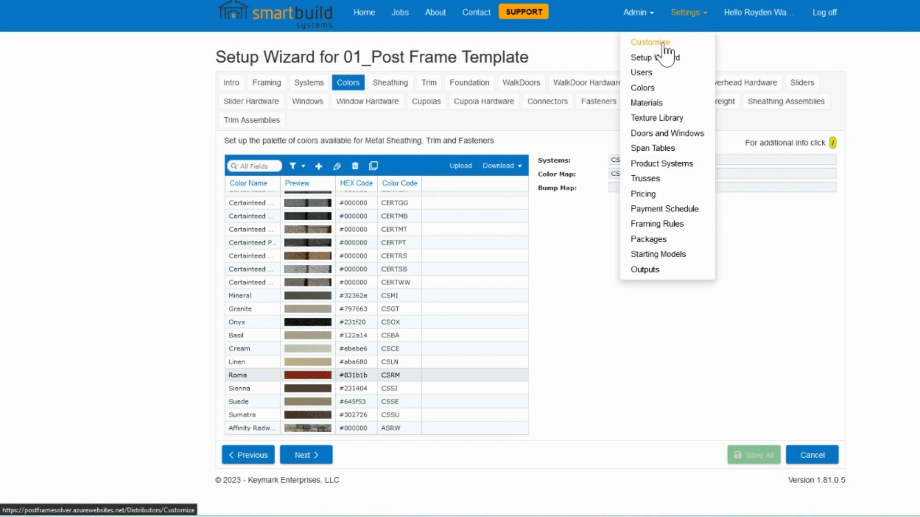
pyautogui.click(674, 121)
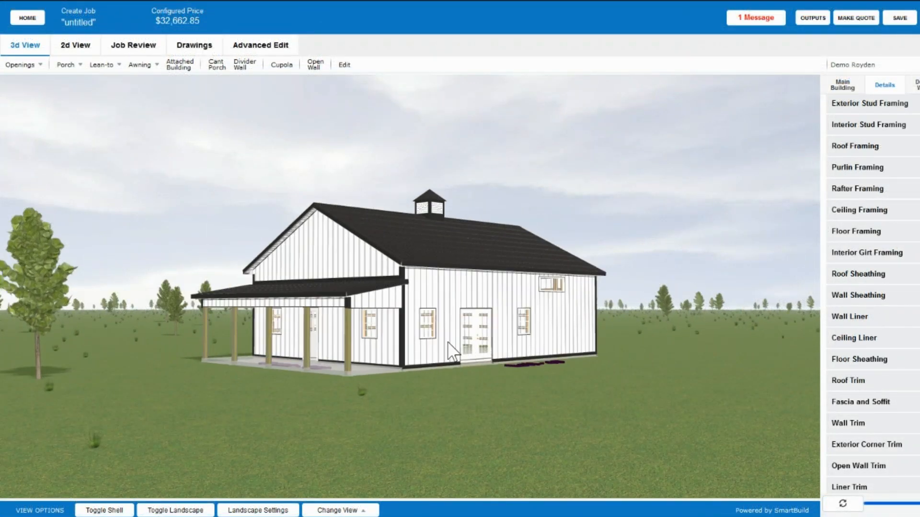
# Step: Examine the white-walled building with the black roof in the untitled job's 3D view
pyautogui.scroll(3, 447, 350)
pyautogui.scroll(3, 440, 378)
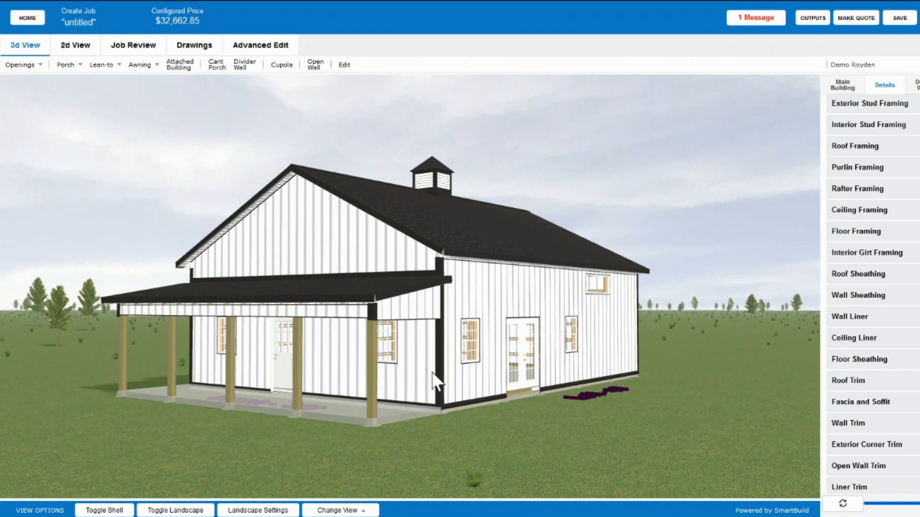
pyautogui.scroll(-2, 434, 381)
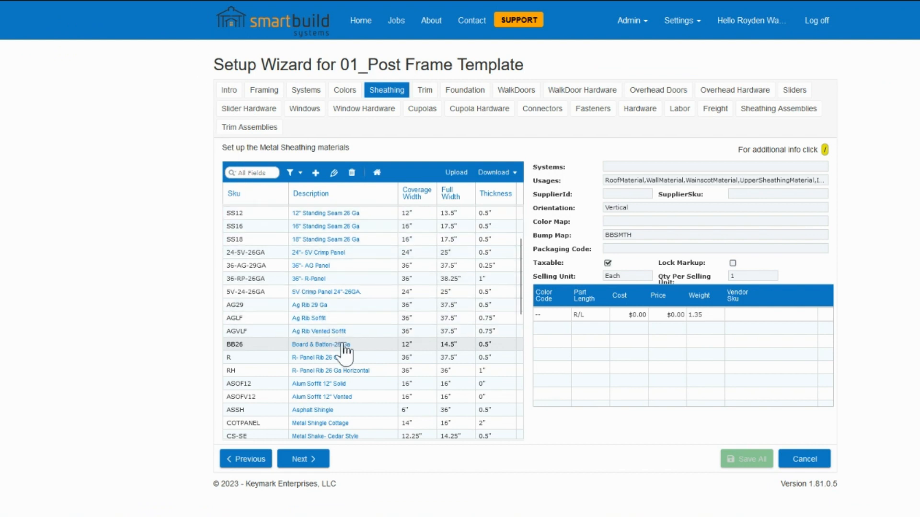
# Step: Review the widths, thickness and map settings of the Board & Batton-26 Ga sheathing, and close it without changes
pyautogui.click(312, 343)
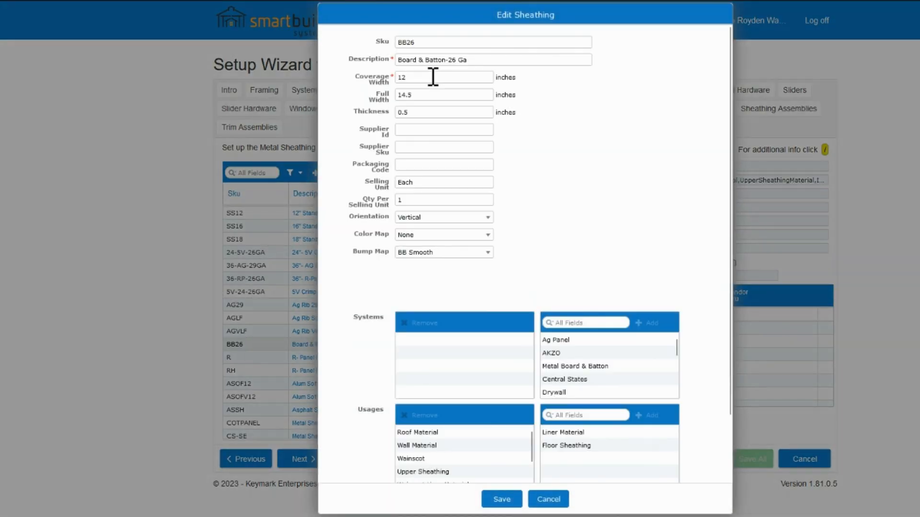
pyautogui.moveTo(423, 42); pyautogui.dragTo(391, 42)
pyautogui.moveTo(475, 65); pyautogui.dragTo(398, 63)
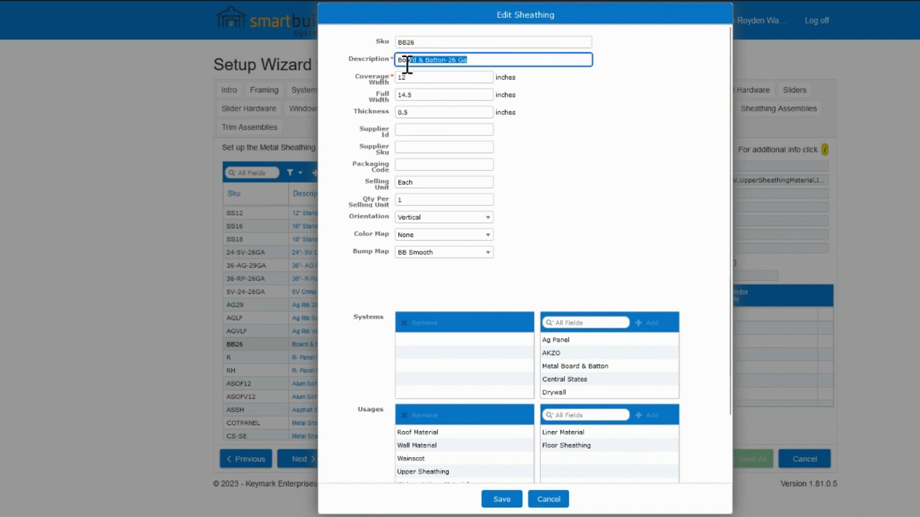
pyautogui.click(405, 78)
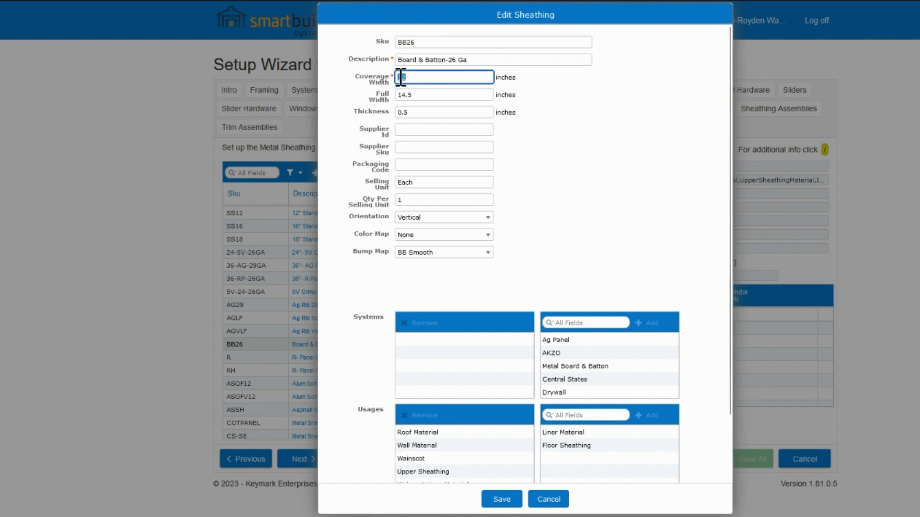
pyautogui.moveTo(421, 94); pyautogui.dragTo(393, 112)
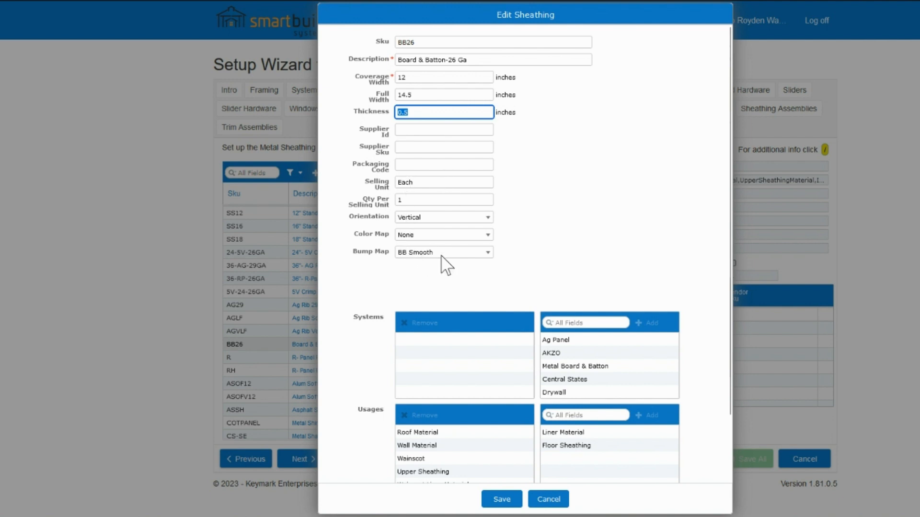
pyautogui.scroll(-2, 462, 277)
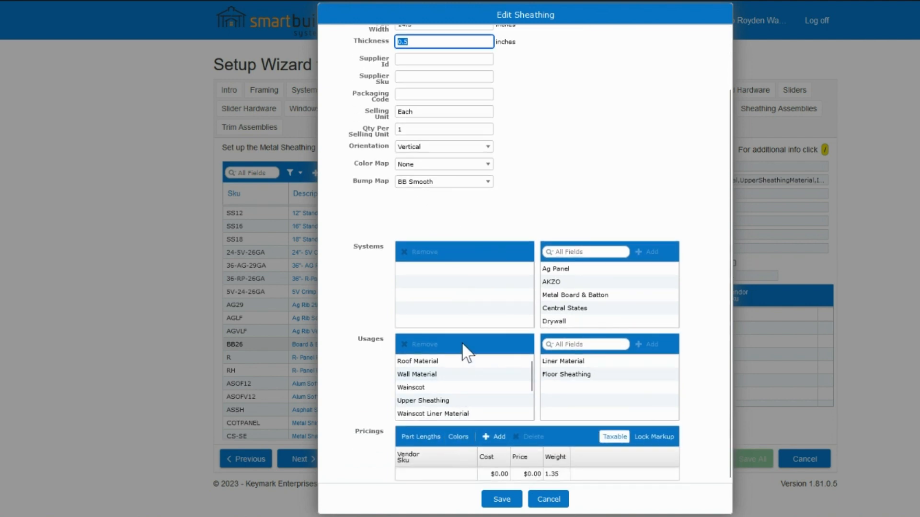
pyautogui.click(546, 499)
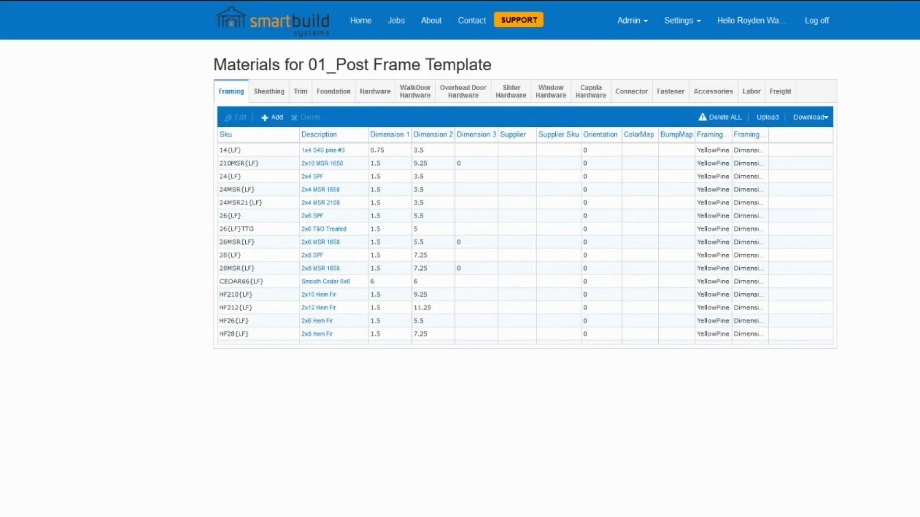
# Step: Open the Board & Batton-26 Ga sheathing in the template's materials list and set its bump map to BB Smooth
pyautogui.click(275, 93)
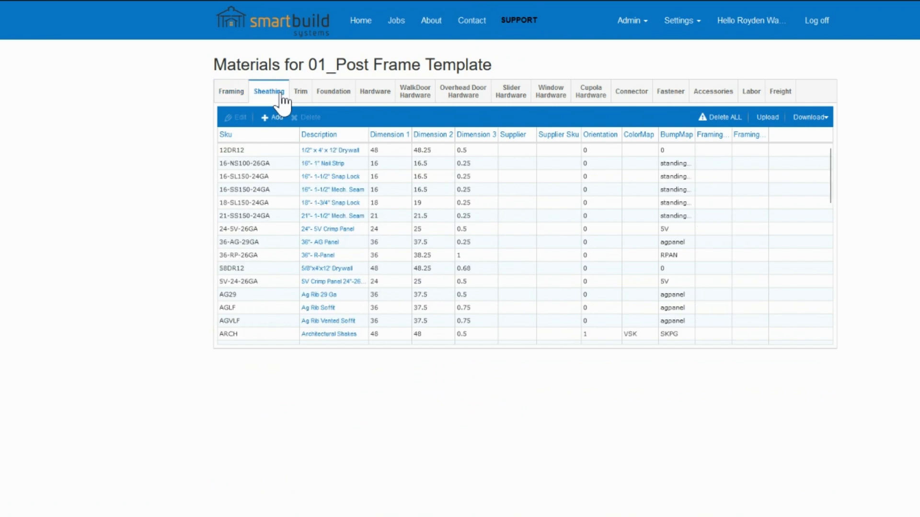
pyautogui.scroll(-7, 312, 191)
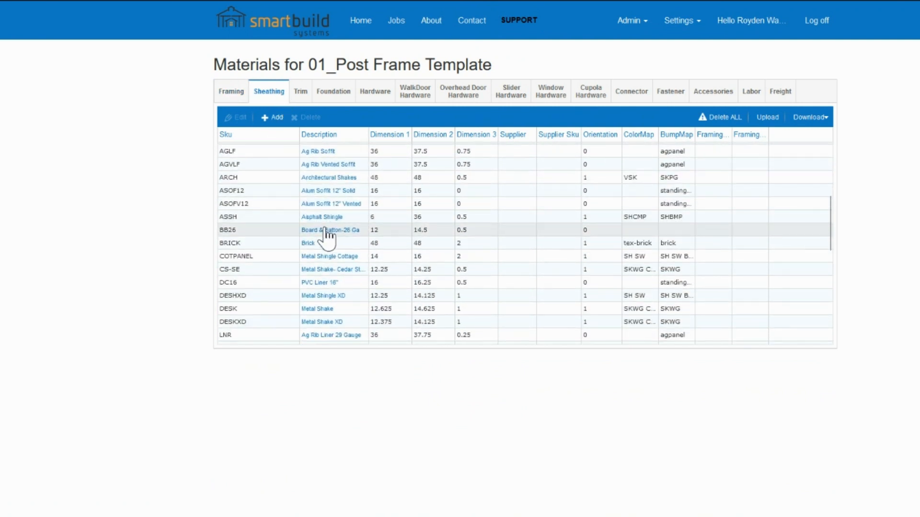
pyautogui.click(327, 231)
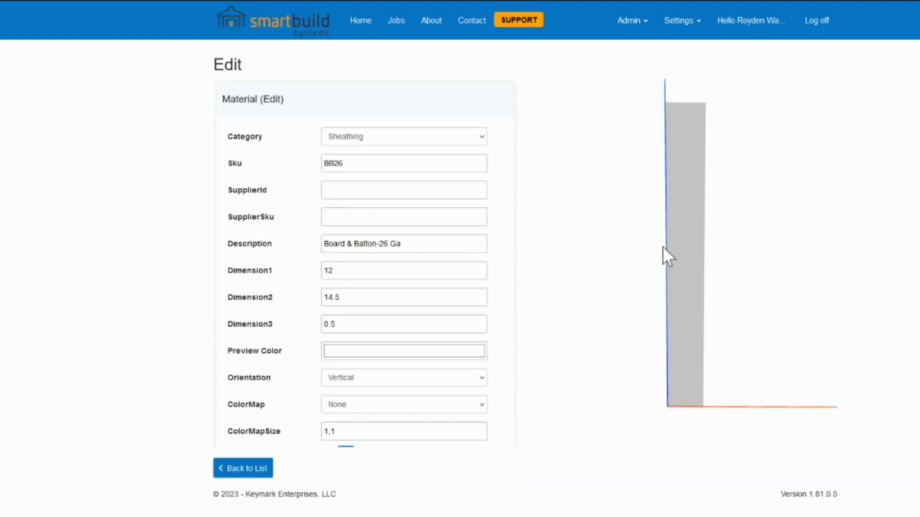
pyautogui.moveTo(338, 270); pyautogui.dragTo(324, 271)
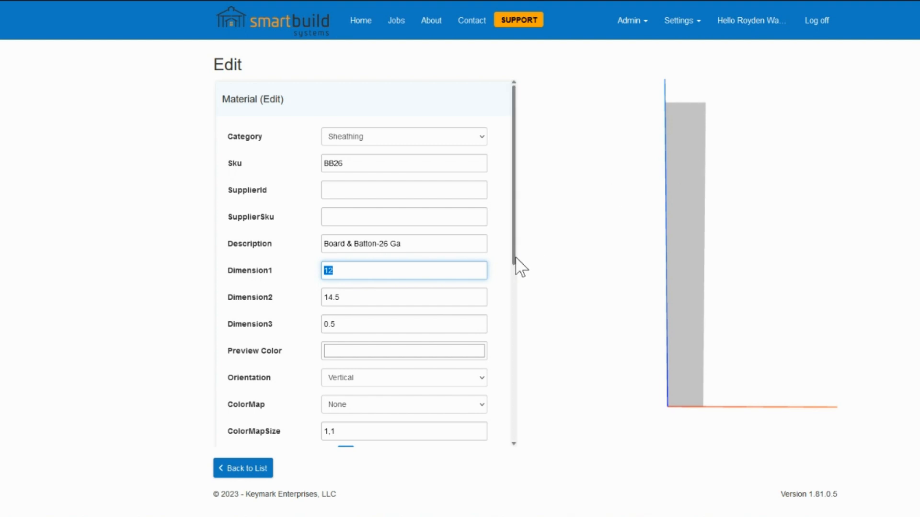
pyautogui.scroll(-6, 416, 323)
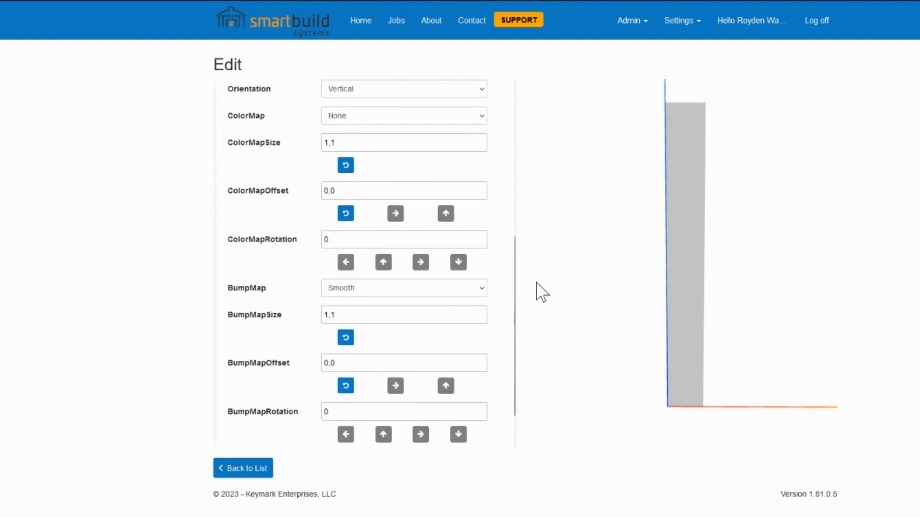
pyautogui.click(432, 290)
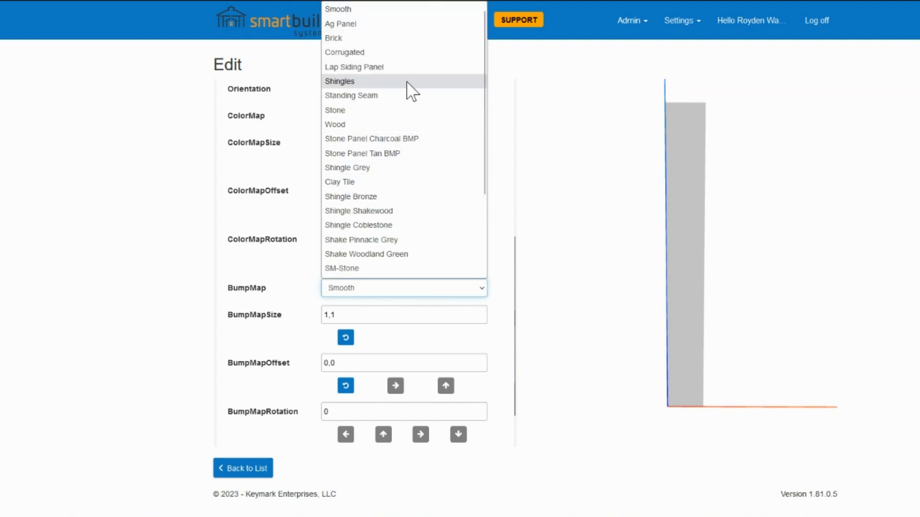
pyautogui.scroll(-3, 375, 148)
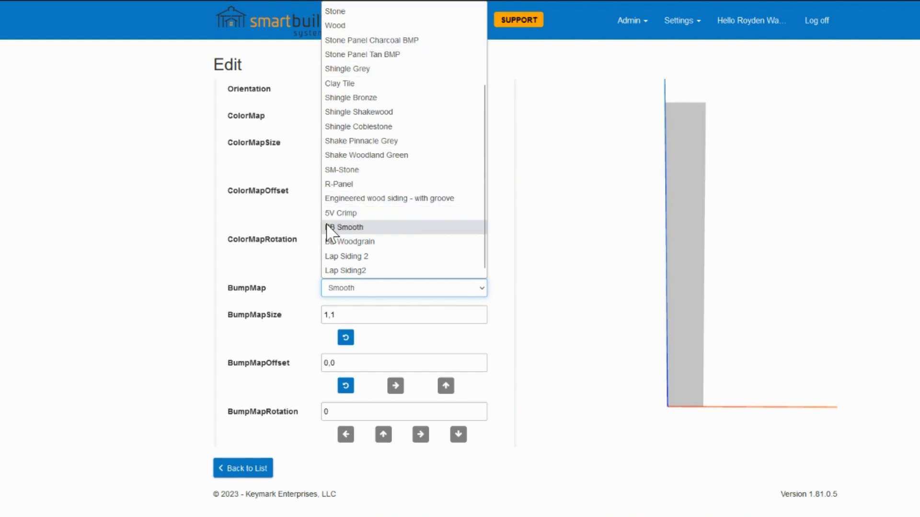
pyautogui.click(344, 228)
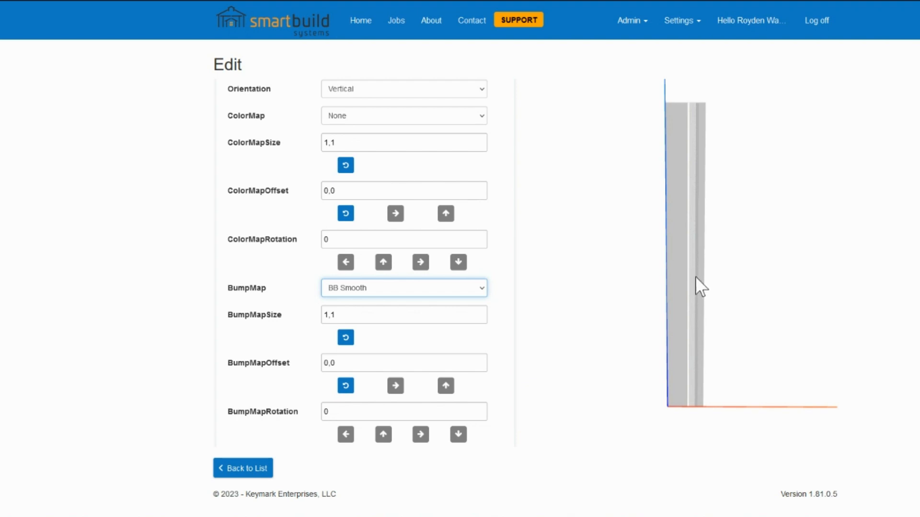
# Step: Set the Board & Batton-26 Ga material's bump map size to 1.25,1
pyautogui.click(335, 315)
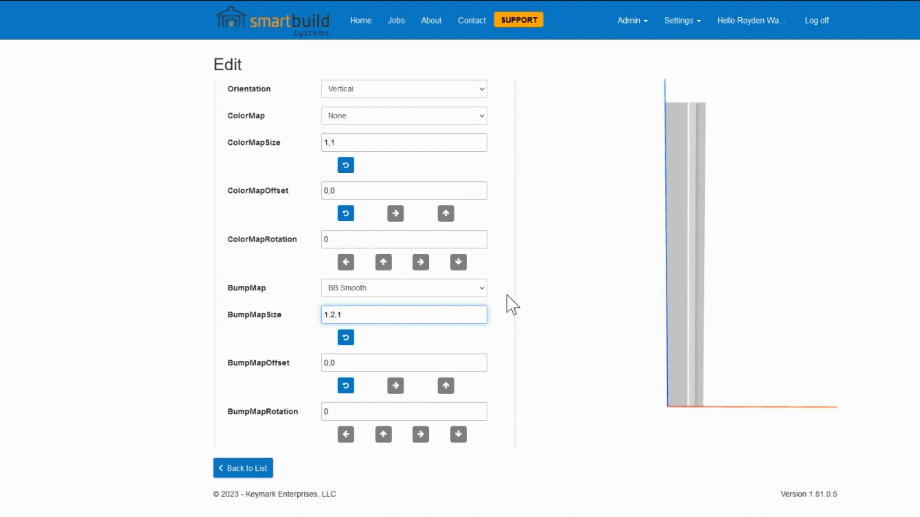
pyautogui.click(442, 343)
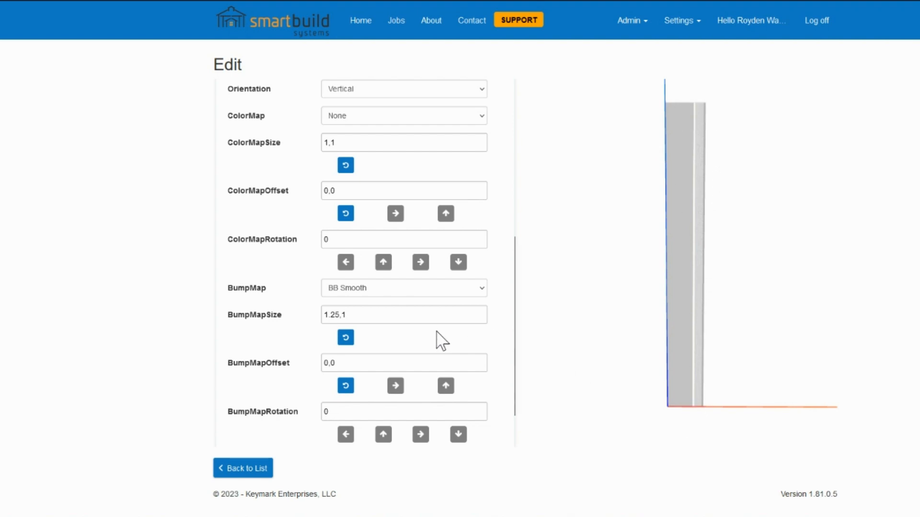
pyautogui.scroll(-1, 421, 364)
pyautogui.click(342, 428)
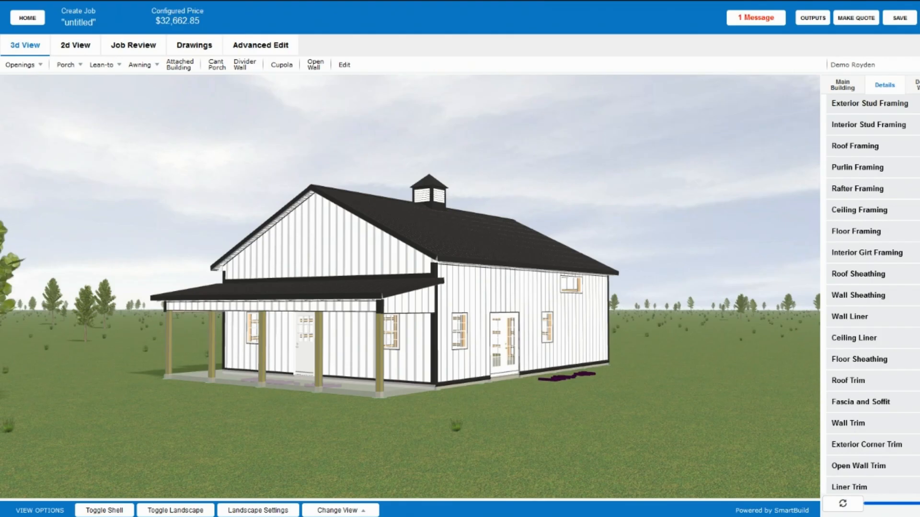
# Step: Examine the white building's board and batten walls and the red-roofed building's stone wainscot in the 3D views
pyautogui.scroll(3, 326, 263)
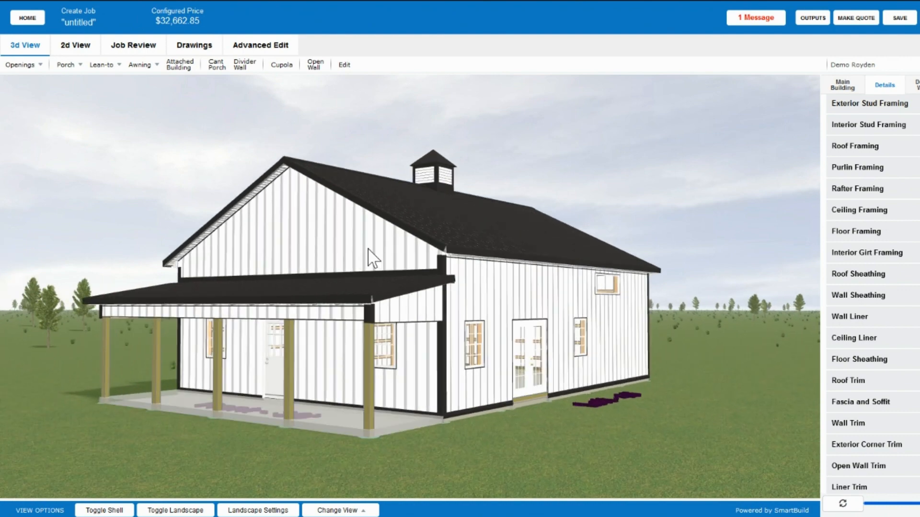
pyautogui.moveTo(364, 231); pyautogui.dragTo(484, 245)
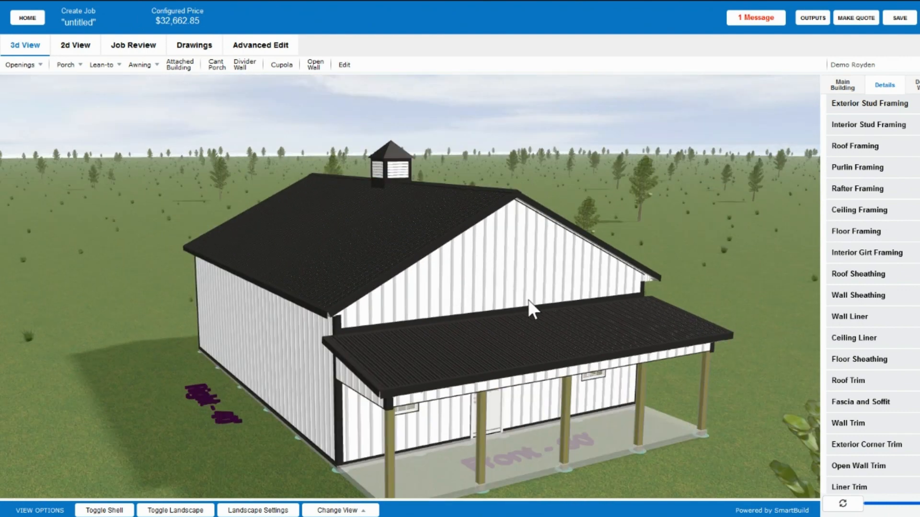
pyautogui.moveTo(551, 314); pyautogui.dragTo(358, 306)
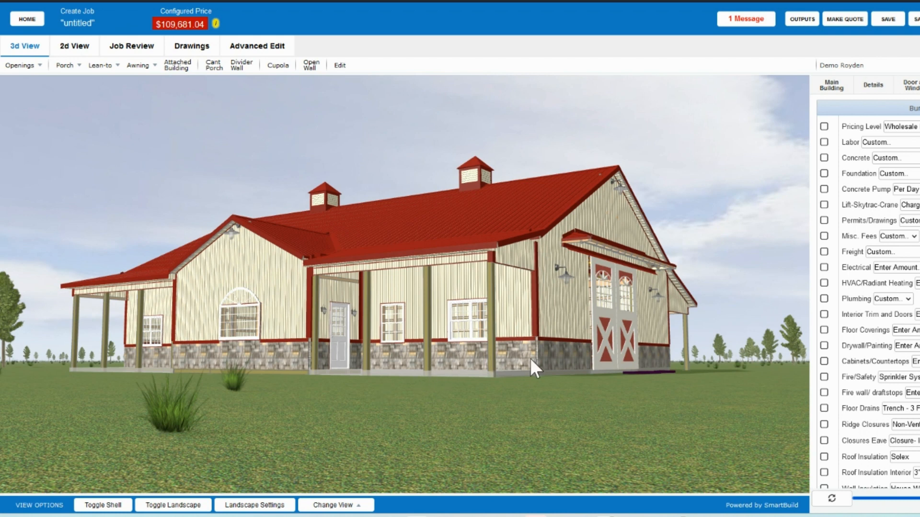
pyautogui.scroll(3, 391, 354)
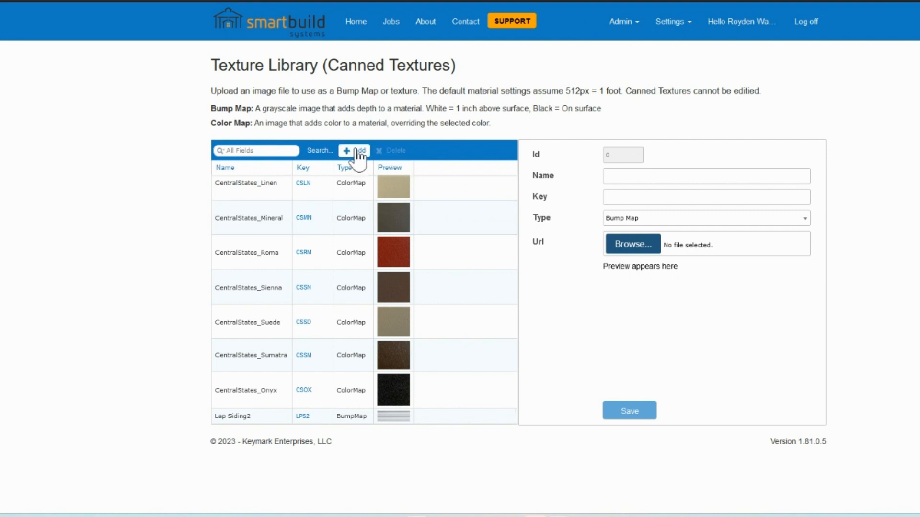
# Step: Set the new texture's type to Color Map in the Texture Library
pyautogui.click(613, 224)
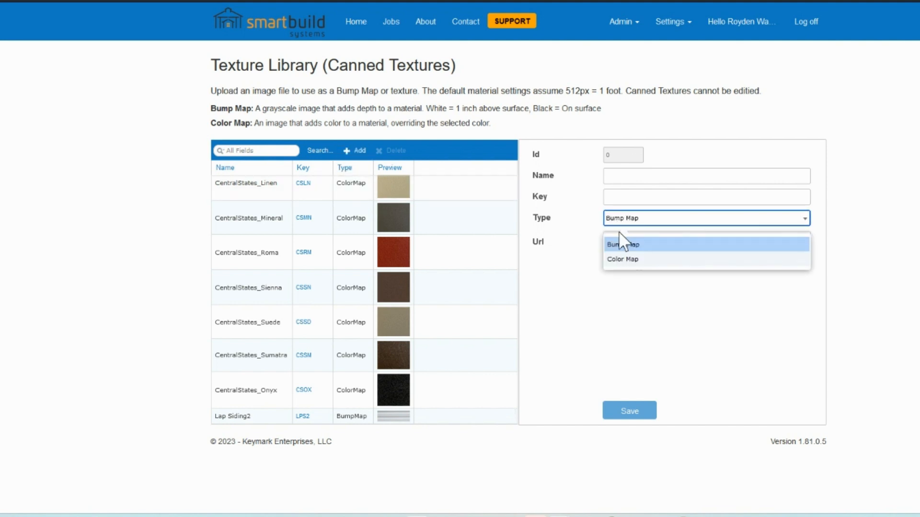
pyautogui.click(625, 263)
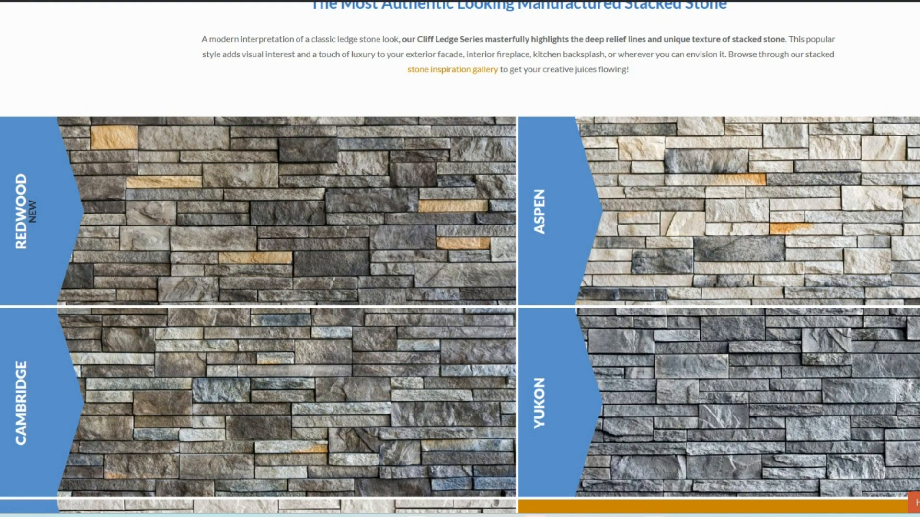
# Step: Snip the Redwood stacked stone image from the manufacturer's web page, leaving out its label and outer edges
pyautogui.press('super+shift+s')
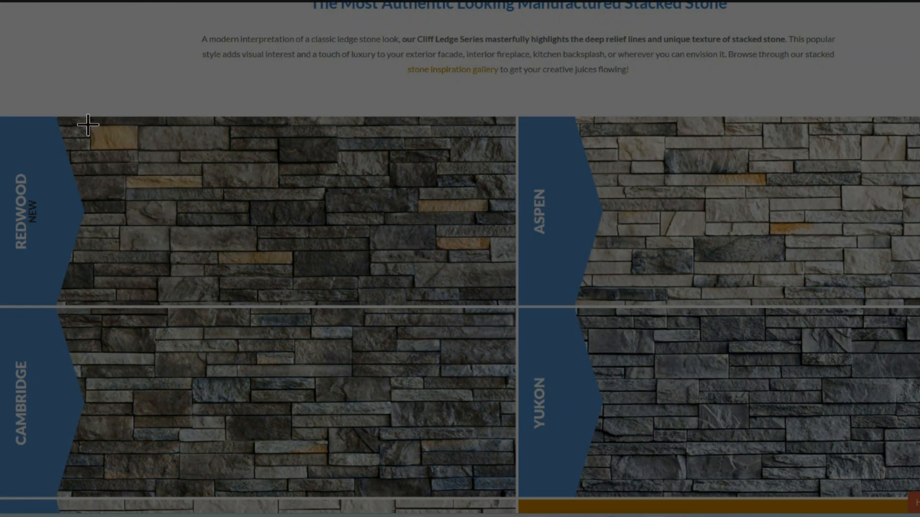
pyautogui.moveTo(88, 125); pyautogui.dragTo(496, 292)
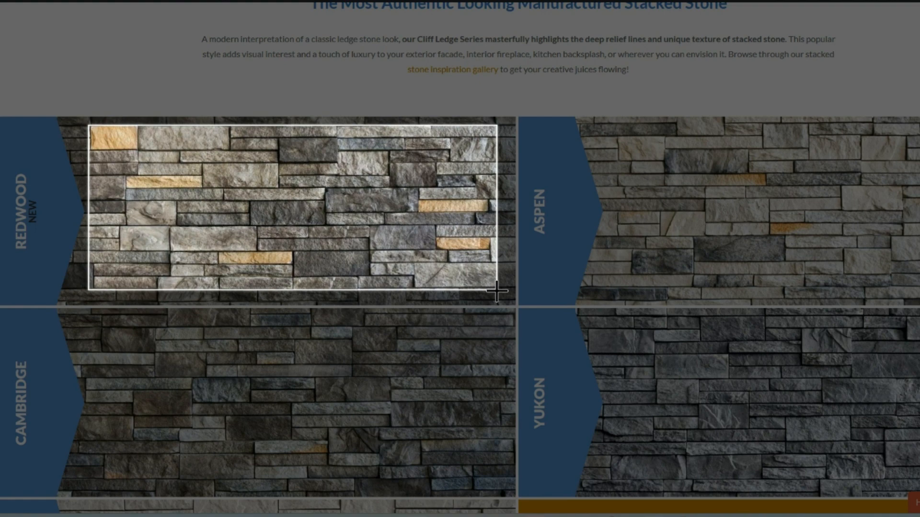
pyautogui.moveTo(497, 291); pyautogui.dragTo(497, 291)
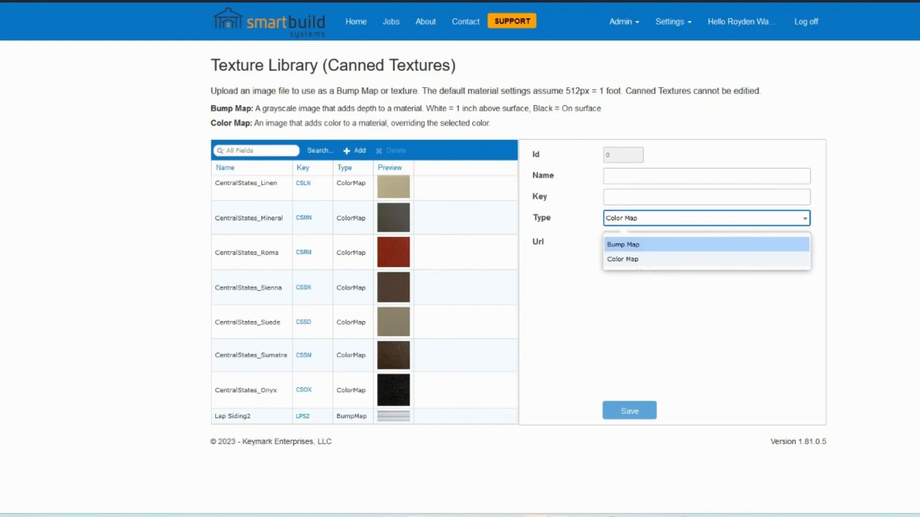
# Step: Check the Texture Library's pixels-per-foot note against the canvas size of redwood stone.png in Paint 3D
pyautogui.click(559, 265)
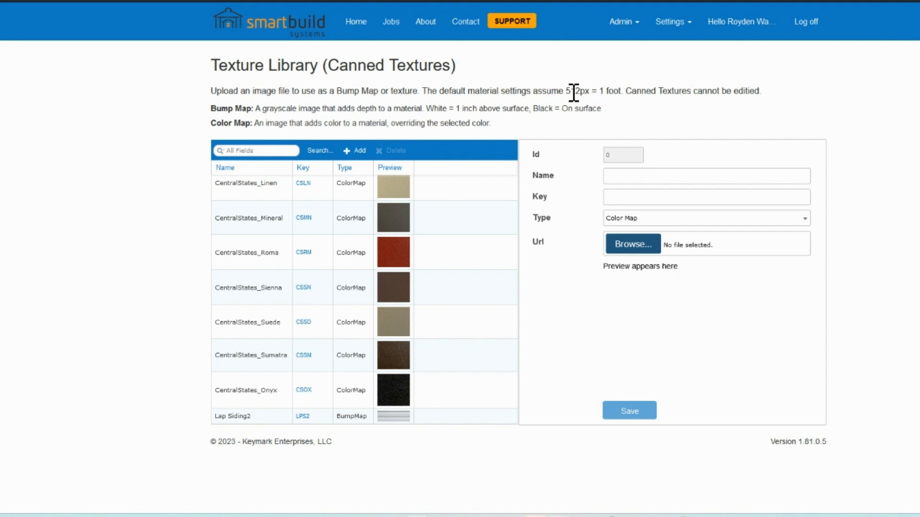
pyautogui.moveTo(564, 96); pyautogui.dragTo(628, 96)
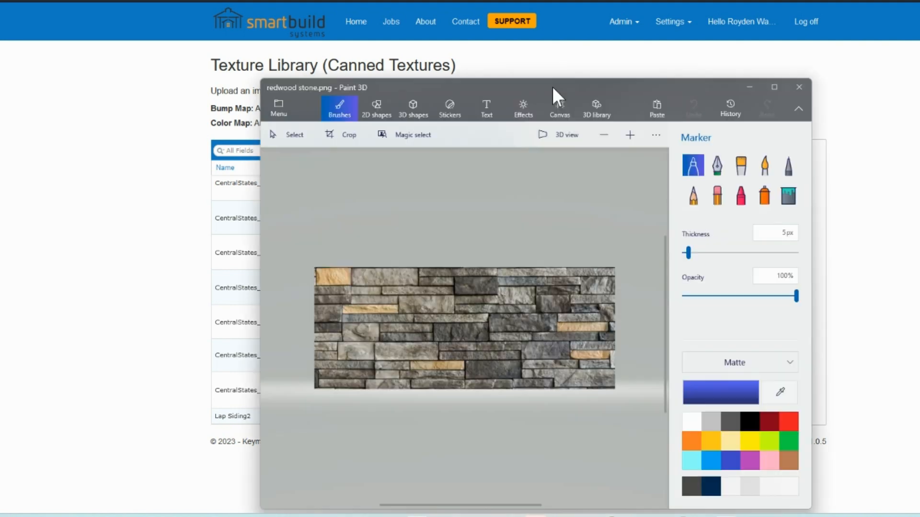
pyautogui.moveTo(552, 86)
pyautogui.mouseDown()
pyautogui.moveTo(571, 69)
pyautogui.moveTo(533, 19)
pyautogui.mouseUp()
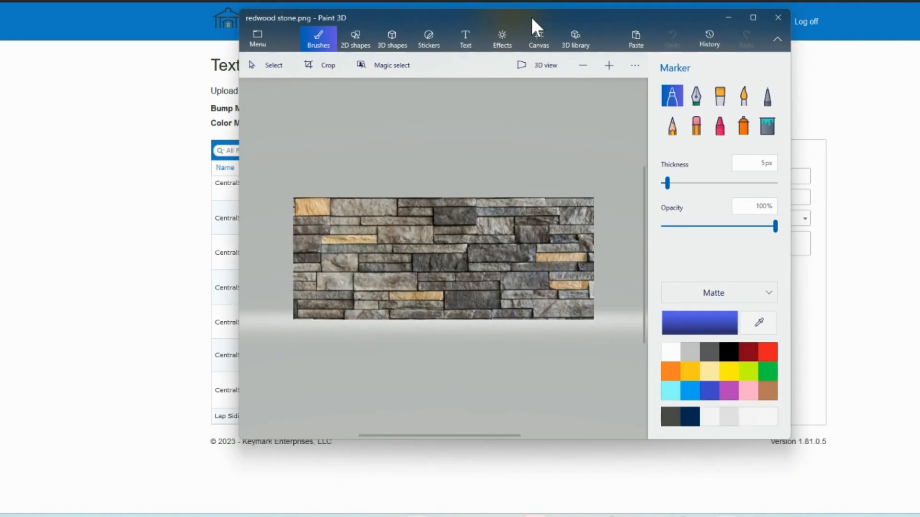
pyautogui.click(540, 48)
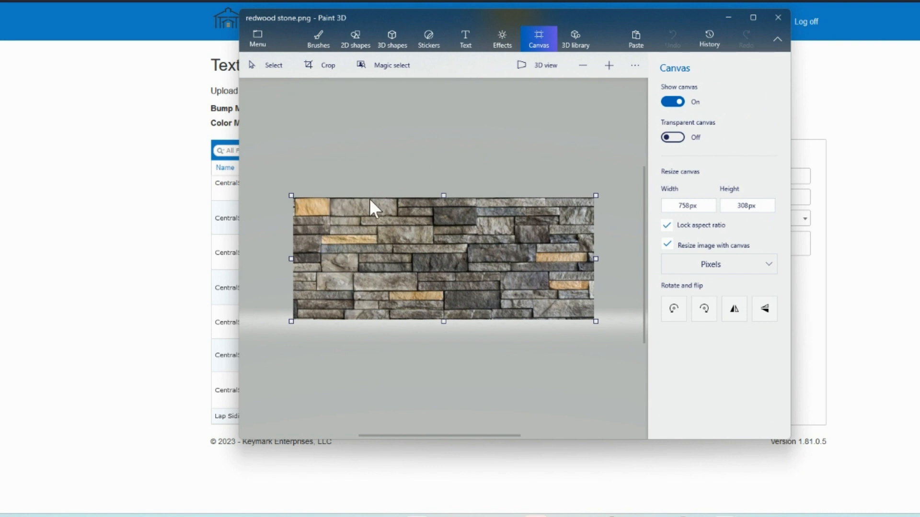
# Step: Crop the redwood stone image along its top, left and right edges to about 641 by 304 px
pyautogui.click(314, 62)
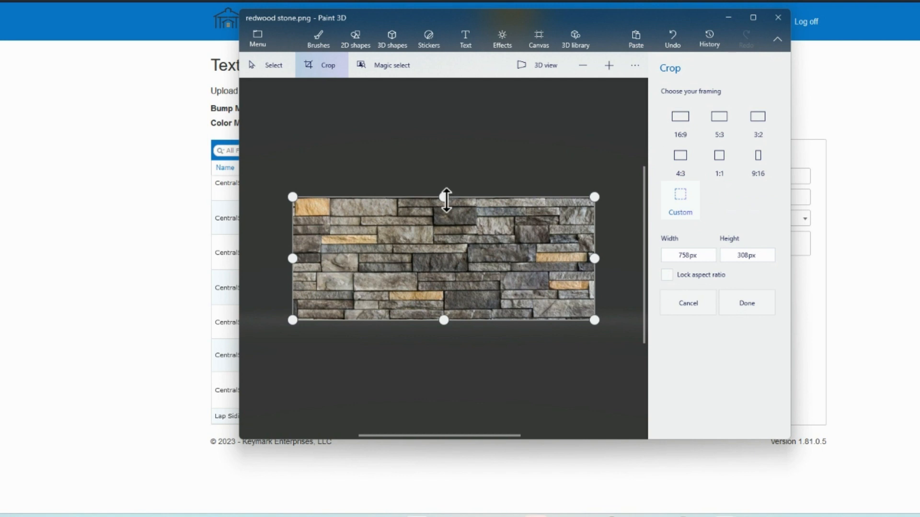
pyautogui.moveTo(445, 198); pyautogui.dragTo(445, 199)
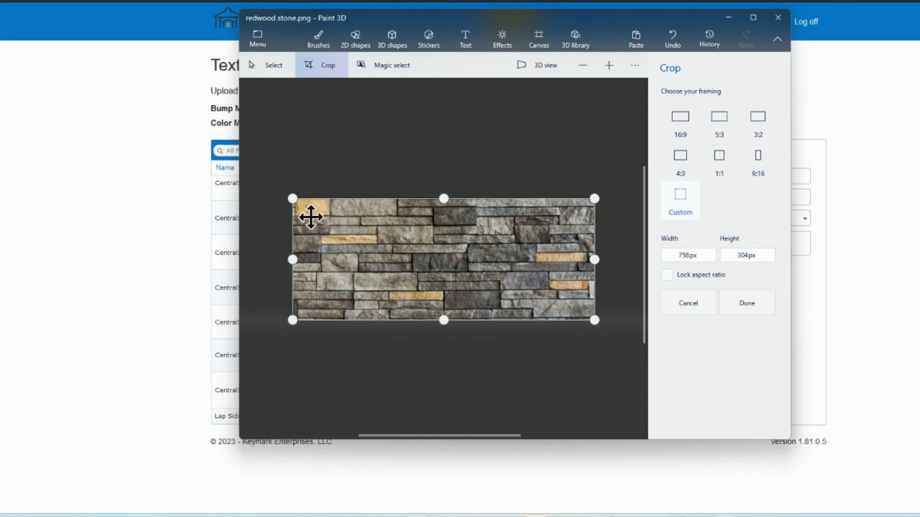
pyautogui.moveTo(292, 260); pyautogui.dragTo(333, 262)
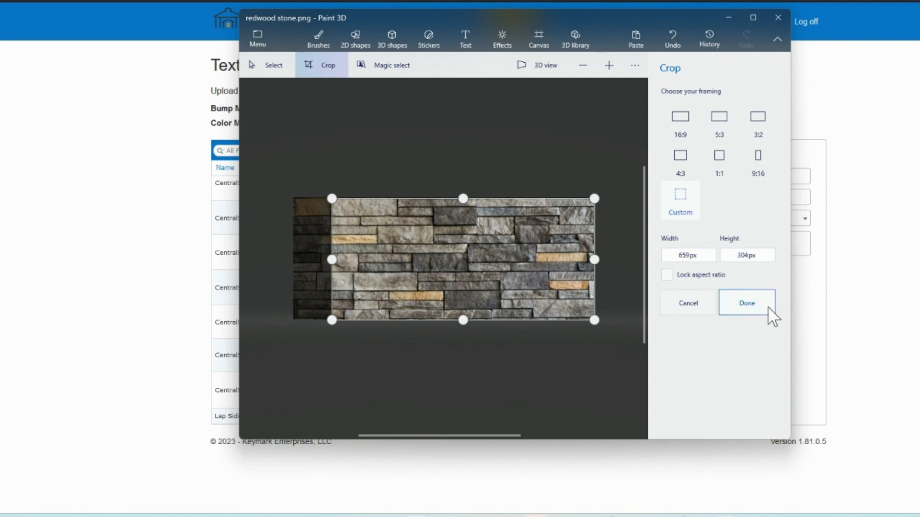
pyautogui.click(746, 304)
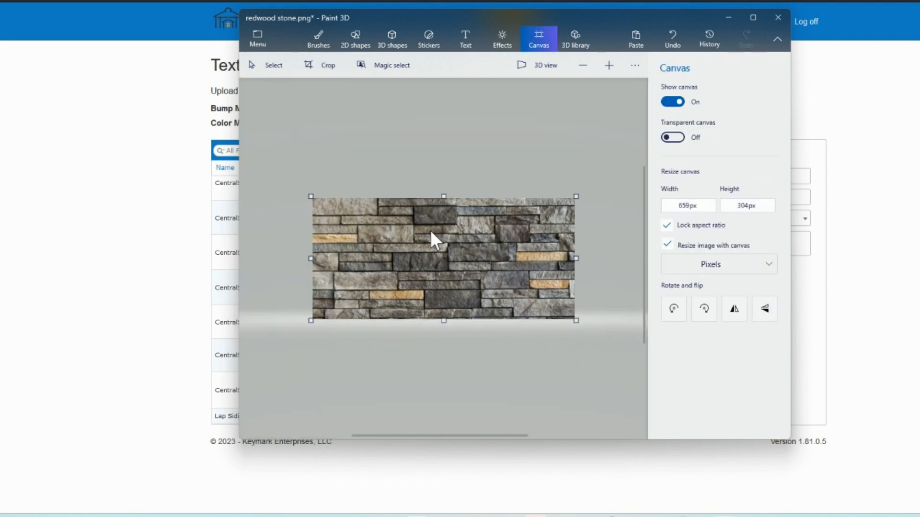
pyautogui.click(326, 67)
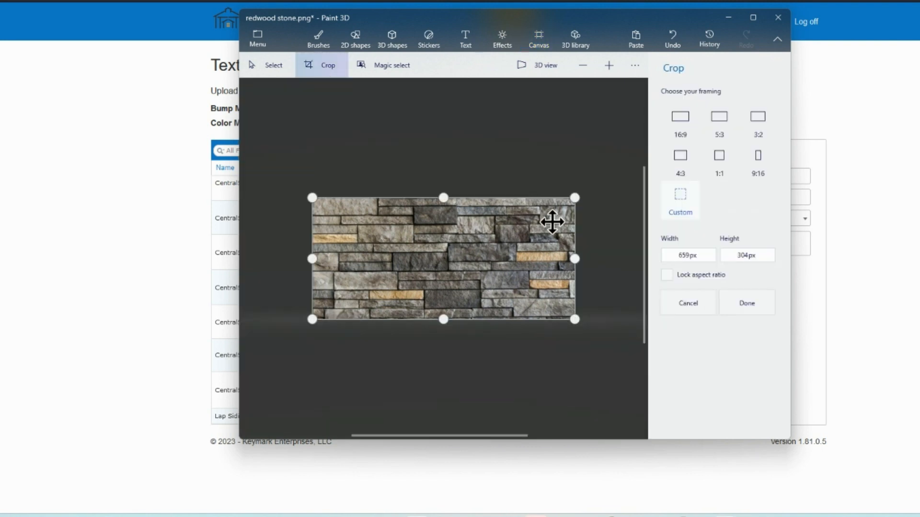
pyautogui.moveTo(574, 258); pyautogui.dragTo(567, 264)
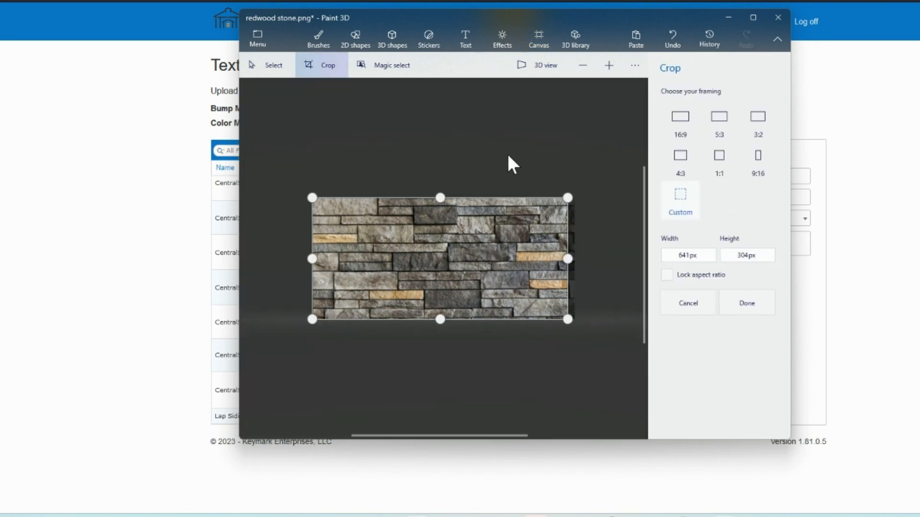
pyautogui.click(746, 306)
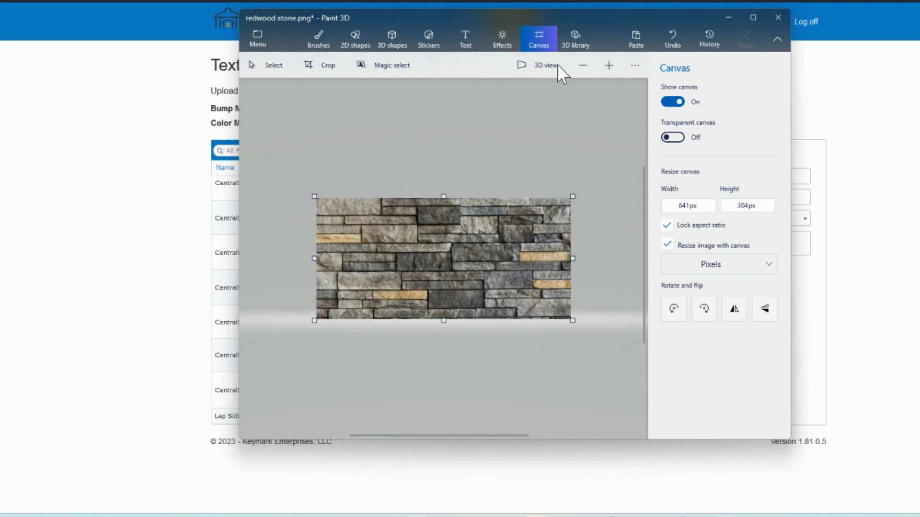
# Step: Resize the cropped stone image to a height of 1536 px, scaling the image with the canvas at a locked aspect ratio
pyautogui.moveTo(617, 14)
pyautogui.mouseDown()
pyautogui.moveTo(591, 105)
pyautogui.moveTo(442, 103)
pyautogui.moveTo(526, 116)
pyautogui.mouseUp()
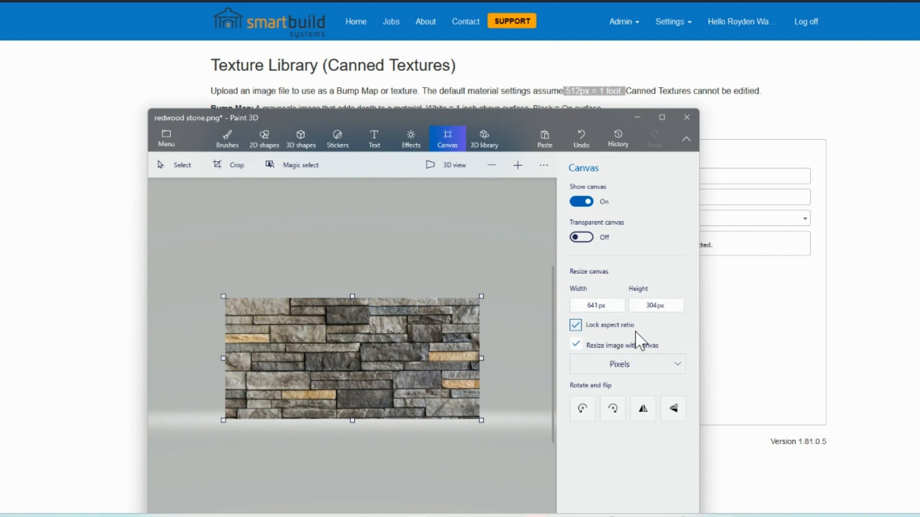
pyautogui.click(660, 305)
pyautogui.doubleClick(660, 305)
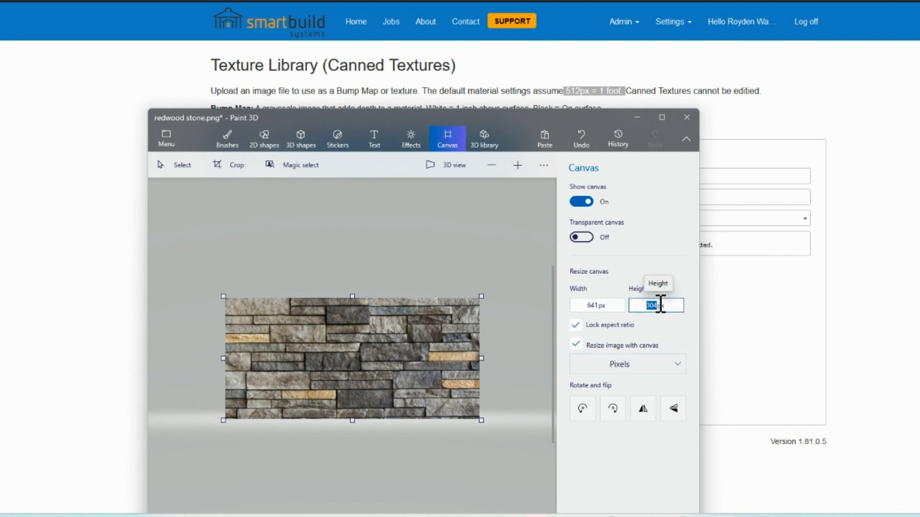
pyautogui.write('1536')
pyautogui.press('Return')
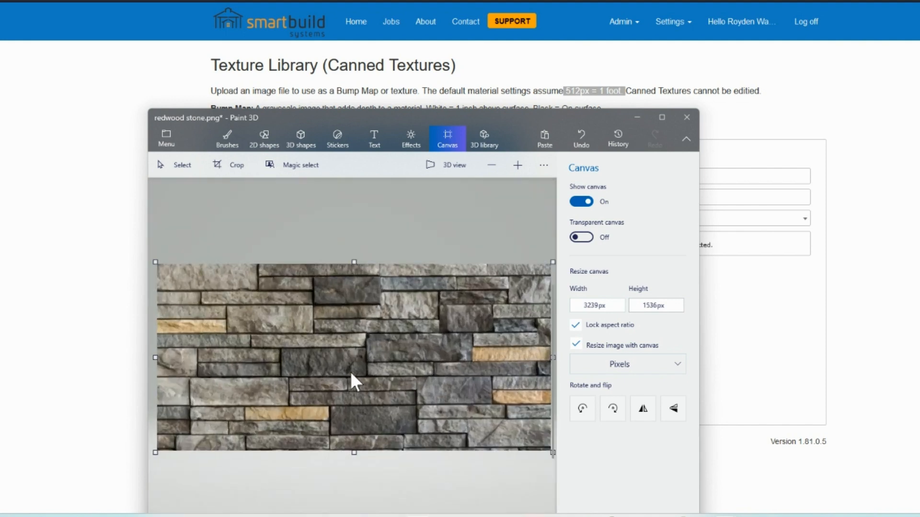
pyautogui.scroll(-3, 354, 382)
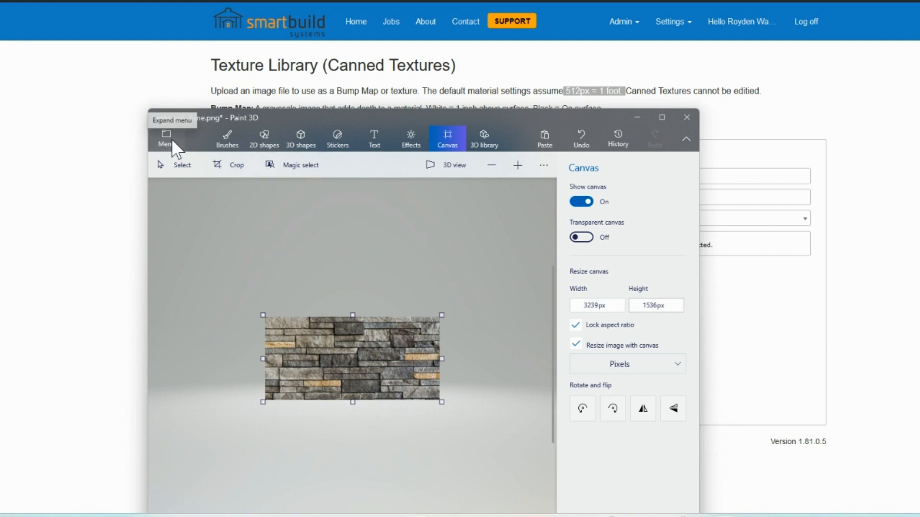
# Step: Save the resized redwood stone image and close Paint 3D
pyautogui.click(171, 139)
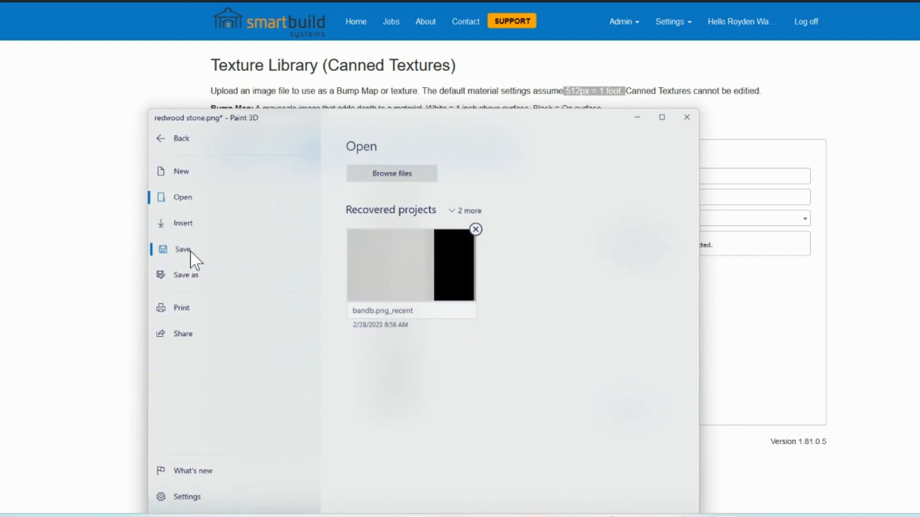
pyautogui.click(190, 250)
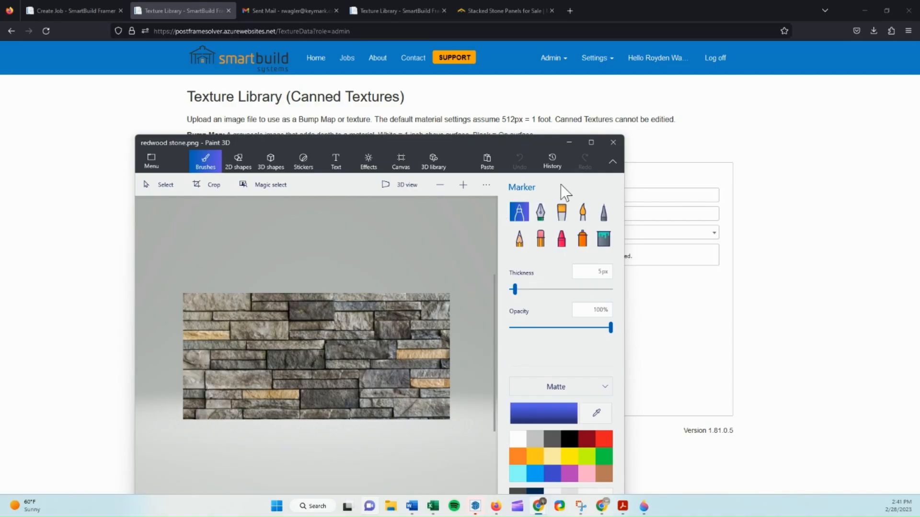
pyautogui.click(614, 142)
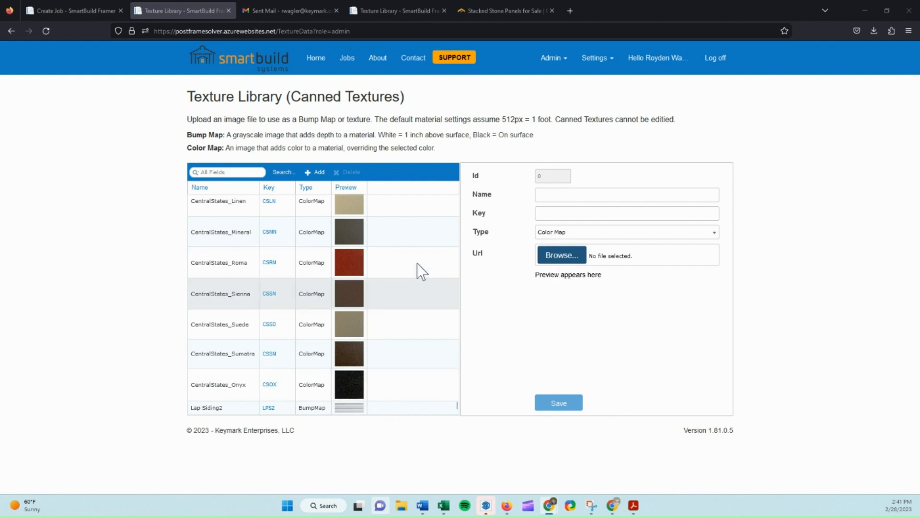
# Step: Upload redwood stone.jpg from the Downloads folder as the new texture's image
pyautogui.click(556, 259)
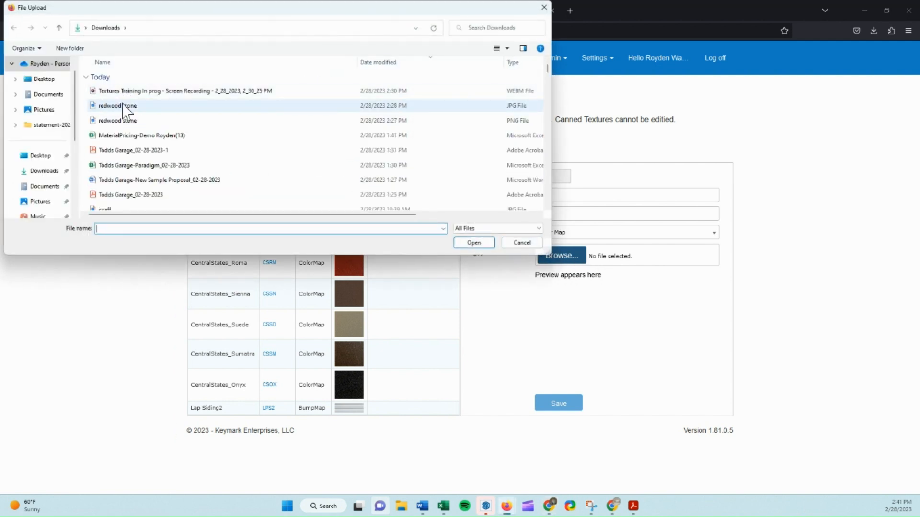
pyautogui.click(123, 105)
pyautogui.click(484, 243)
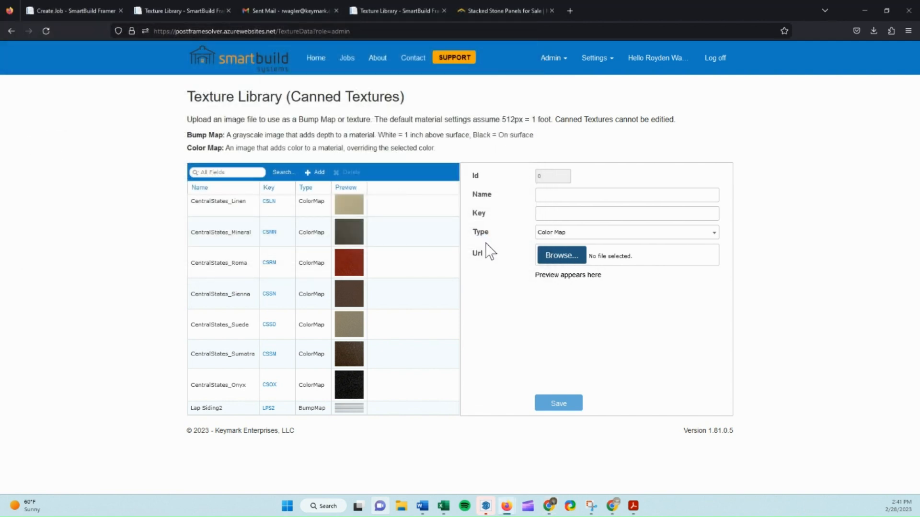
# Step: Name the new texture Affinity Stone Redwood, give it the key ASRW, and save it
pyautogui.click(560, 194)
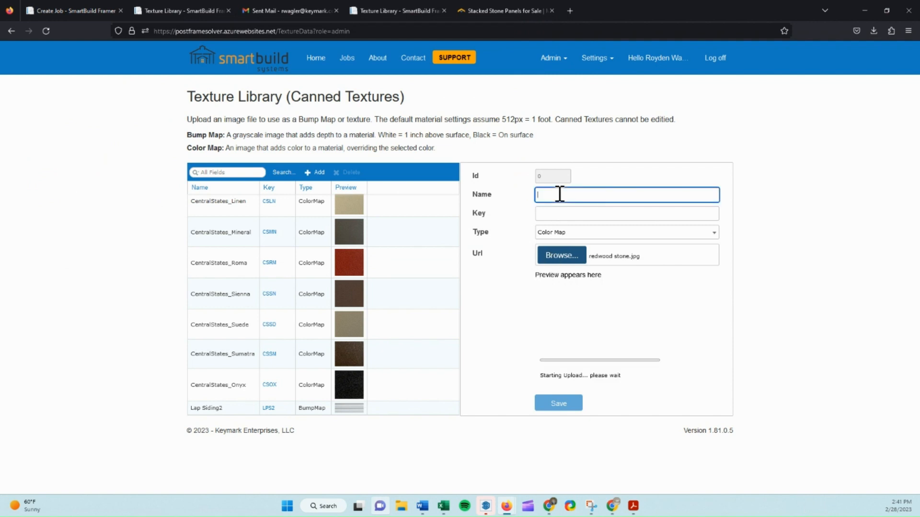
pyautogui.write('Affin')
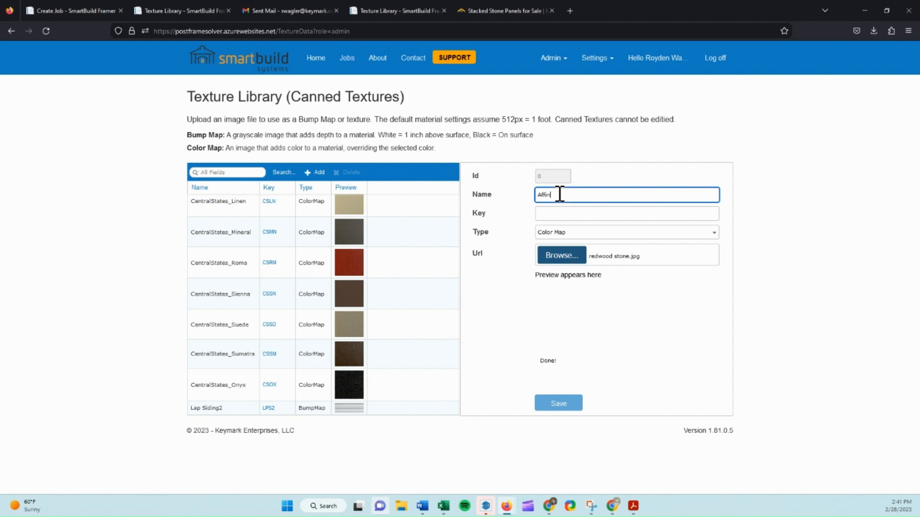
pyautogui.write('ity Stone Redwood')
pyautogui.click(570, 213)
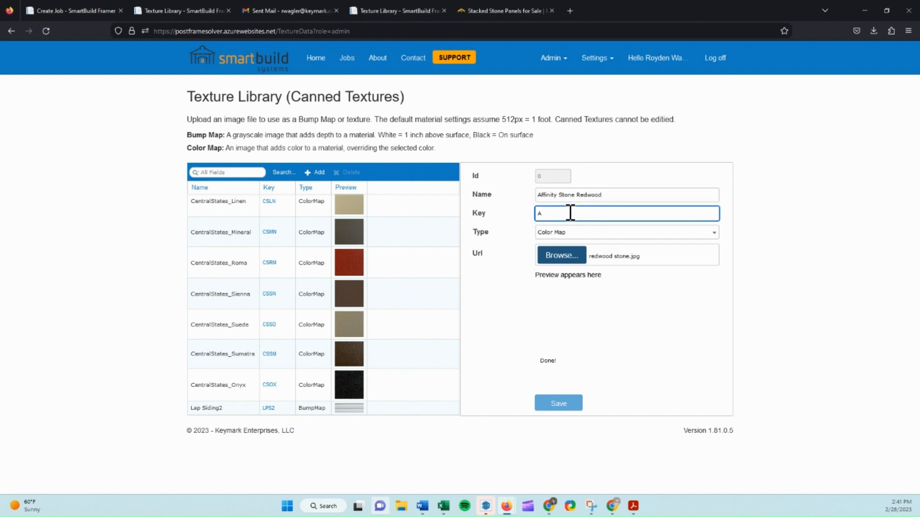
pyautogui.write('ASRW')
pyautogui.click(573, 197)
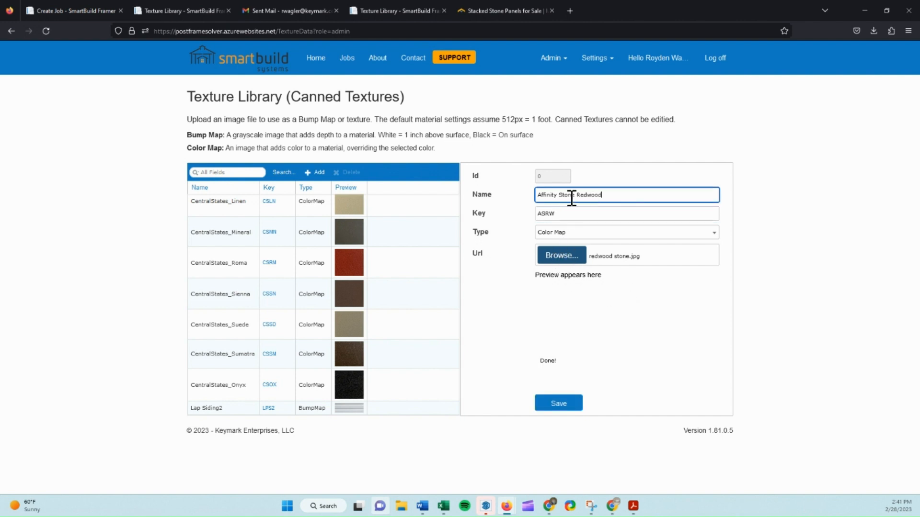
pyautogui.doubleClick(559, 214)
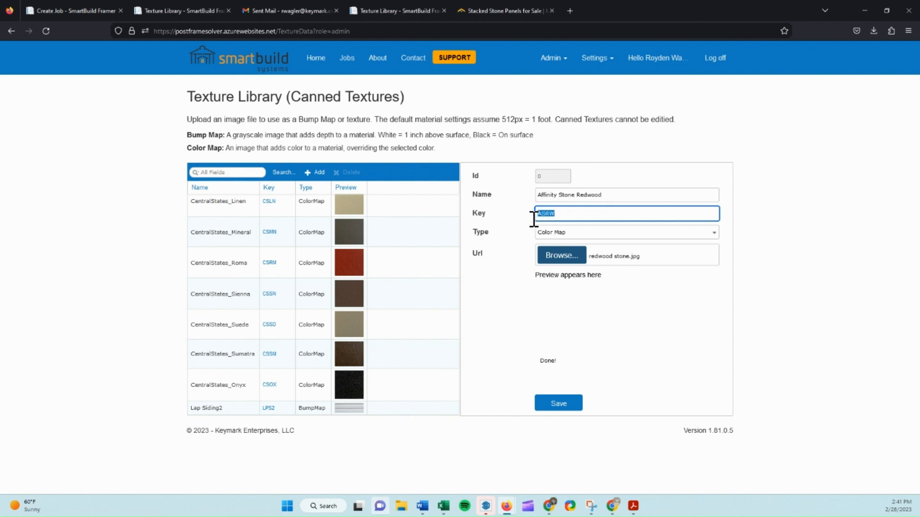
pyautogui.click(556, 407)
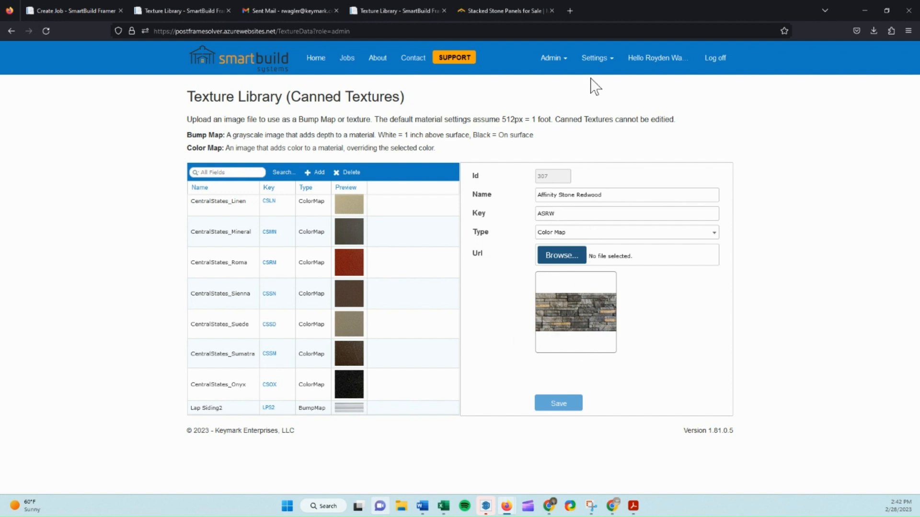
# Step: Add a new color in the Setup Wizard named Affinity Redwood with the color code ASRW
pyautogui.click(594, 59)
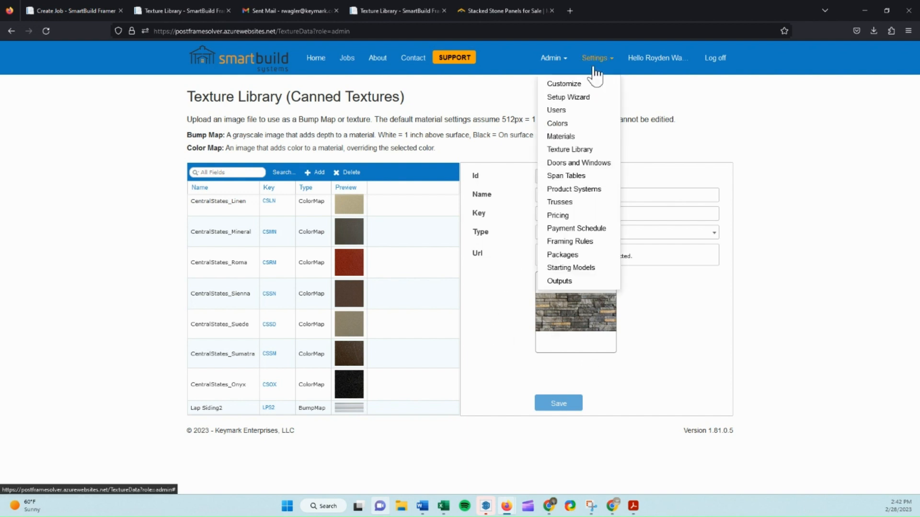
pyautogui.click(580, 97)
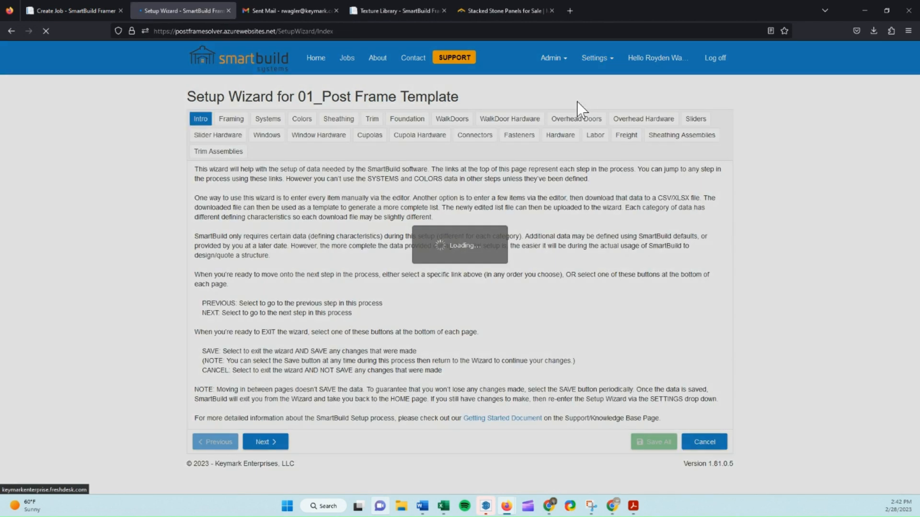
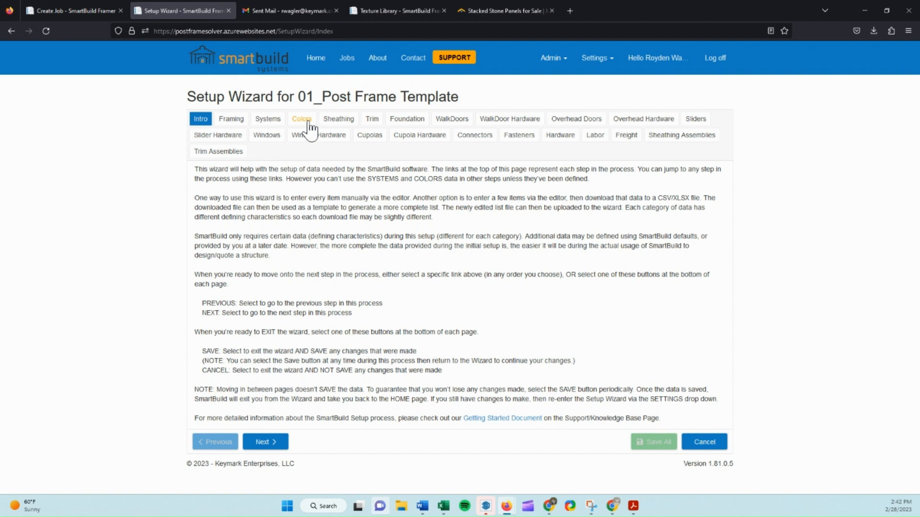
pyautogui.click(301, 119)
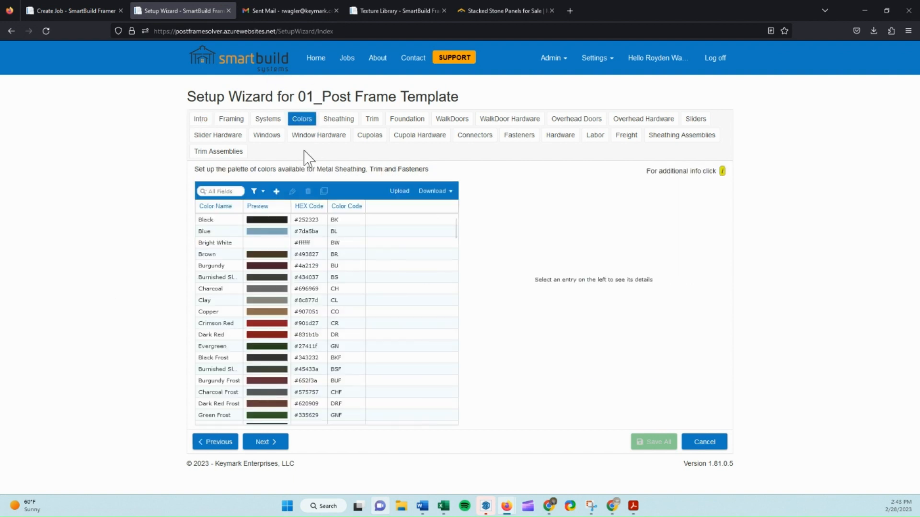
pyautogui.click(277, 191)
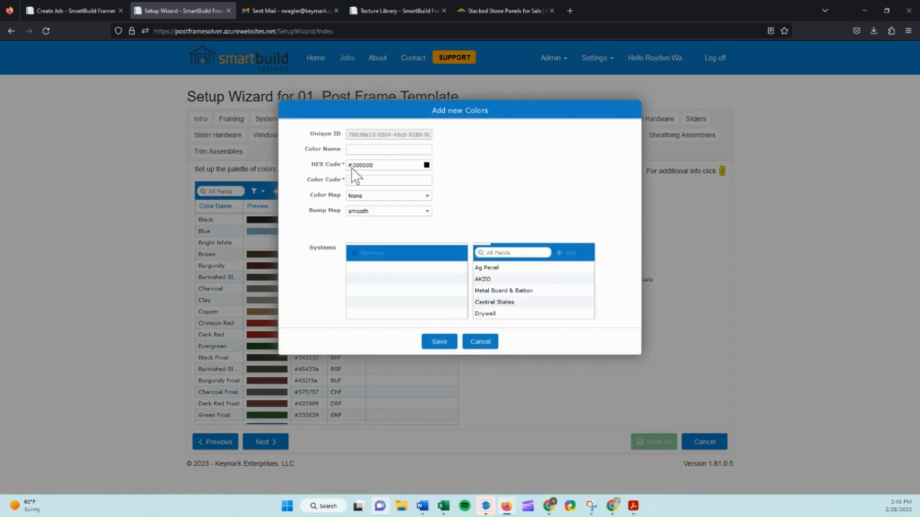
pyautogui.click(353, 149)
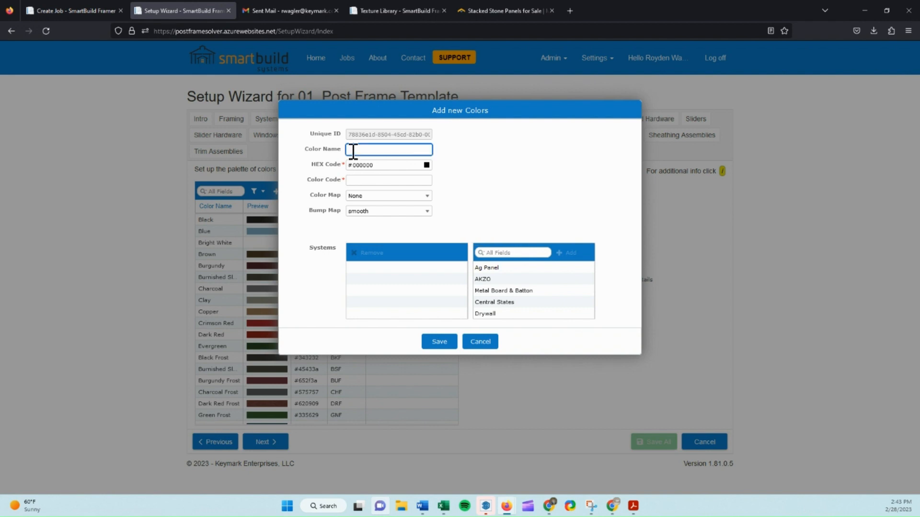
pyautogui.write('Affinity Redwood')
pyautogui.click(371, 180)
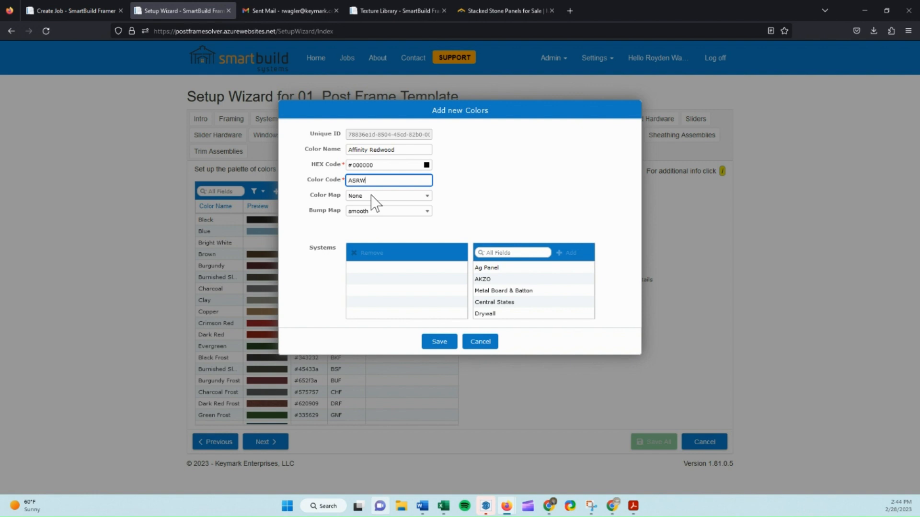
# Step: Set the new color's Color Map to Affinity Stone Redwood
pyautogui.click(371, 196)
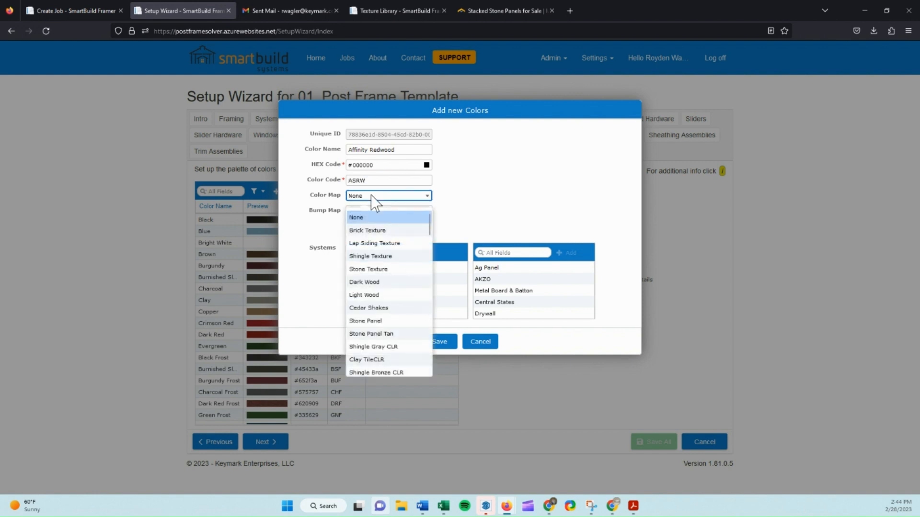
pyautogui.scroll(-5, 385, 303)
pyautogui.scroll(-5, 386, 306)
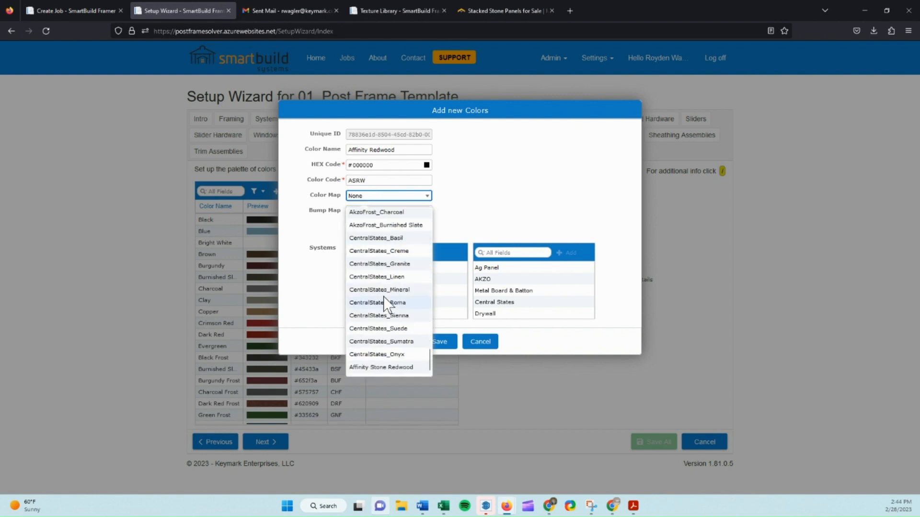
pyautogui.click(397, 368)
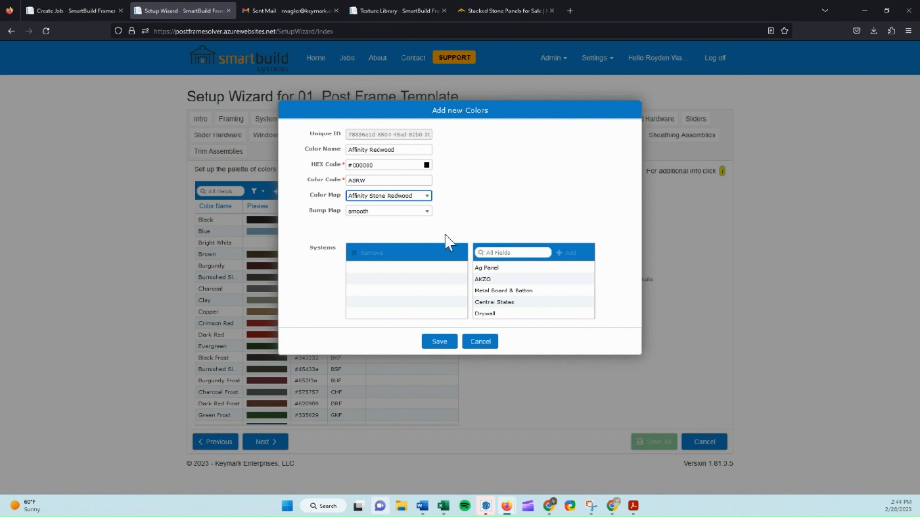
# Step: Assign the Stone system to the Affinity Redwood color
pyautogui.scroll(-2, 501, 287)
pyautogui.scroll(-3, 497, 290)
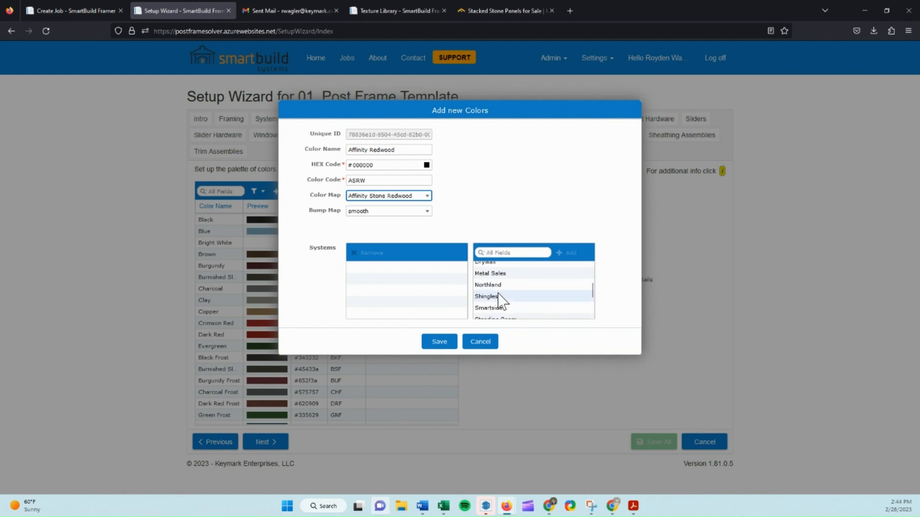
pyautogui.click(490, 280)
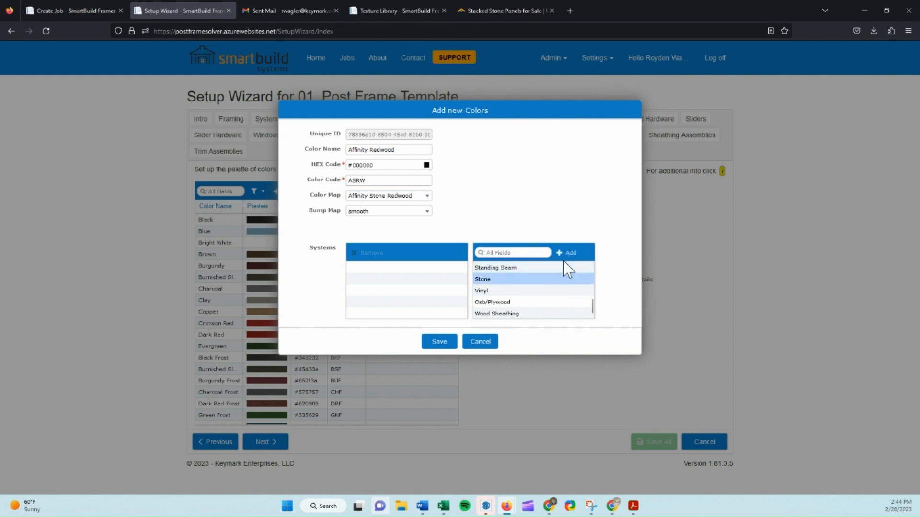
pyautogui.click(567, 253)
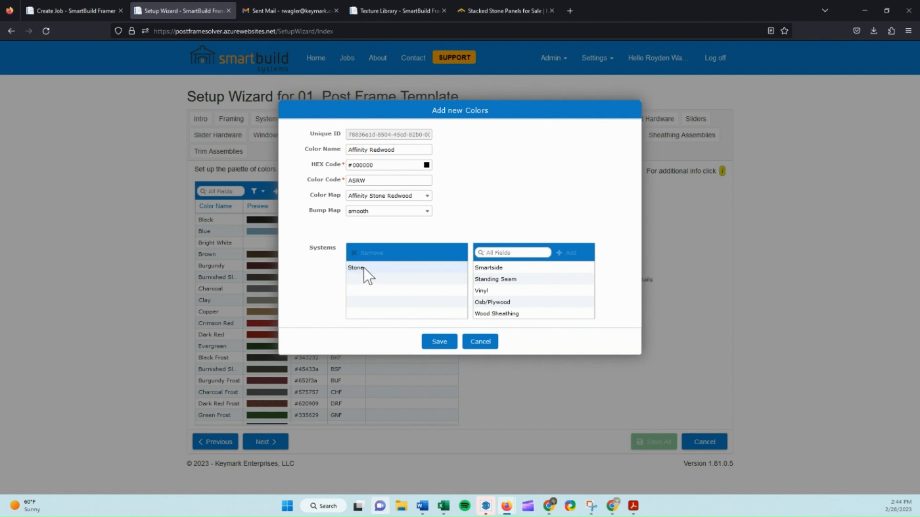
# Step: Save the Affinity Redwood color and open the Stone sheathing material for editing
pyautogui.click(439, 342)
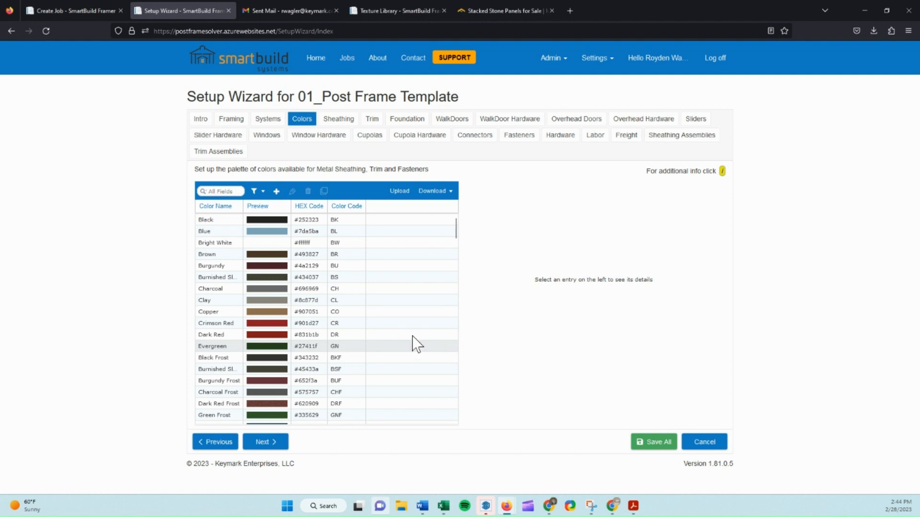
pyautogui.scroll(-5, 358, 325)
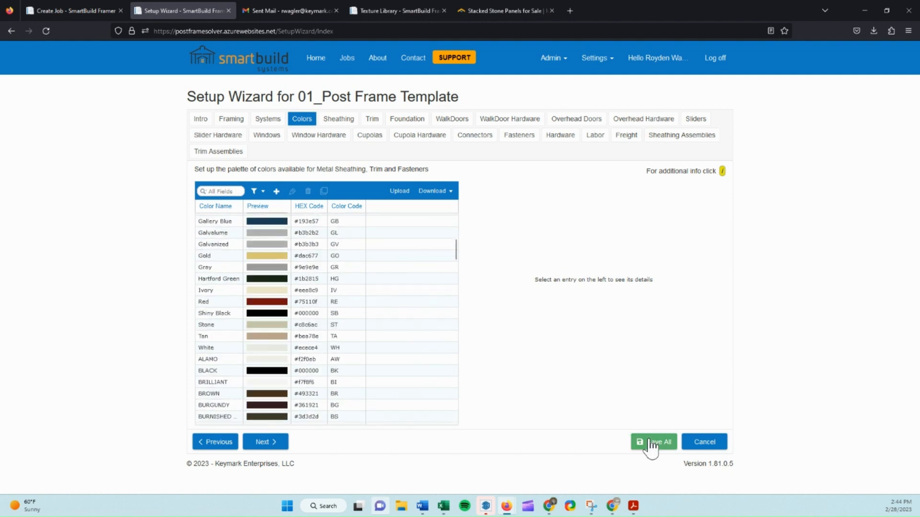
pyautogui.click(338, 120)
pyautogui.scroll(-10, 322, 301)
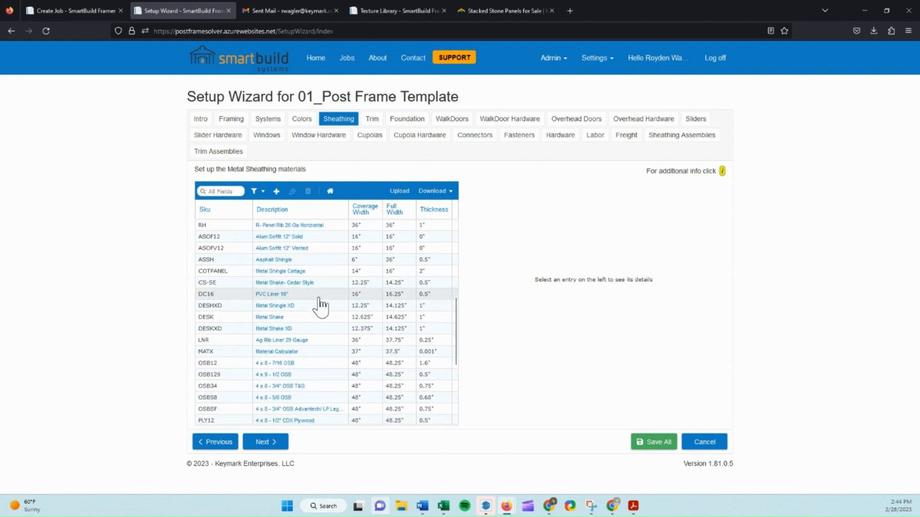
pyautogui.scroll(-1, 320, 304)
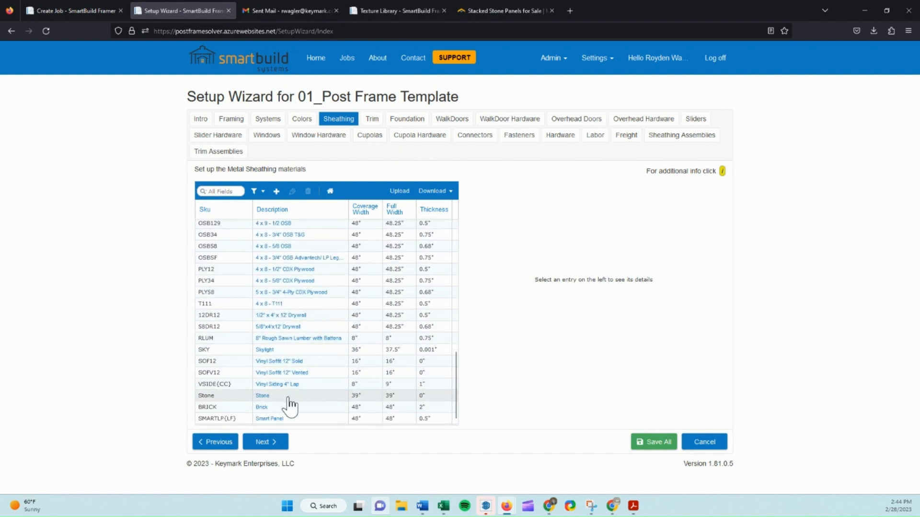
pyautogui.doubleClick(276, 398)
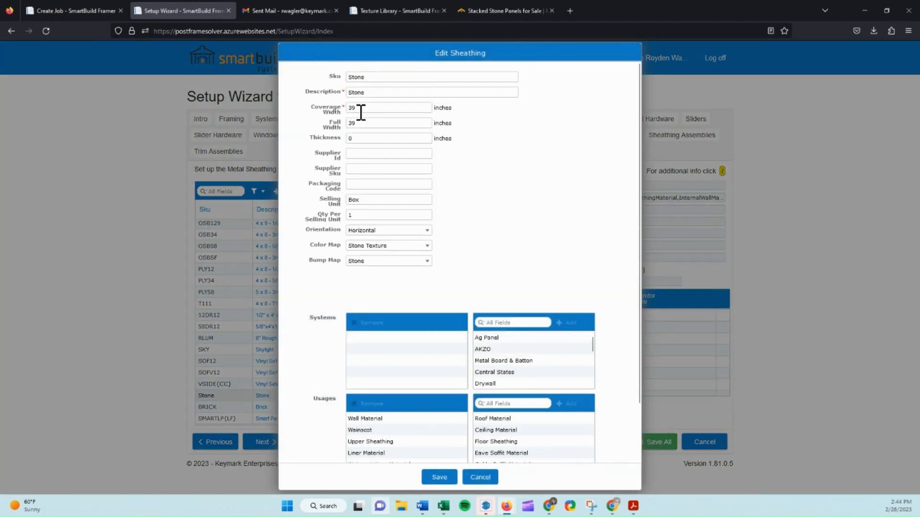
# Step: Examine the Stone sheathing's coverage width, full width and part length
pyautogui.doubleClick(359, 109)
pyautogui.doubleClick(348, 123)
pyautogui.scroll(-3, 397, 288)
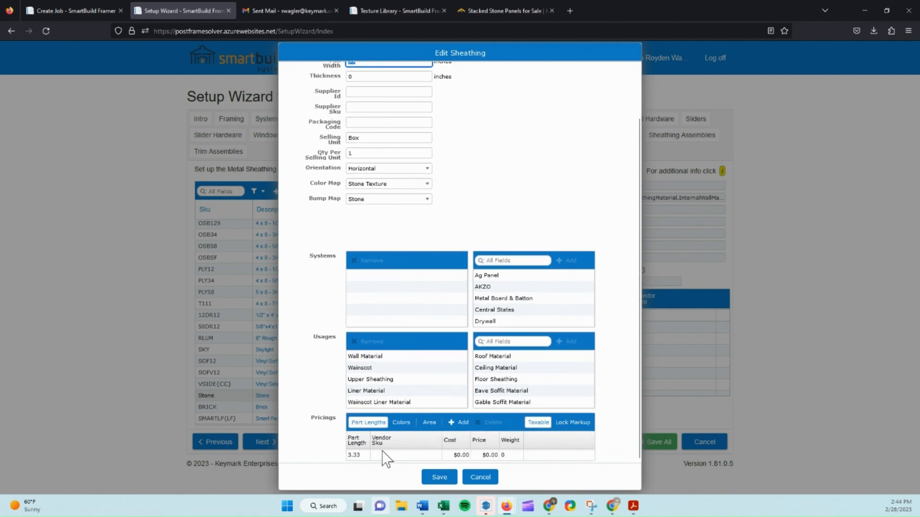
pyautogui.scroll(3, 432, 153)
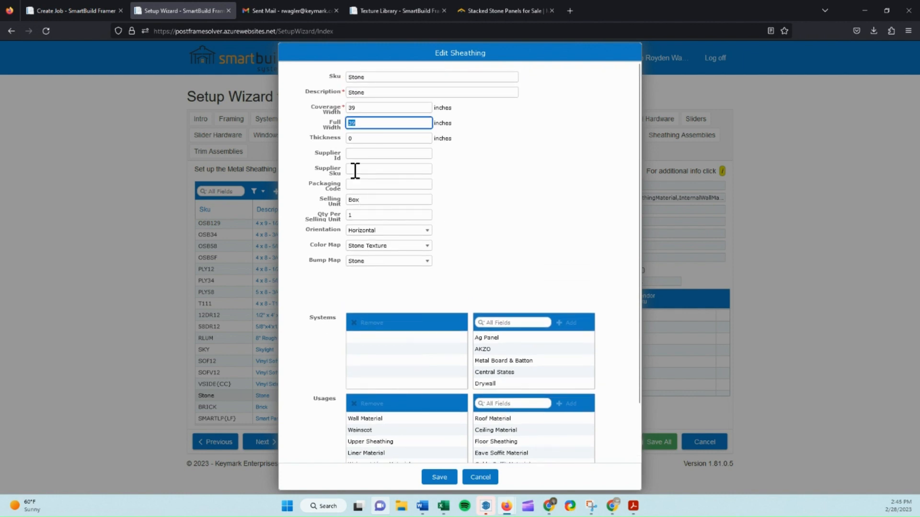
pyautogui.scroll(-3, 371, 302)
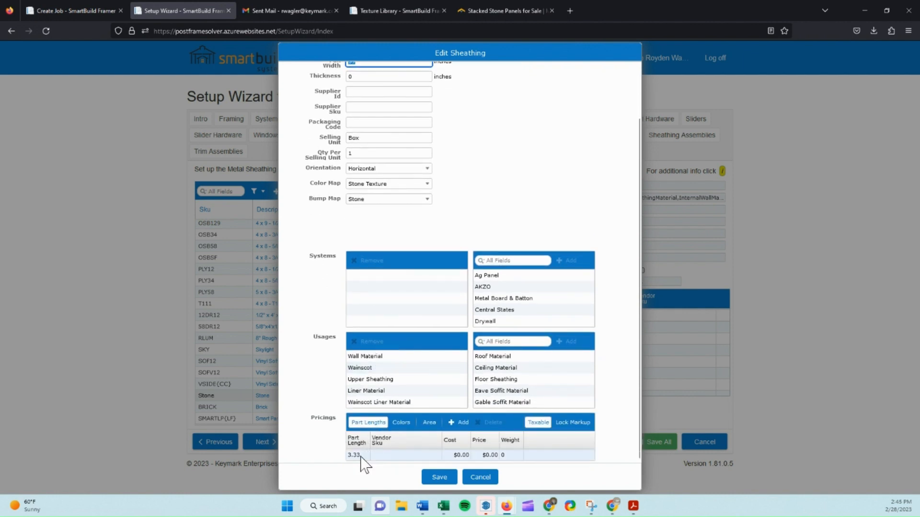
pyautogui.scroll(3, 374, 230)
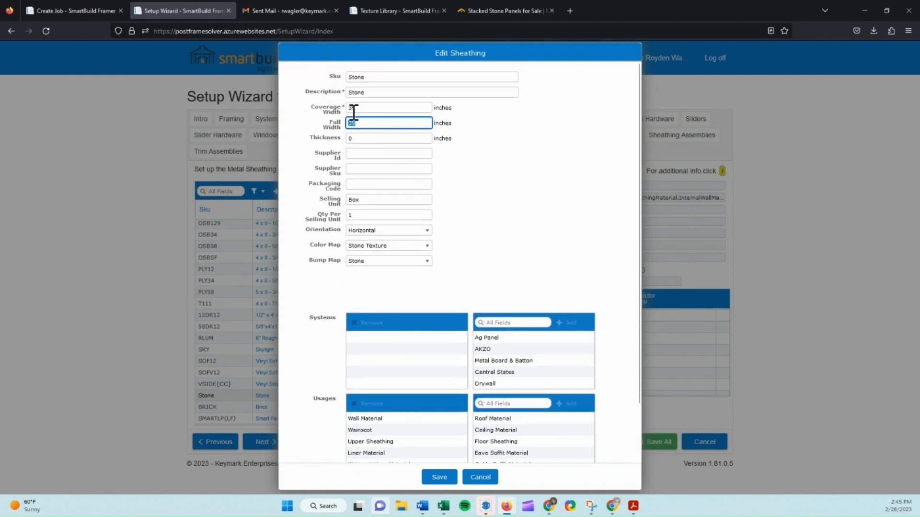
pyautogui.scroll(-3, 366, 180)
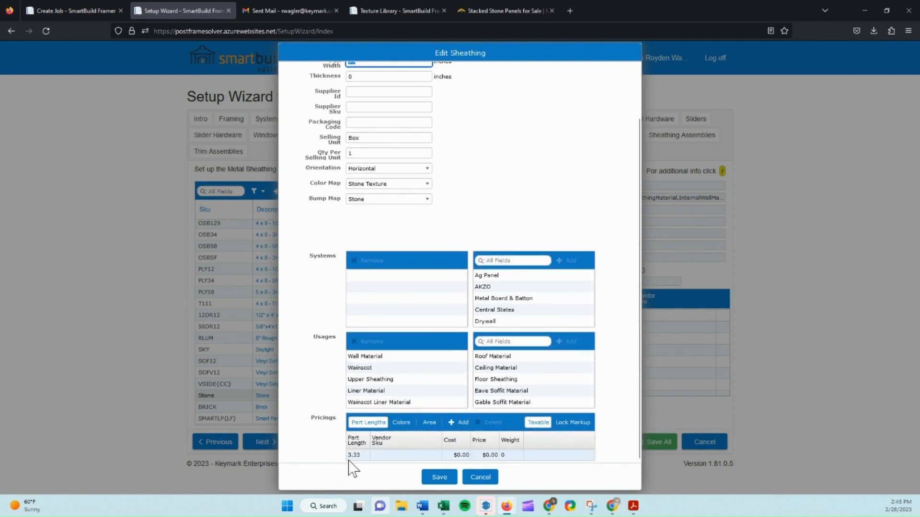
pyautogui.scroll(3, 359, 191)
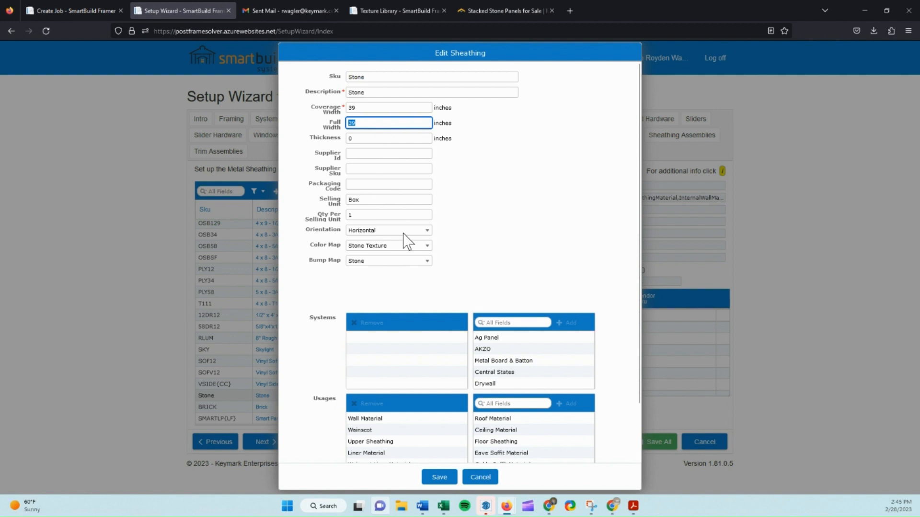
# Step: Assign the Stone system to the Stone sheathing material
pyautogui.scroll(-2, 421, 201)
pyautogui.scroll(-2, 494, 300)
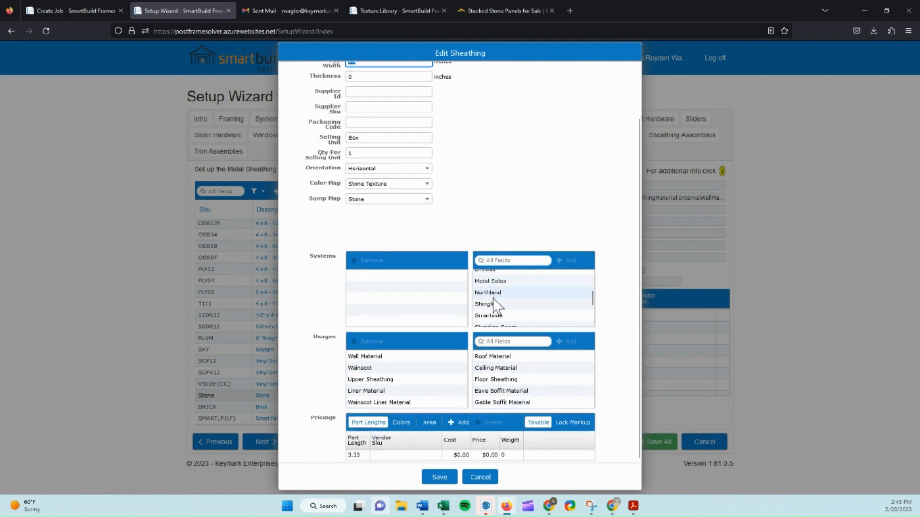
pyautogui.scroll(-2, 493, 300)
pyautogui.click(490, 288)
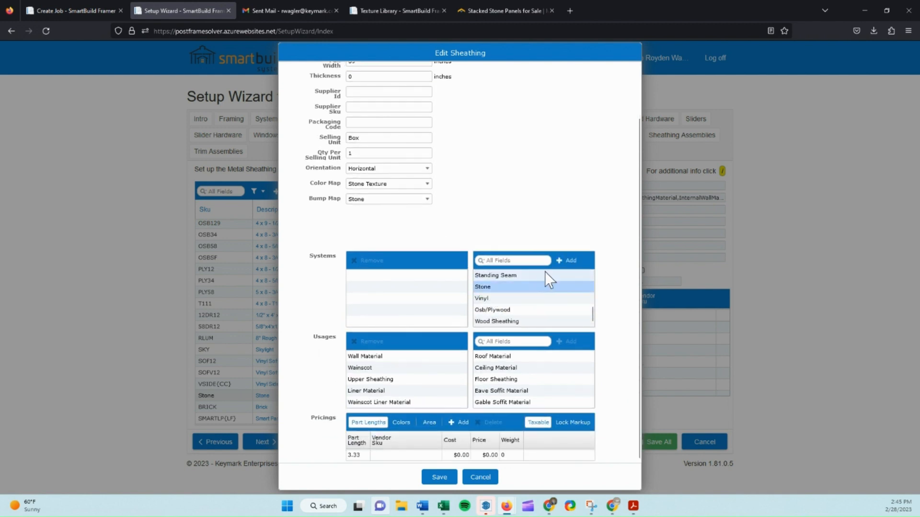
pyautogui.click(568, 260)
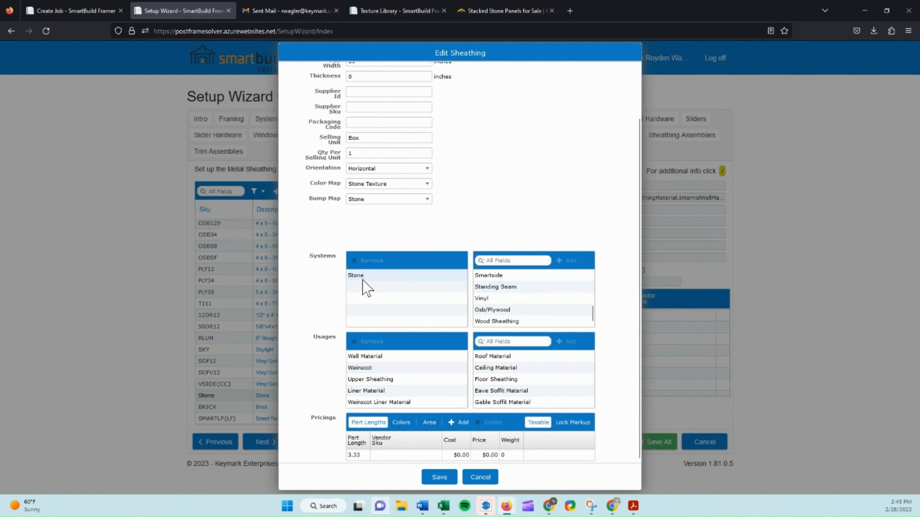
# Step: Enable pricing by color for the Stone sheathing and enter color ASRW for the 3.33 part length
pyautogui.scroll(2, 396, 123)
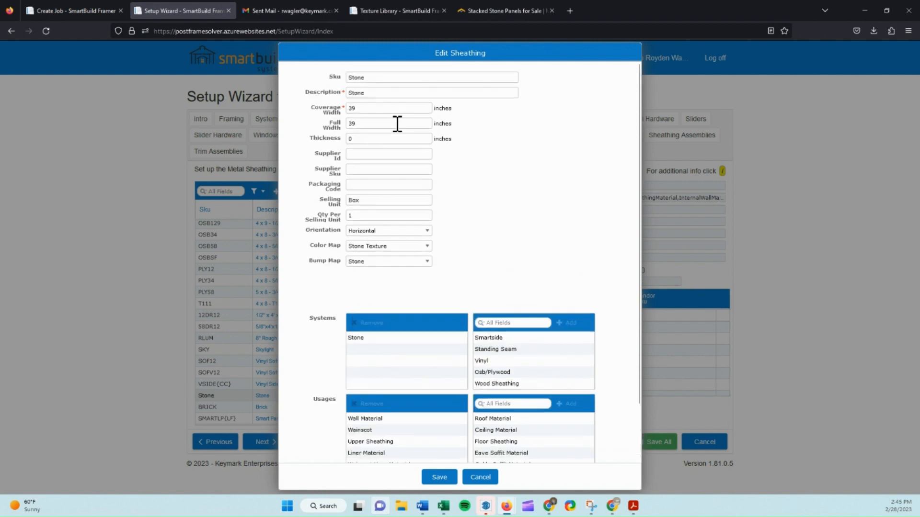
pyautogui.scroll(-2, 381, 263)
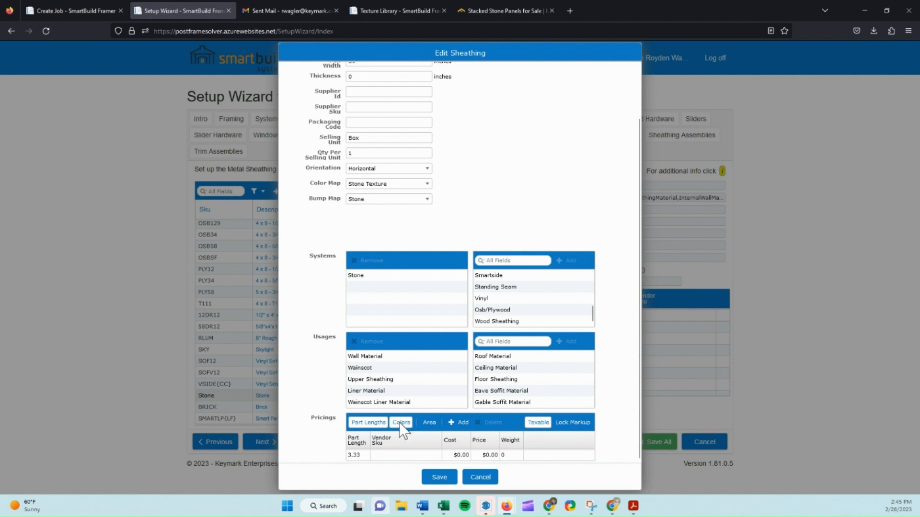
pyautogui.click(402, 423)
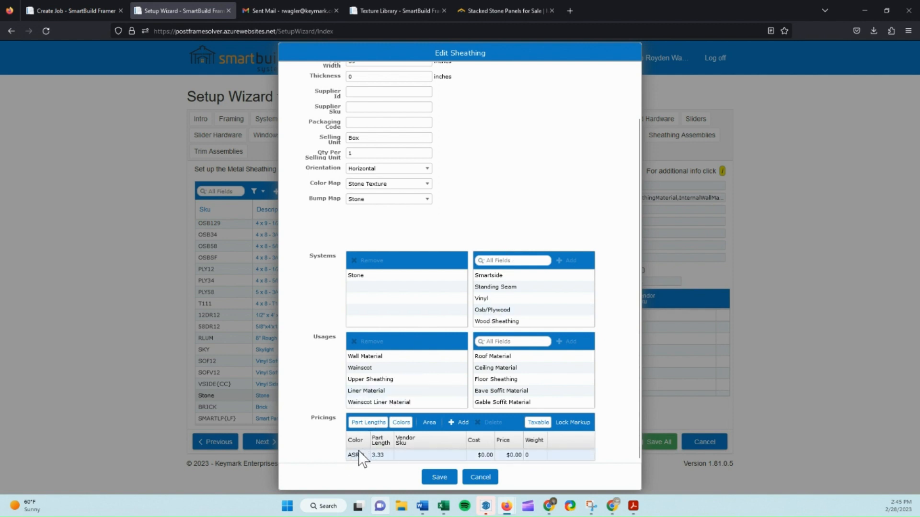
# Step: Set the cost and price of the ASRW row to 130 and save all Setup Wizard changes
pyautogui.click(485, 455)
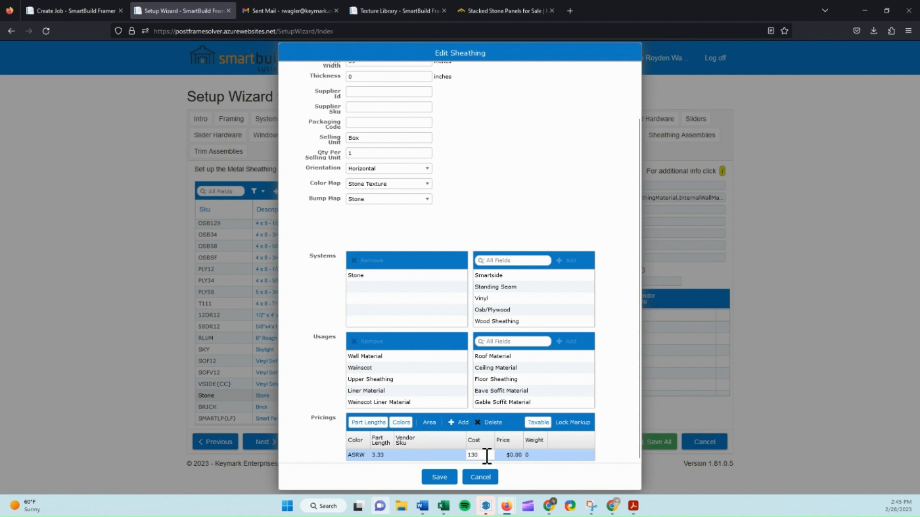
pyautogui.press('Tab')
pyautogui.write('1')
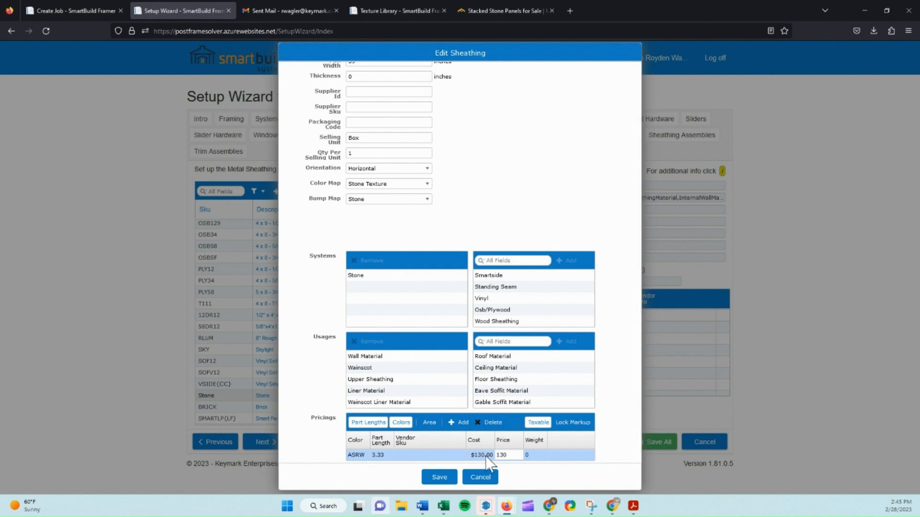
pyautogui.write('30')
pyautogui.click(564, 481)
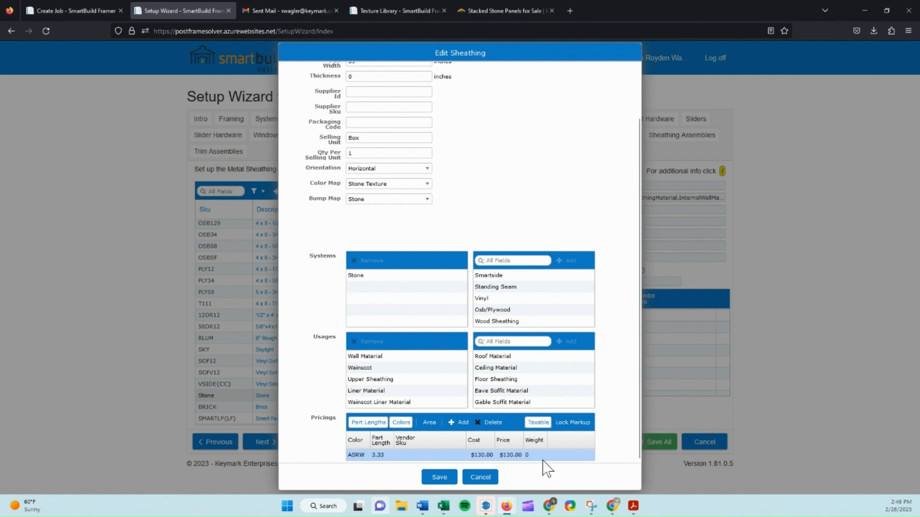
pyautogui.click(439, 477)
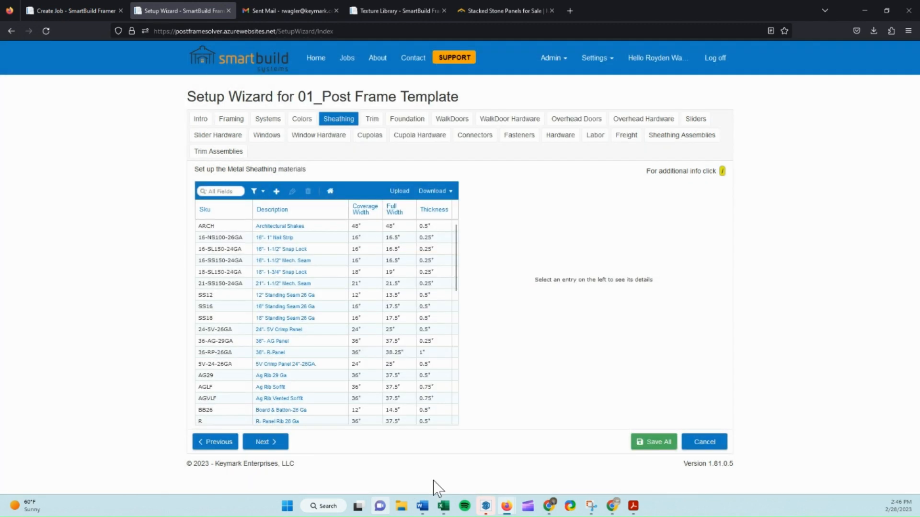
pyautogui.click(637, 443)
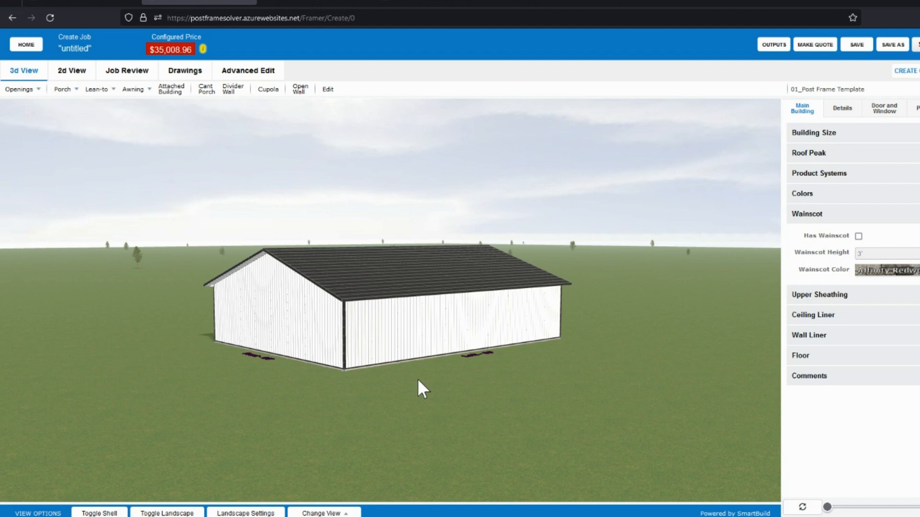
# Step: Turn on wainscot for the main building in the Create Job model
pyautogui.scroll(2, 427, 377)
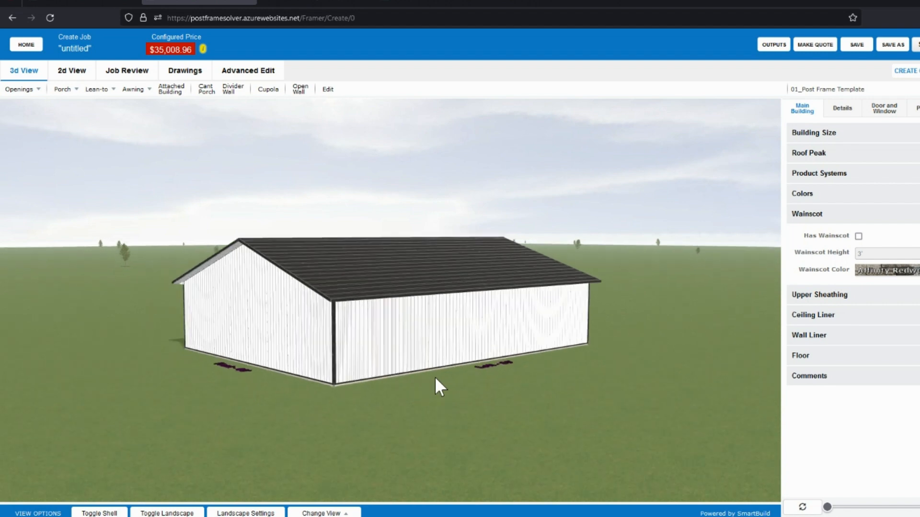
pyautogui.click(859, 236)
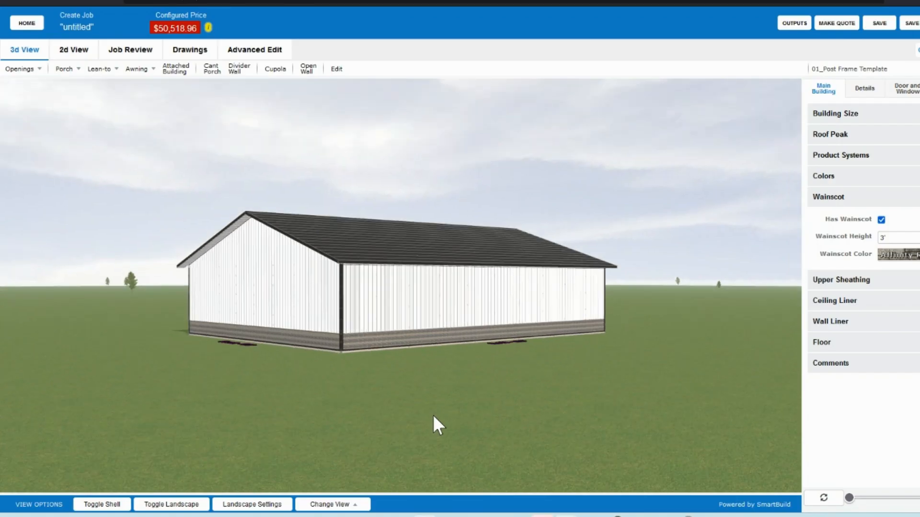
# Step: Examine the stone texture on the building's wainscot up close in the 3D view
pyautogui.scroll(3, 421, 426)
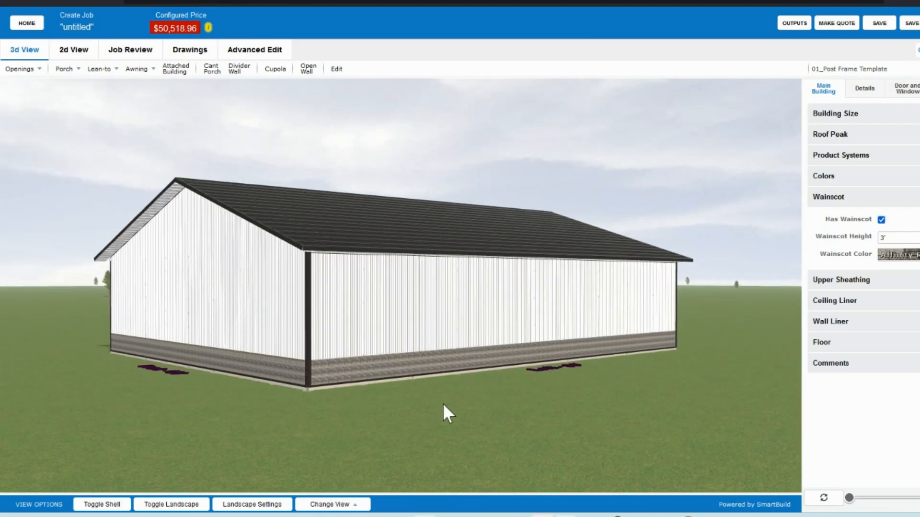
pyautogui.scroll(5, 438, 400)
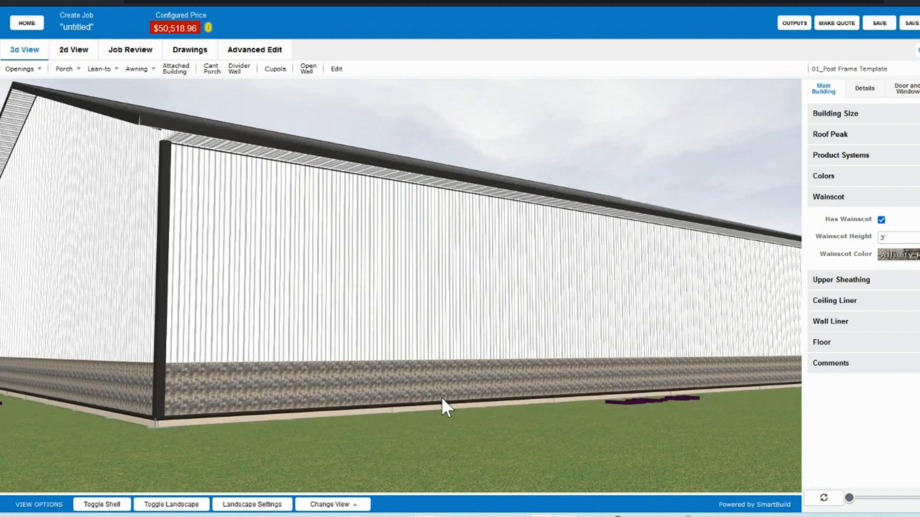
pyautogui.scroll(3, 469, 414)
pyautogui.scroll(5, 484, 423)
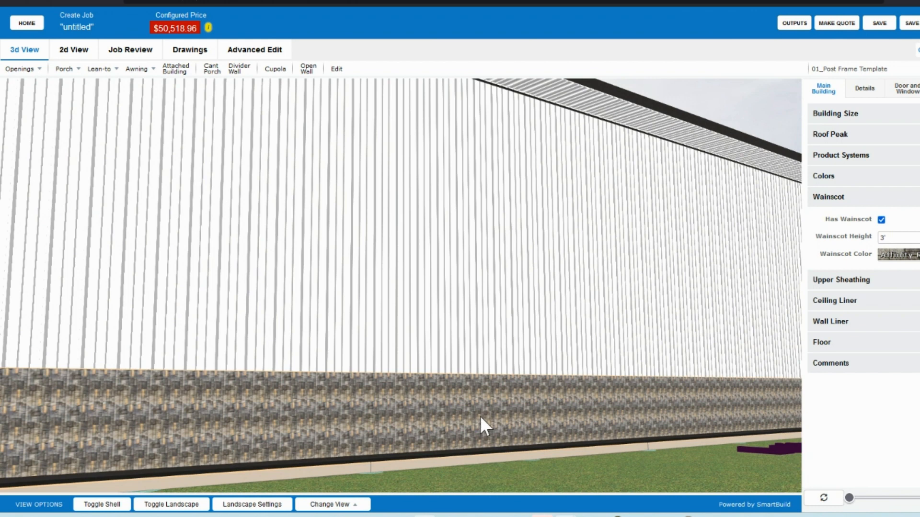
pyautogui.scroll(3, 481, 415)
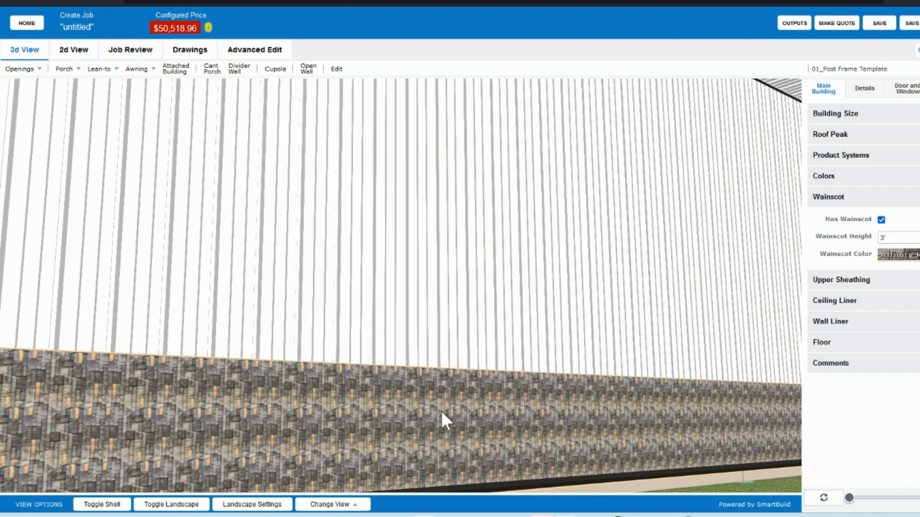
pyautogui.scroll(-3, 436, 451)
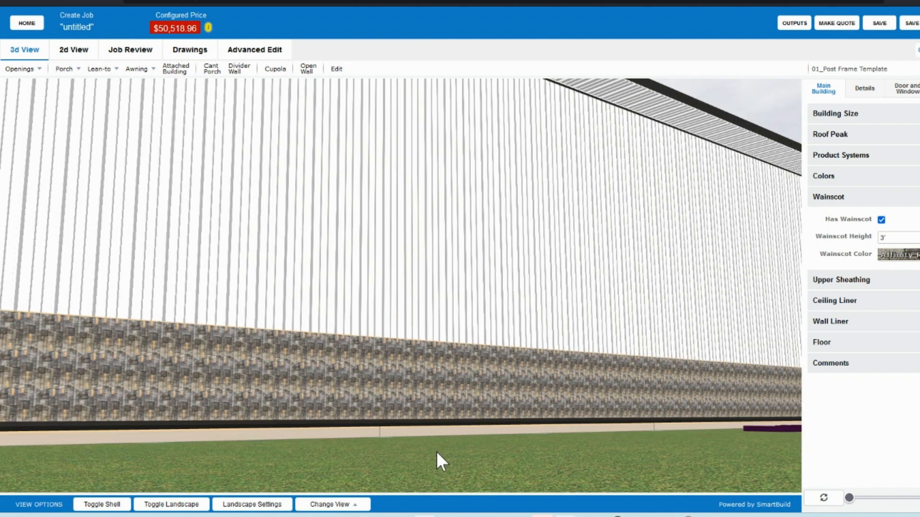
pyautogui.moveTo(462, 378)
pyautogui.mouseDown()
pyautogui.moveTo(467, 354)
pyautogui.moveTo(474, 367)
pyautogui.mouseUp()
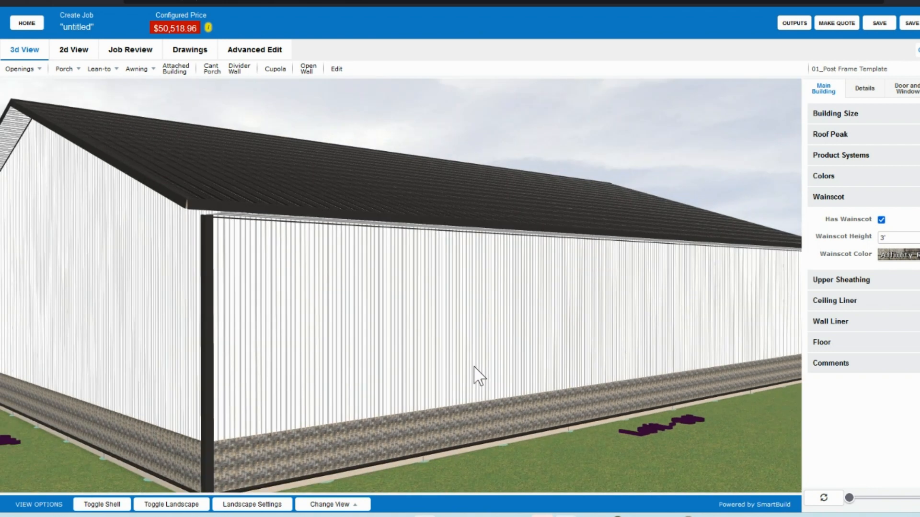
pyautogui.scroll(-2, 474, 368)
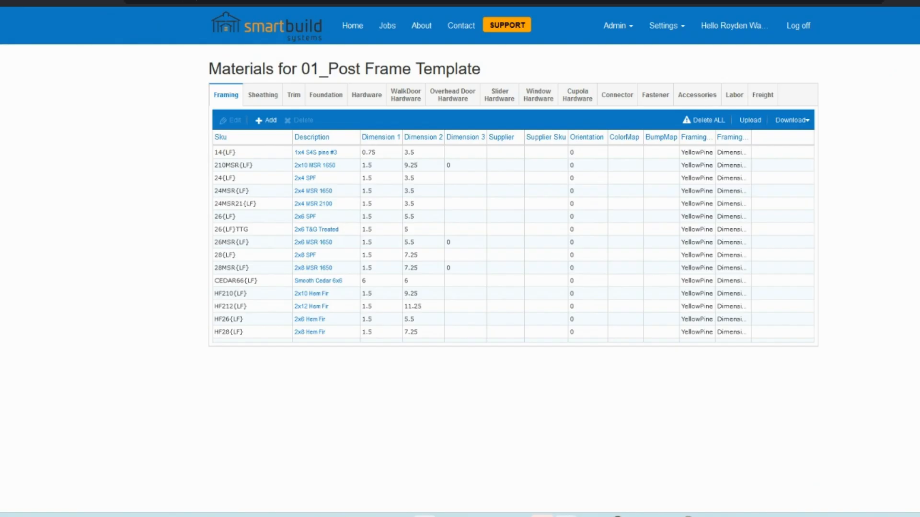
# Step: Open the Stone sheathing material of the post frame template for editing
pyautogui.click(250, 105)
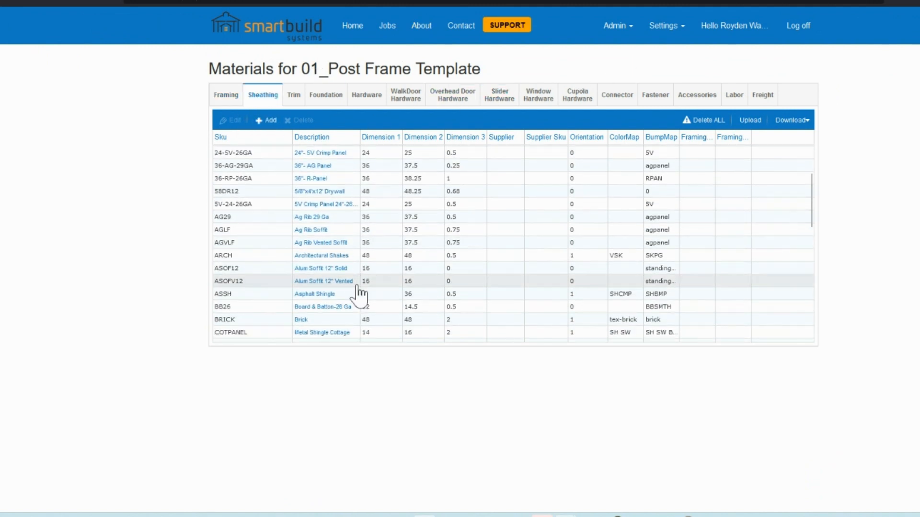
pyautogui.scroll(-4, 349, 311)
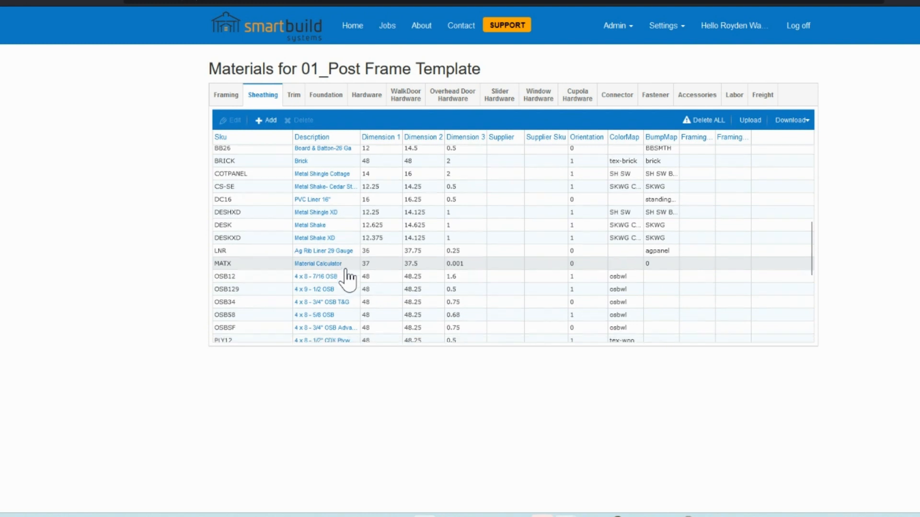
pyautogui.scroll(-5, 350, 278)
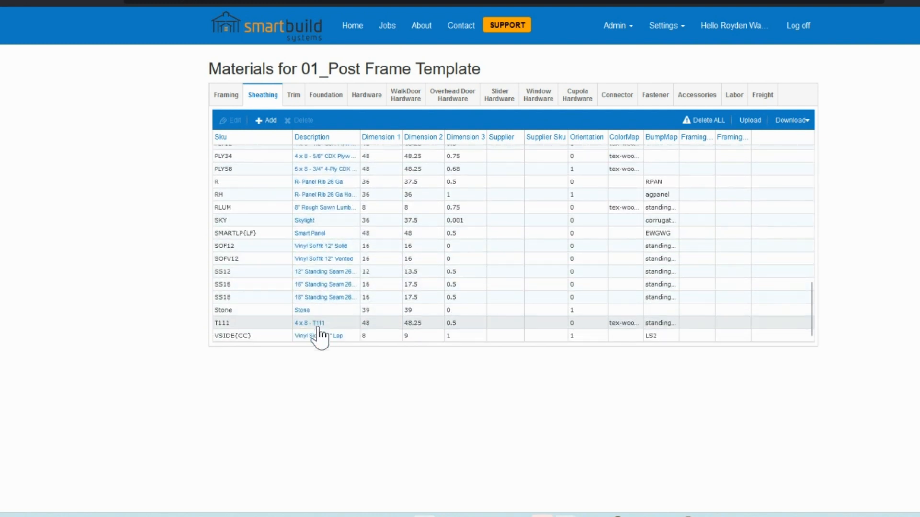
pyautogui.click(317, 315)
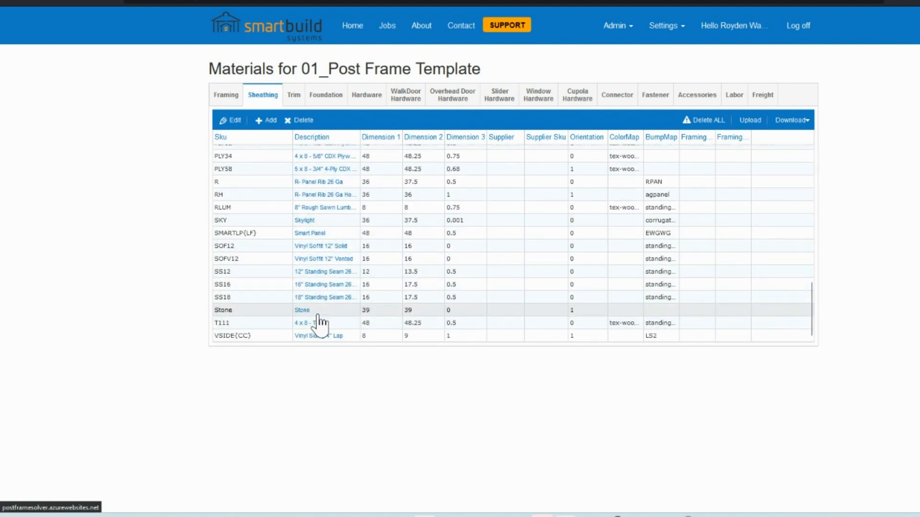
pyautogui.click(317, 315)
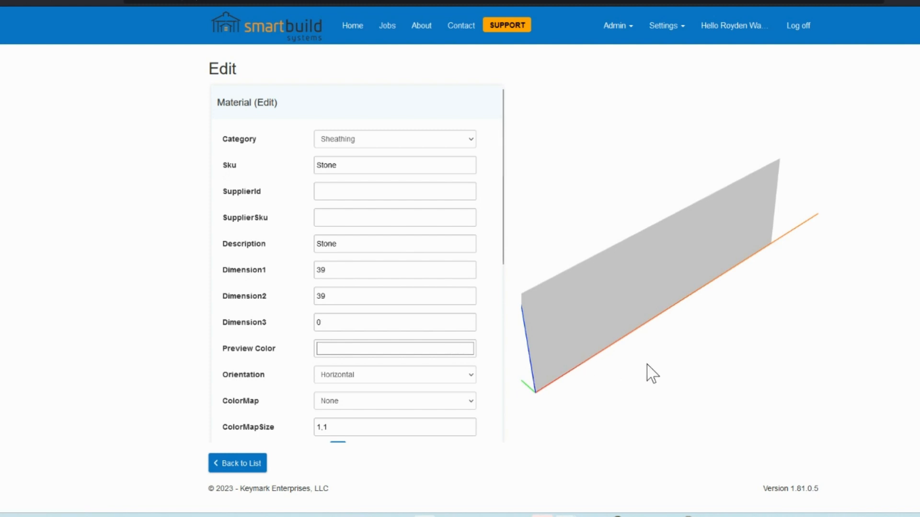
# Step: Assign the Affinity Stone Redwood color map to the Stone material
pyautogui.moveTo(647, 365); pyautogui.dragTo(638, 353)
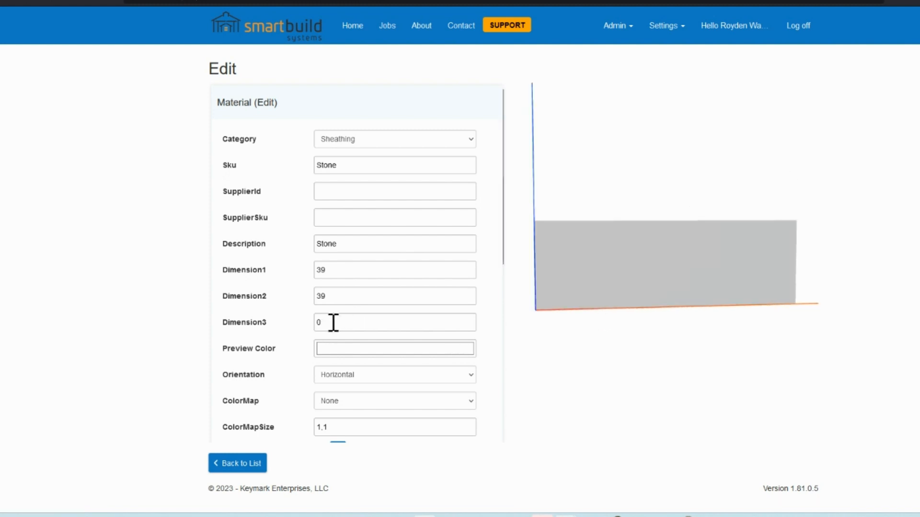
pyautogui.scroll(-4, 335, 335)
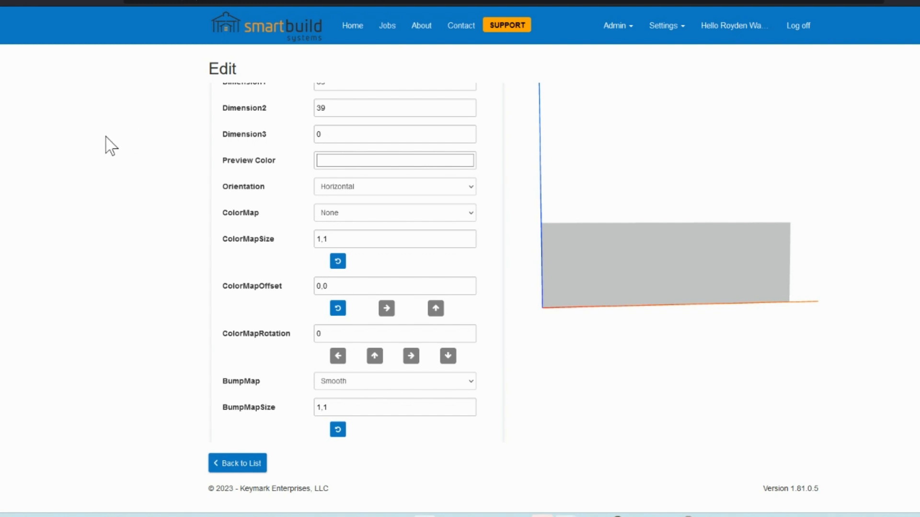
pyautogui.click(358, 215)
pyautogui.scroll(-10, 376, 315)
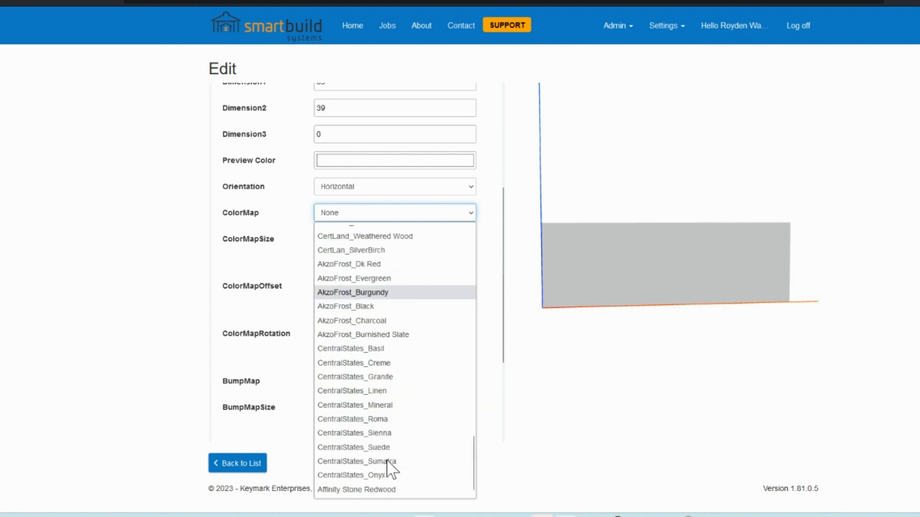
pyautogui.click(372, 490)
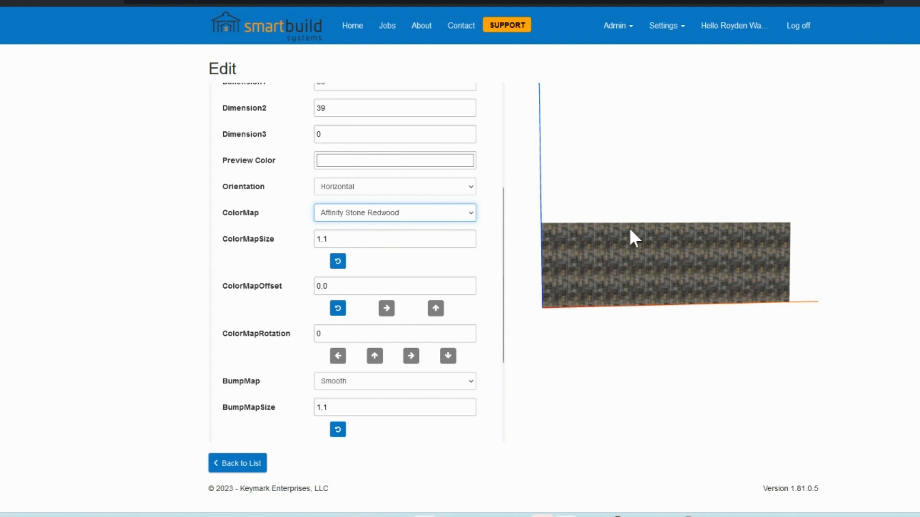
# Step: Rotate the stone color map to -90 and set its offset to 1,1, checking the pattern in the preview
pyautogui.click(338, 357)
pyautogui.scroll(8, 692, 239)
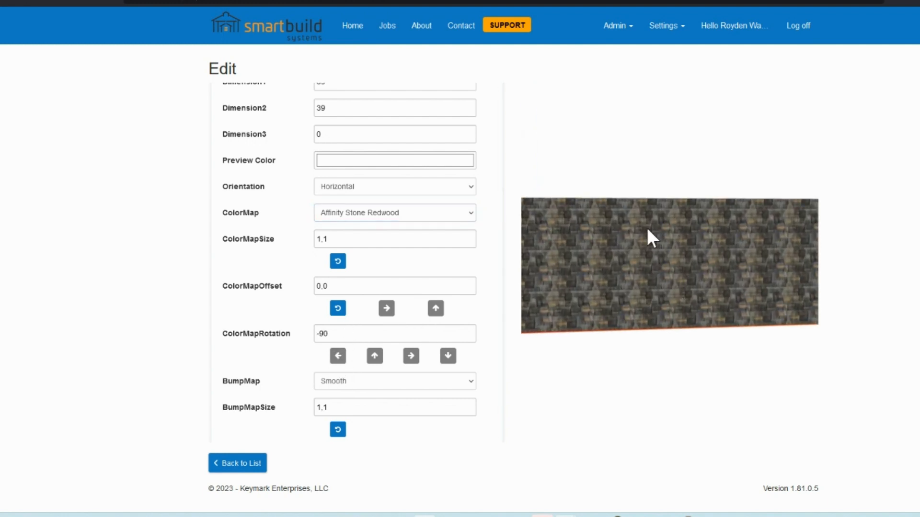
pyautogui.scroll(5, 649, 237)
pyautogui.scroll(8, 660, 237)
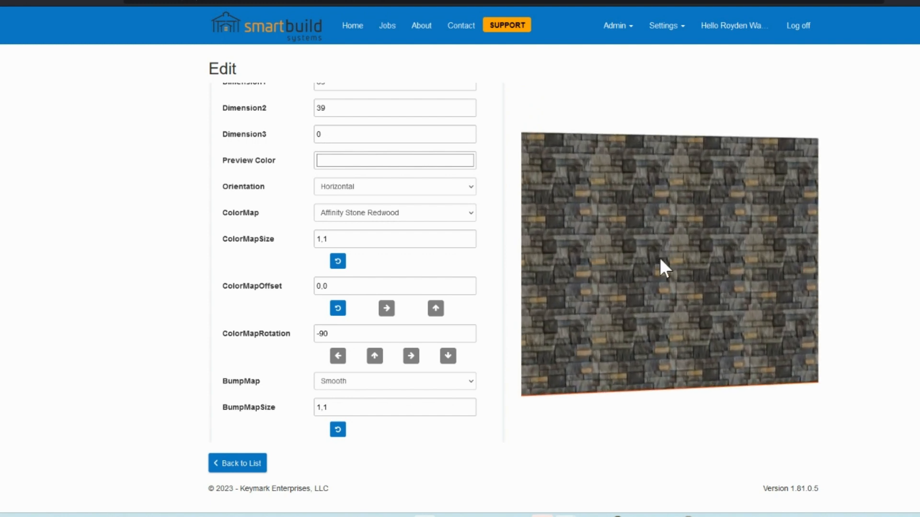
pyautogui.scroll(-10, 657, 283)
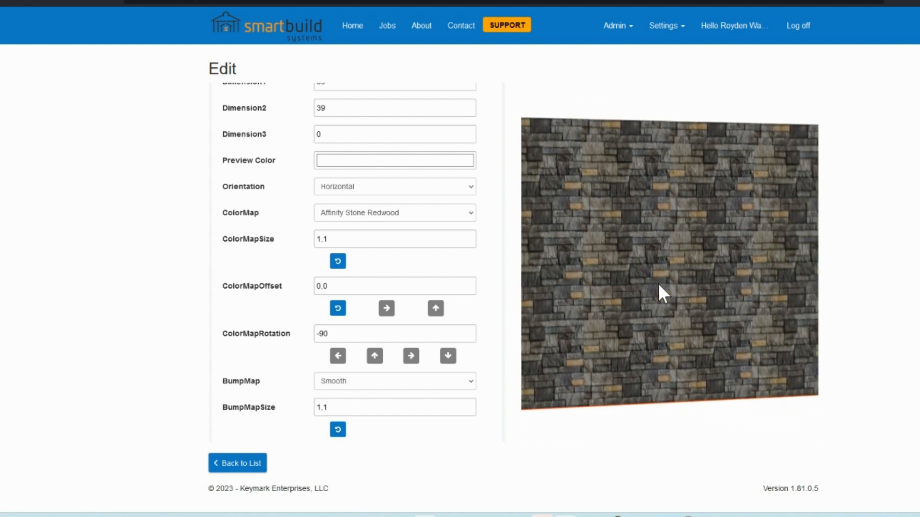
pyautogui.scroll(-1, 658, 283)
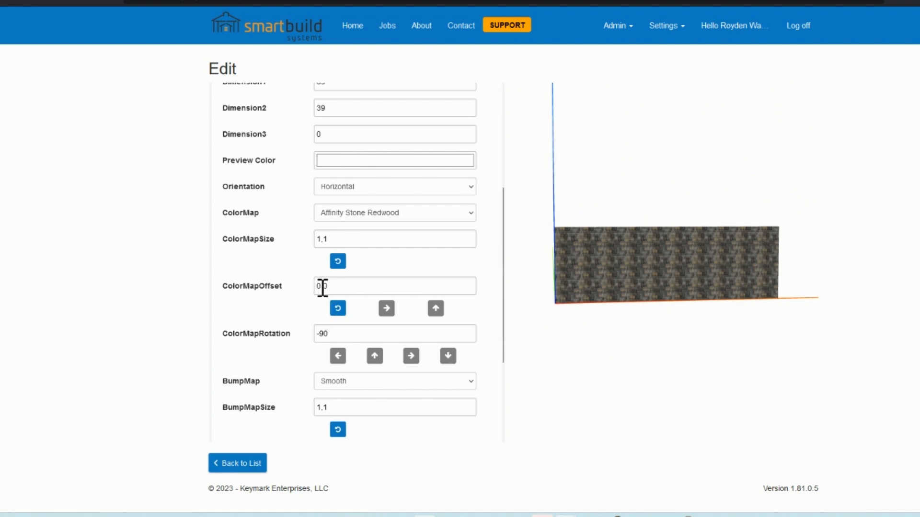
pyautogui.scroll(-6, 595, 274)
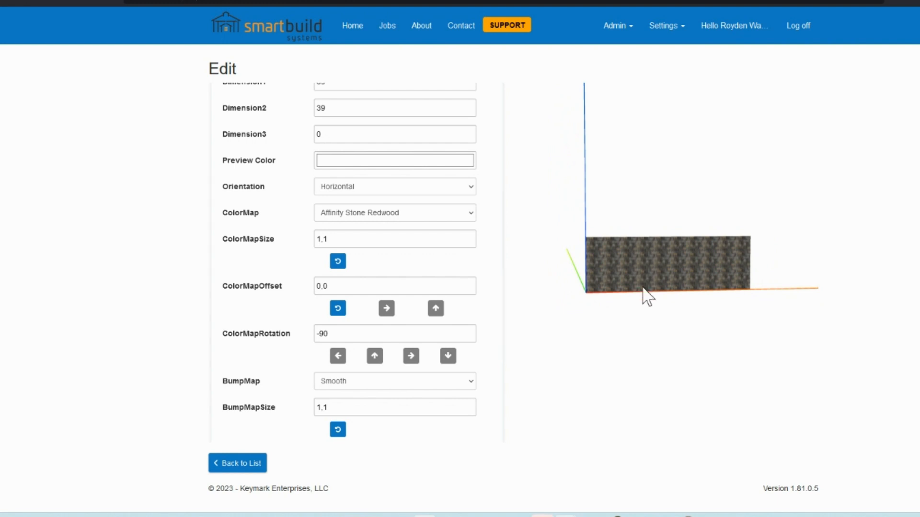
pyautogui.scroll(5, 623, 291)
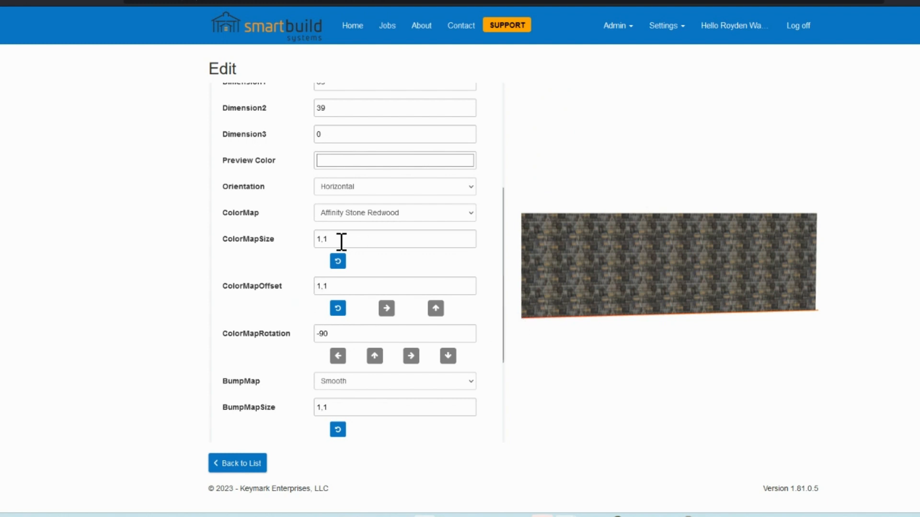
# Step: Try a color map size of 2,4 and reduce its width to 1.5, inspecting the stone texture in the preview
pyautogui.moveTo(339, 239); pyautogui.dragTo(310, 241)
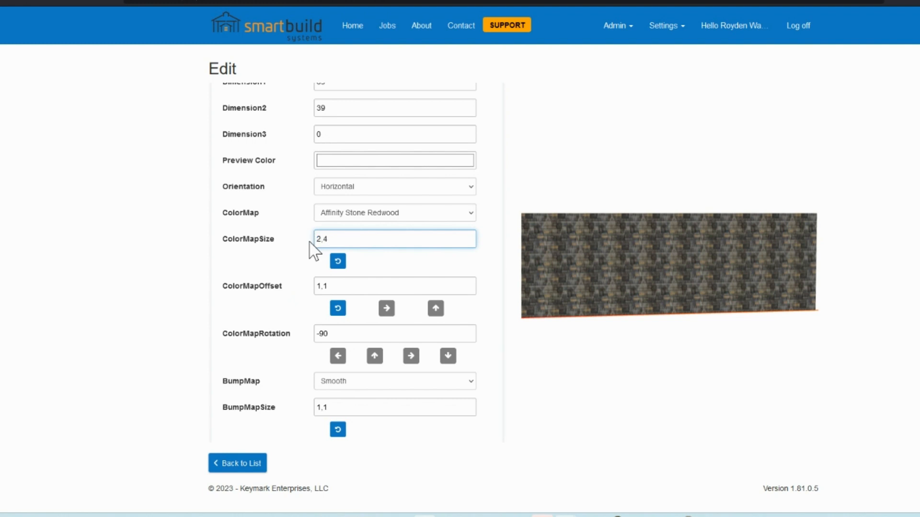
pyautogui.click(305, 258)
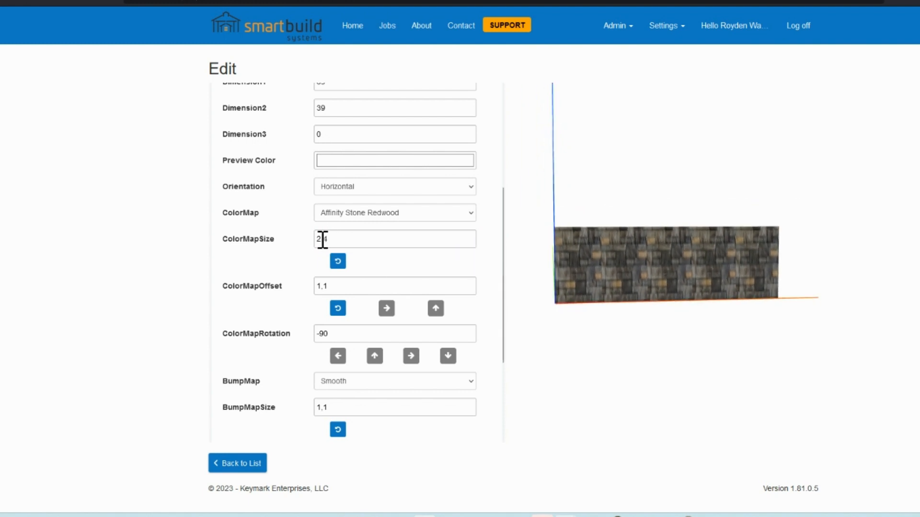
pyautogui.moveTo(322, 240); pyautogui.dragTo(315, 239)
pyautogui.write('1')
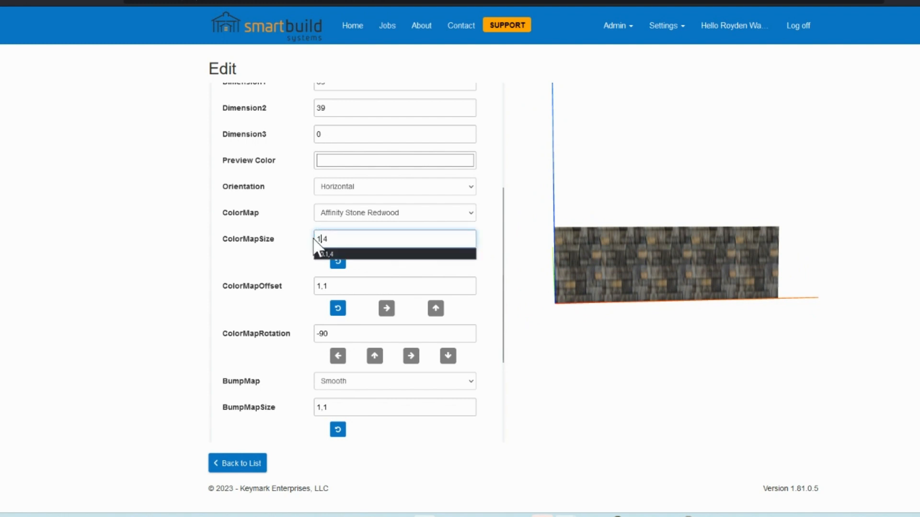
pyautogui.write('.5')
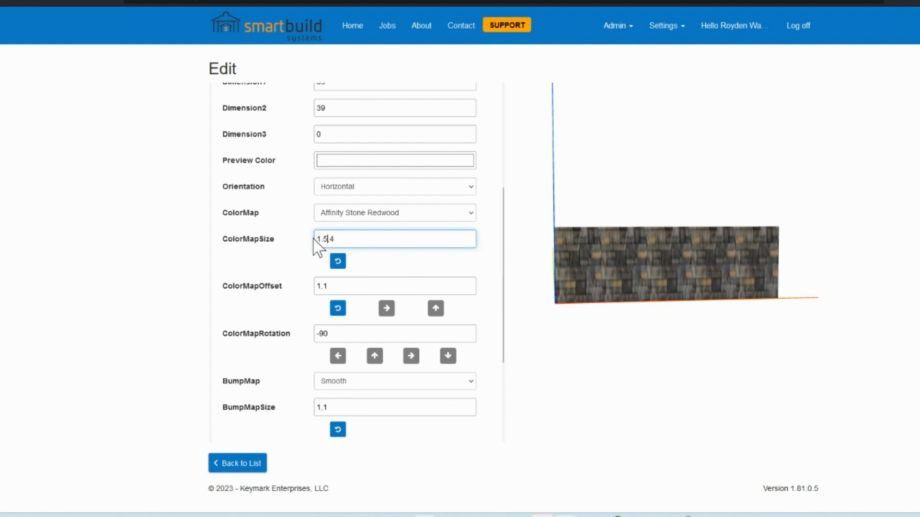
pyautogui.click(287, 277)
pyautogui.scroll(3, 649, 304)
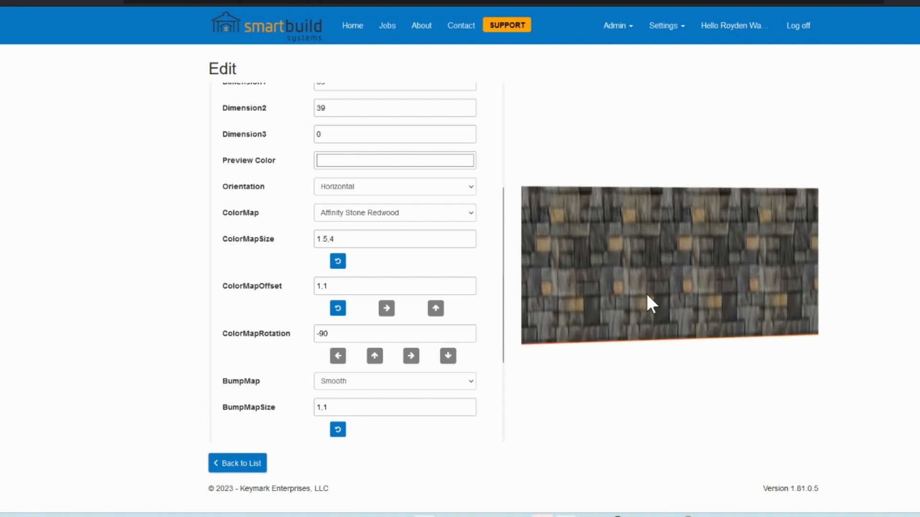
pyautogui.scroll(1, 647, 296)
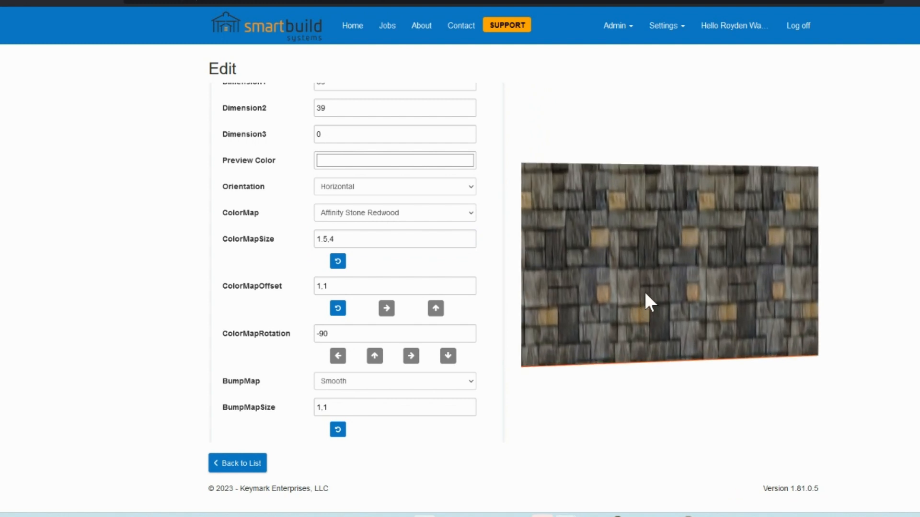
pyautogui.scroll(3, 645, 294)
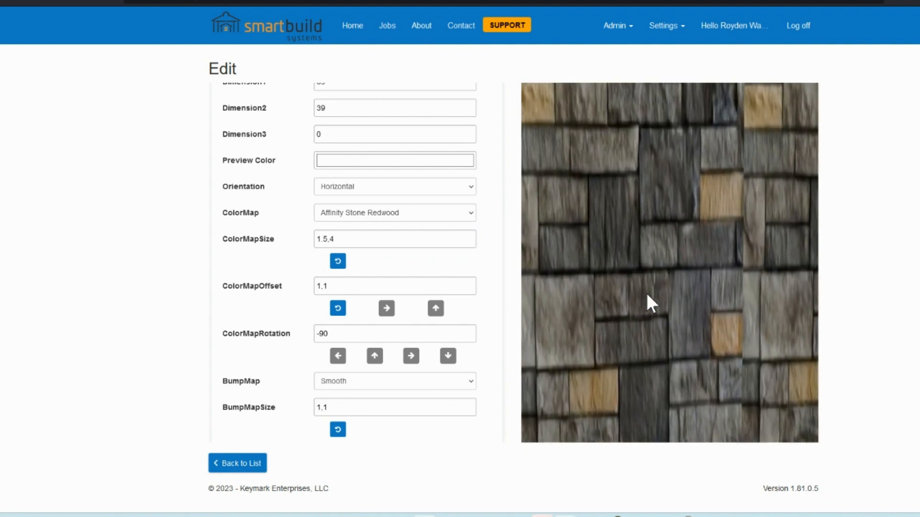
pyautogui.scroll(-5, 647, 296)
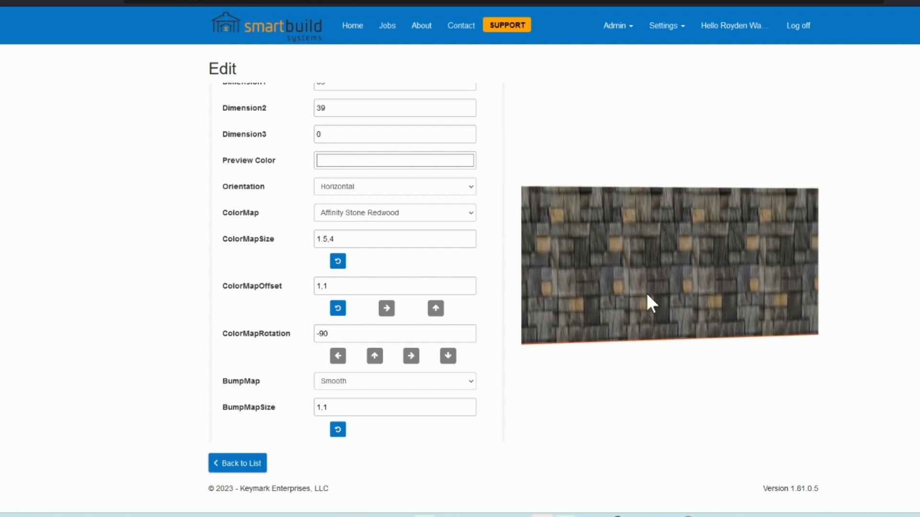
pyautogui.scroll(-3, 646, 296)
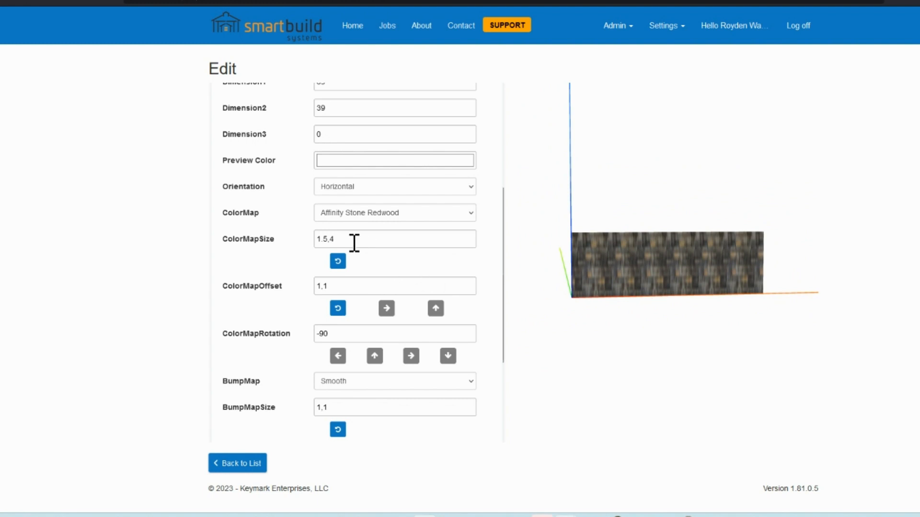
# Step: Change the color map size to 1.5,2 and inspect the stone proportions in the preview
pyautogui.click(339, 242)
pyautogui.press('BackSpace')
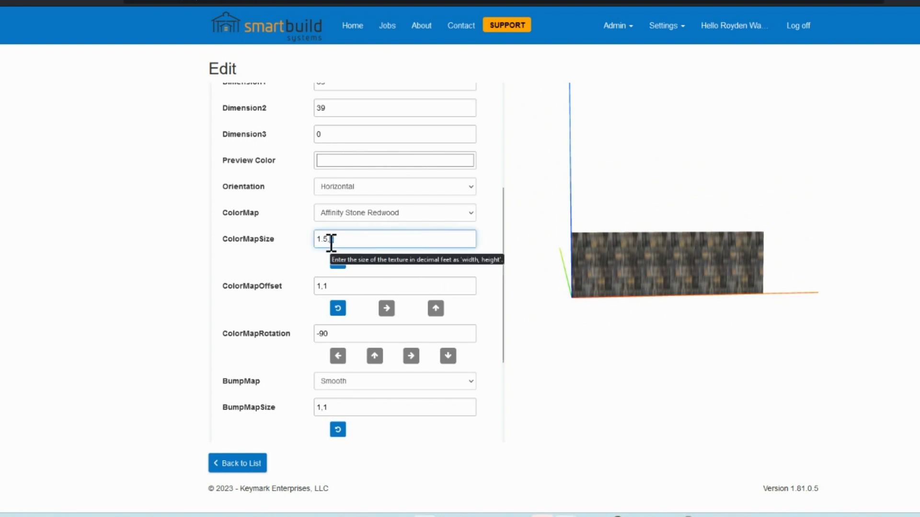
pyautogui.hotkey('ctrl', 'z')
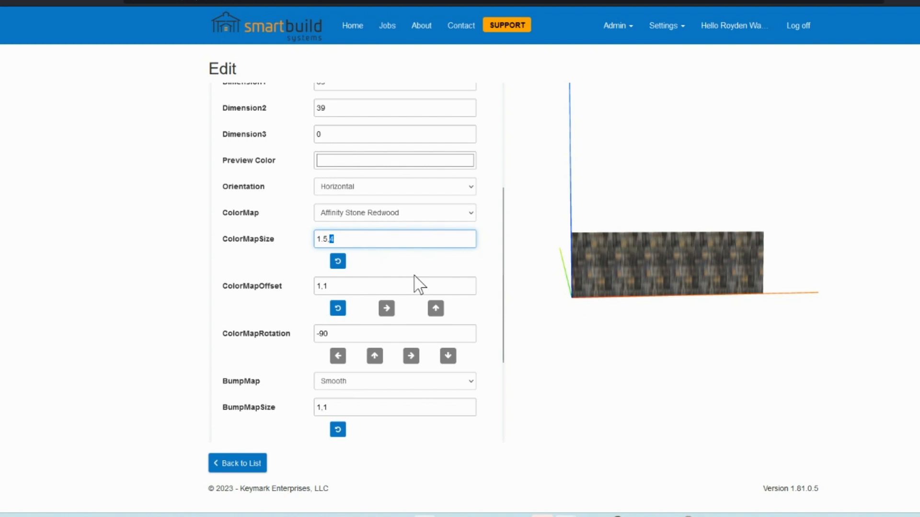
pyautogui.write('2')
pyautogui.click(400, 276)
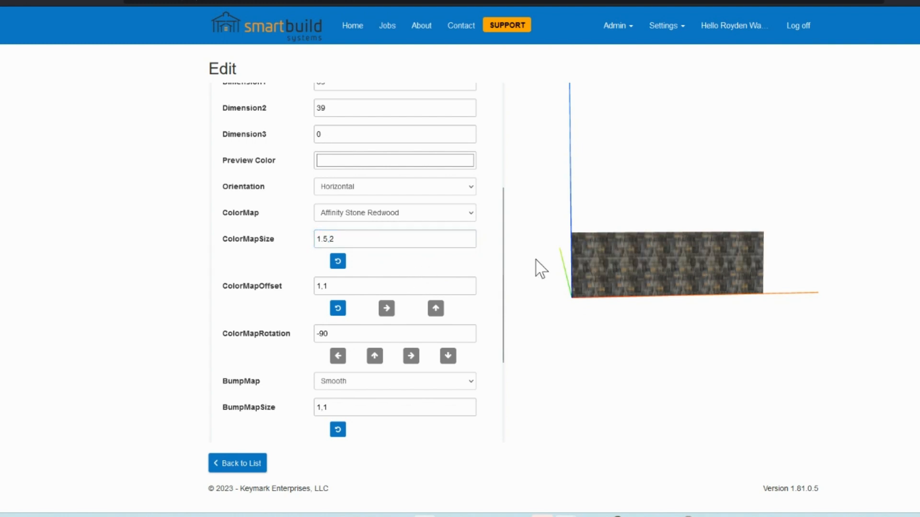
pyautogui.scroll(3, 719, 253)
pyautogui.scroll(5, 718, 252)
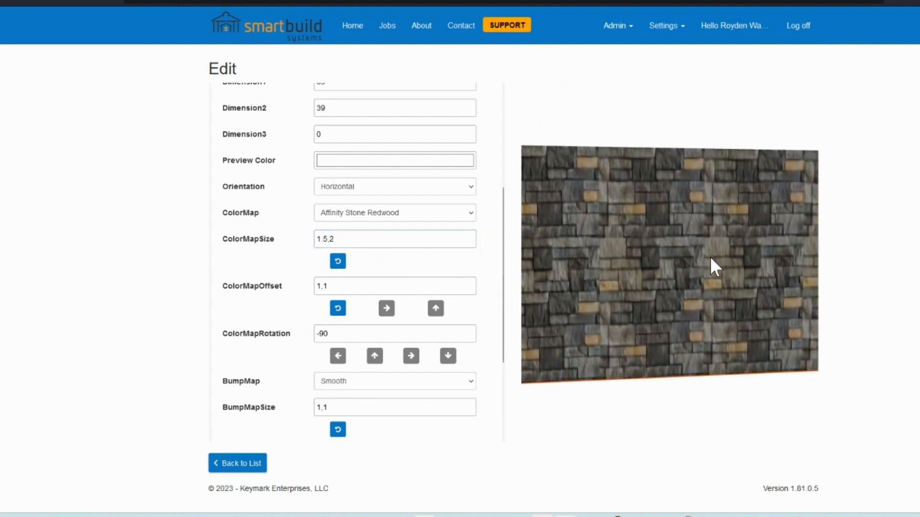
pyautogui.scroll(2, 711, 258)
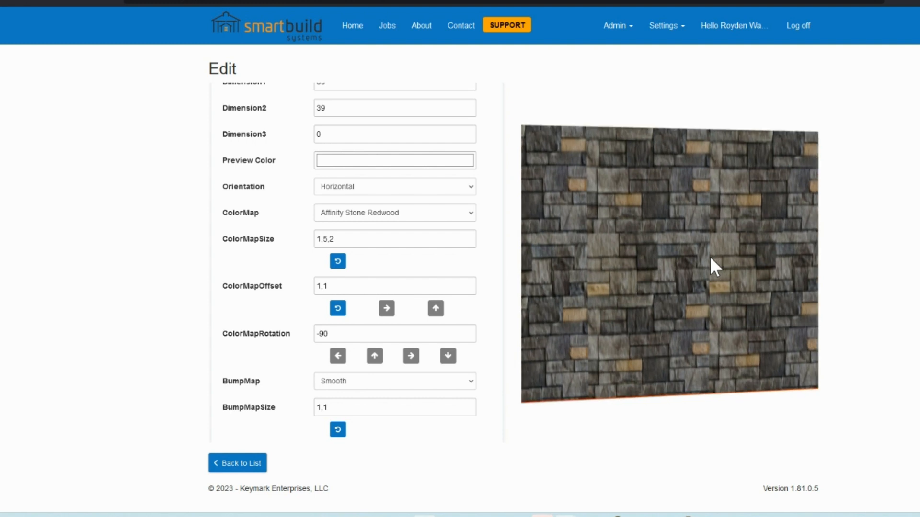
pyautogui.scroll(-5, 685, 262)
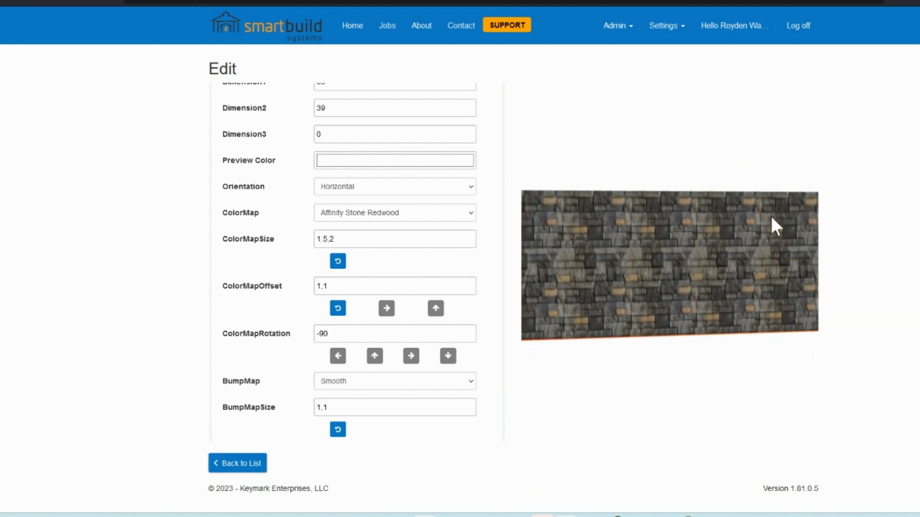
pyautogui.scroll(-3, 795, 271)
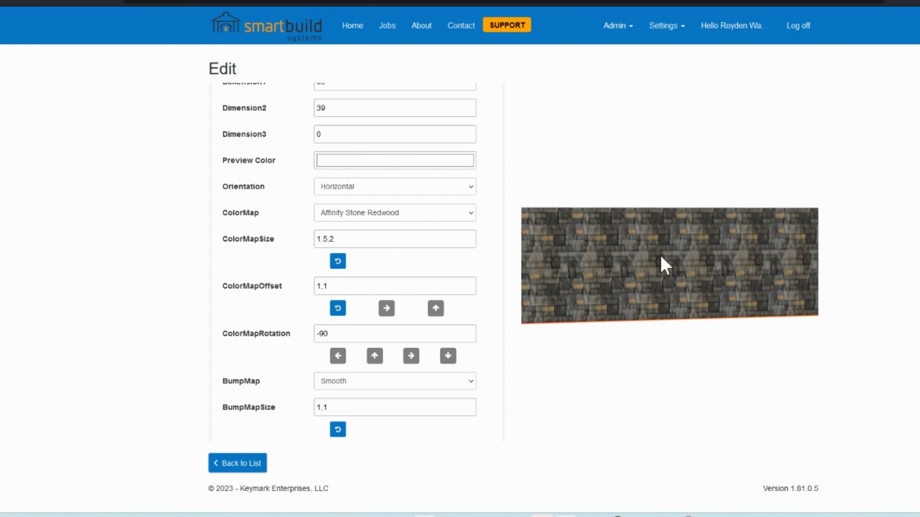
pyautogui.moveTo(717, 238); pyautogui.dragTo(667, 257)
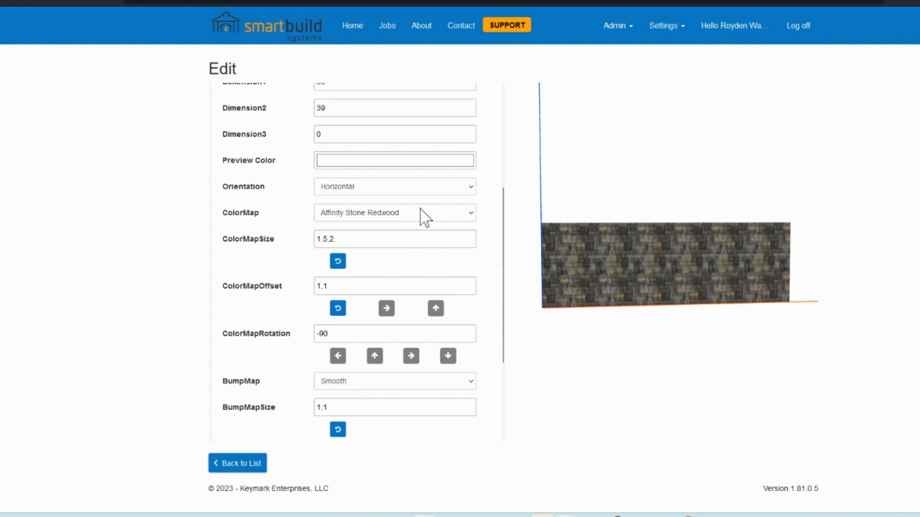
# Step: Save the Stone material and review its color map settings
pyautogui.scroll(-3, 415, 240)
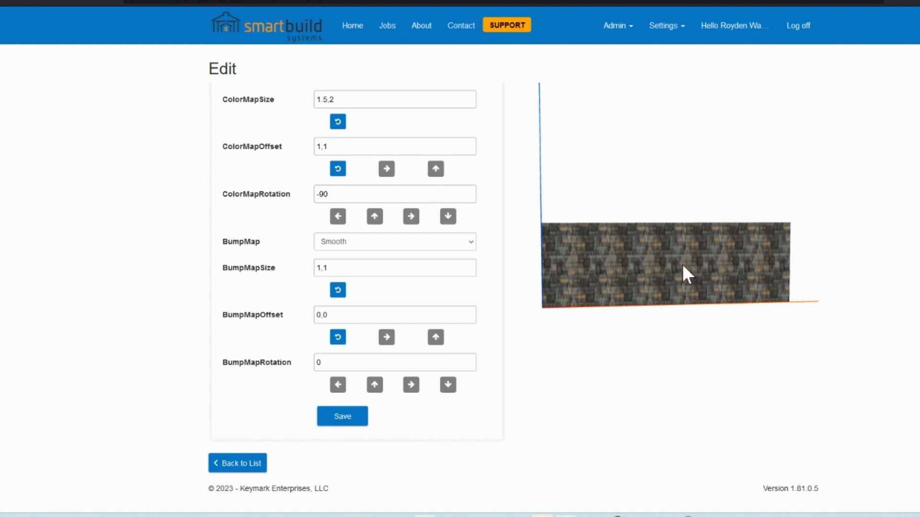
pyautogui.click(328, 421)
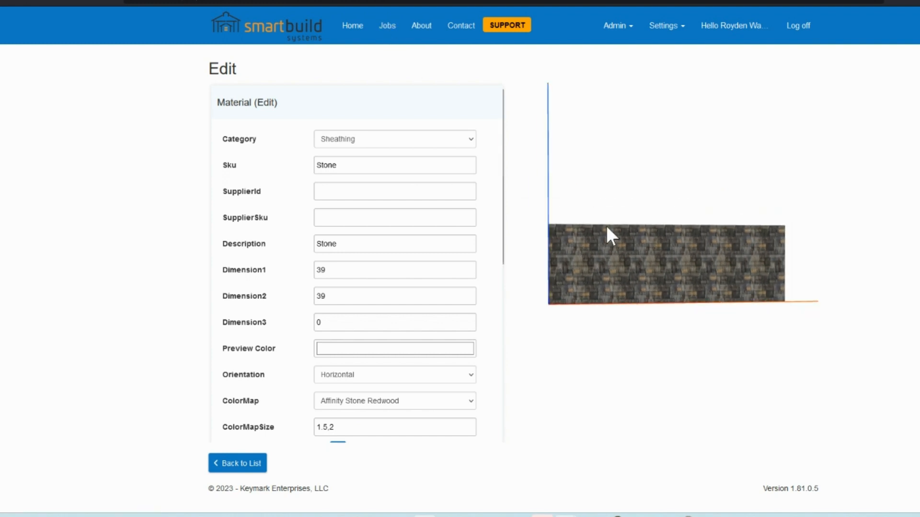
pyautogui.scroll(-4, 426, 287)
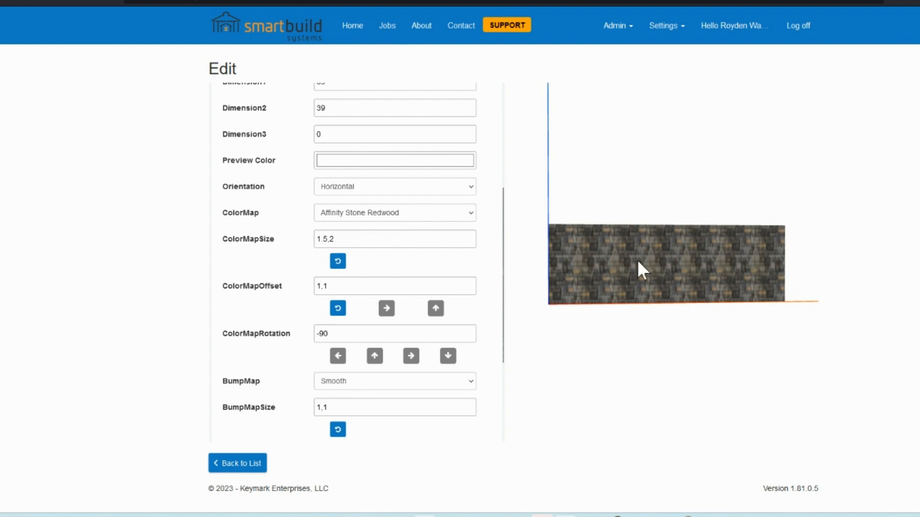
# Step: Set the stone material's color map to None and save the material
pyautogui.click(428, 216)
pyautogui.scroll(15, 417, 236)
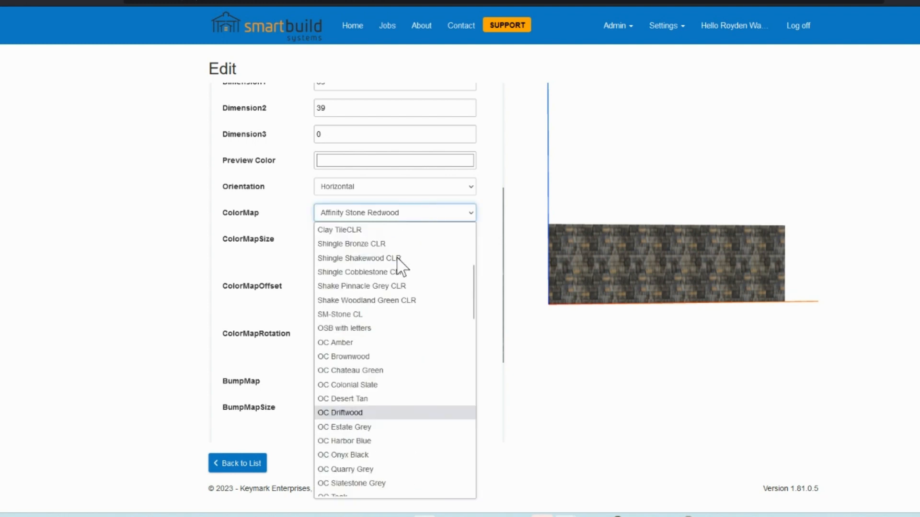
pyautogui.scroll(3, 383, 254)
pyautogui.click(380, 230)
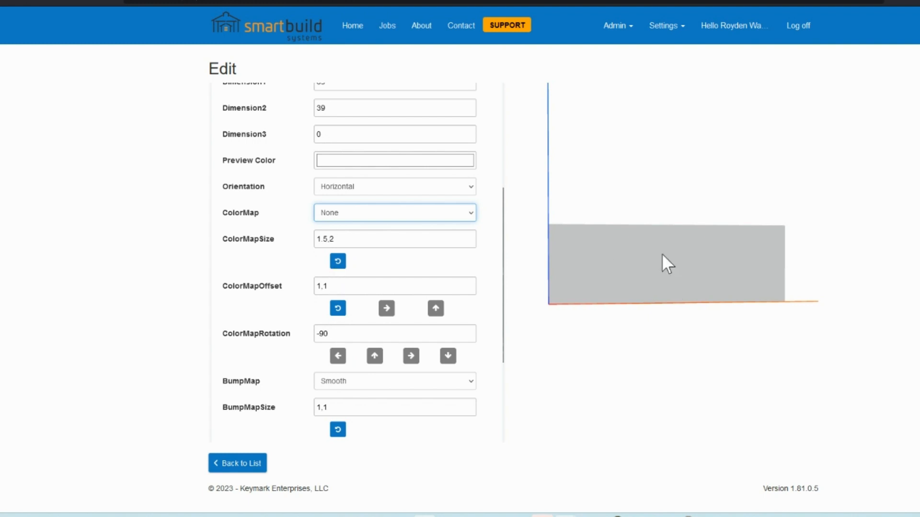
pyautogui.scroll(-2, 412, 311)
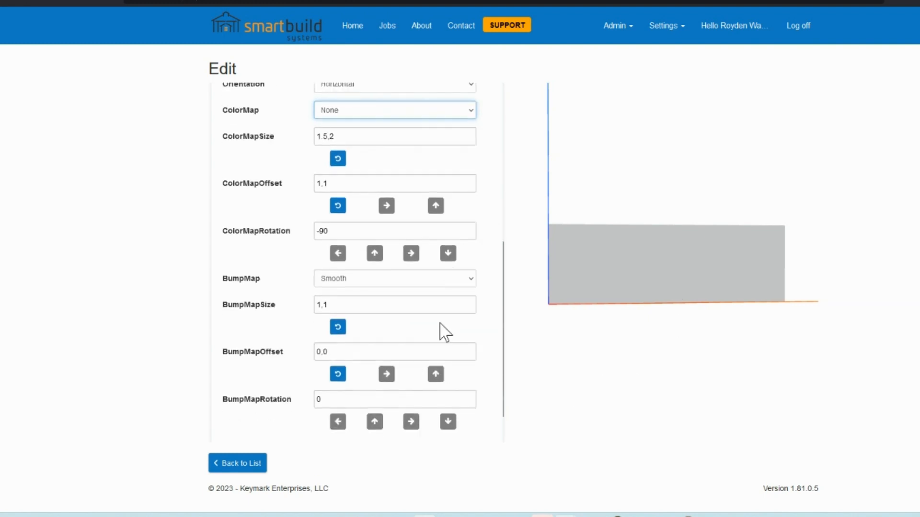
pyautogui.scroll(-1, 445, 331)
pyautogui.click(343, 420)
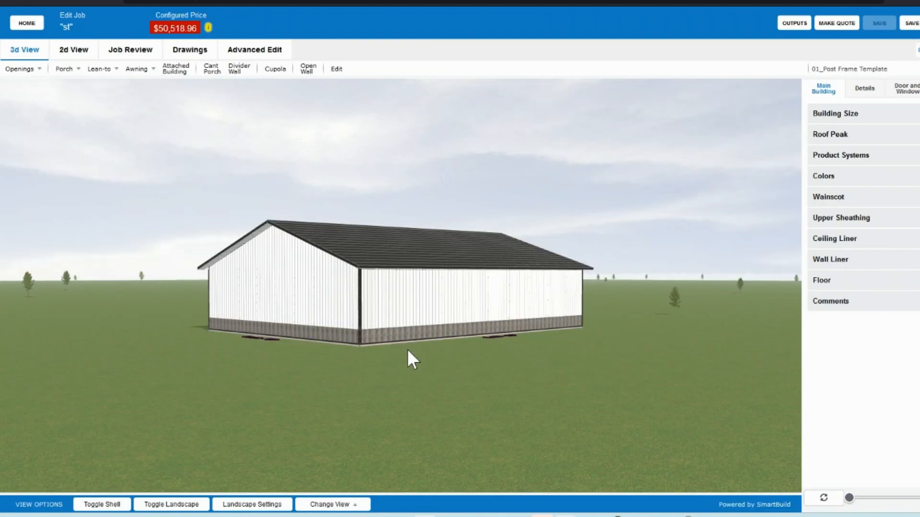
# Step: Examine the scale and pattern of the stone wainscot on the post frame building in the 3D view, close up and from a distance
pyautogui.moveTo(407, 350)
pyautogui.mouseDown()
pyautogui.moveTo(441, 382)
pyautogui.moveTo(362, 374)
pyautogui.moveTo(409, 351)
pyautogui.mouseUp()
pyautogui.scroll(5, 370, 374)
pyautogui.scroll(5, 415, 361)
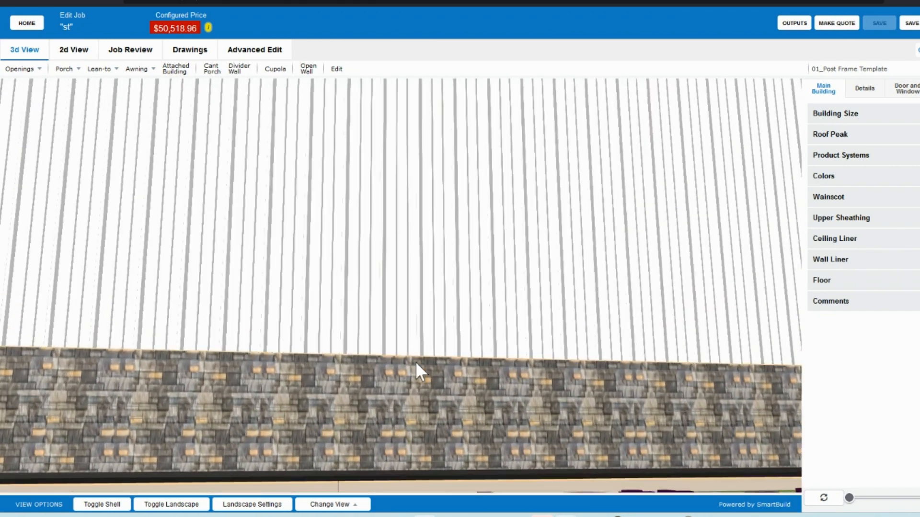
pyautogui.moveTo(465, 424); pyautogui.dragTo(481, 413)
pyautogui.scroll(4, 482, 414)
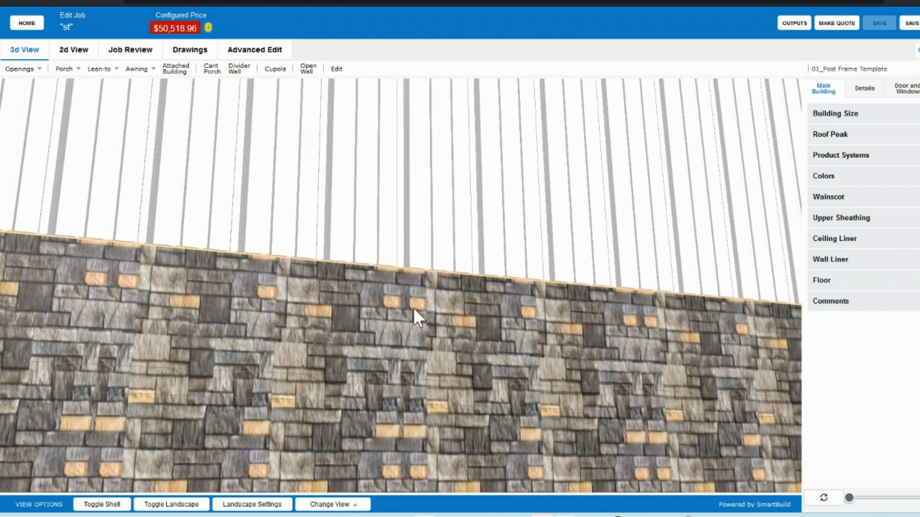
pyautogui.scroll(-6, 416, 335)
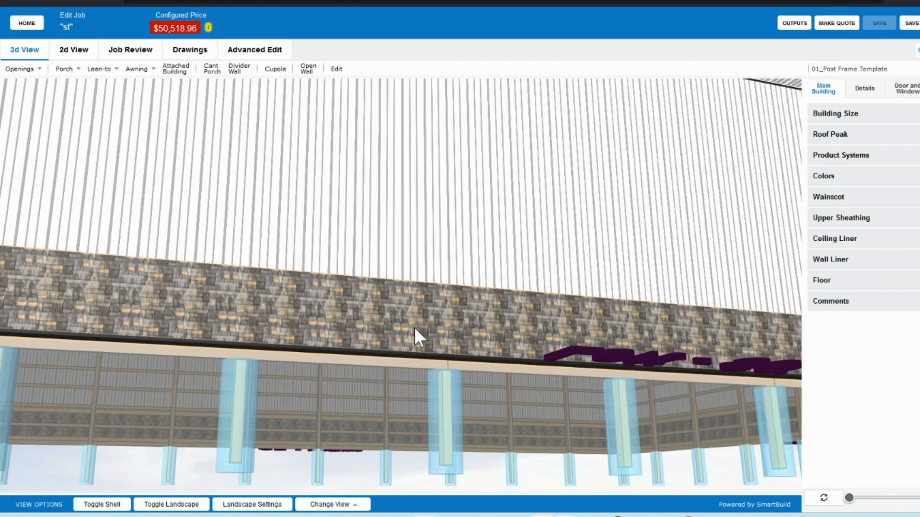
pyautogui.moveTo(415, 334)
pyautogui.mouseDown()
pyautogui.moveTo(384, 314)
pyautogui.moveTo(378, 332)
pyautogui.moveTo(290, 340)
pyautogui.moveTo(266, 333)
pyautogui.moveTo(405, 334)
pyautogui.moveTo(425, 344)
pyautogui.mouseUp()
pyautogui.scroll(-5, 391, 320)
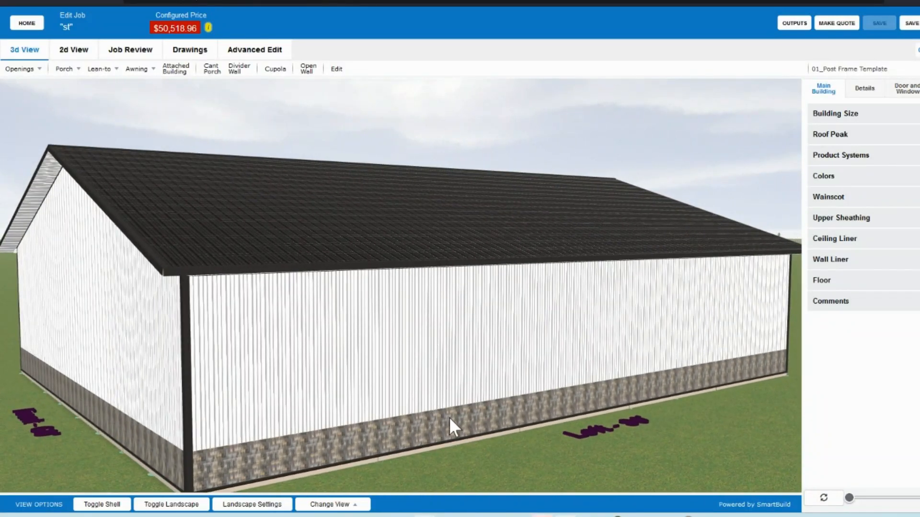
pyautogui.scroll(-3, 462, 416)
pyautogui.moveTo(462, 429); pyautogui.dragTo(478, 415)
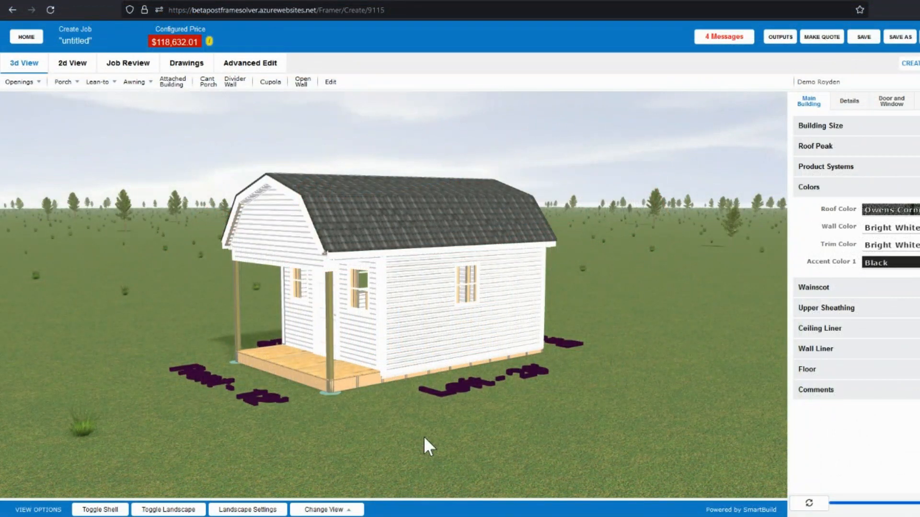
# Step: Examine the shingle roof on the gambrel building with the porch from both sides in the 3D view
pyautogui.moveTo(424, 436); pyautogui.dragTo(390, 435)
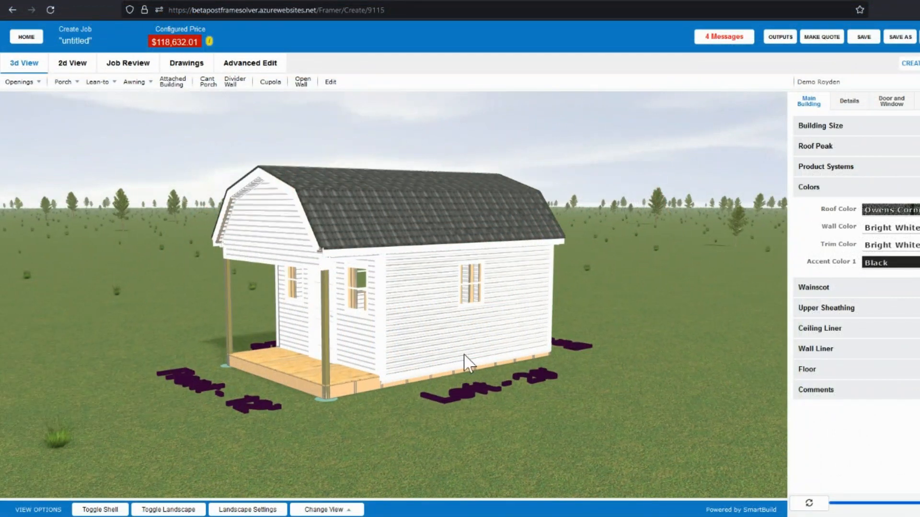
pyautogui.moveTo(466, 363); pyautogui.dragTo(444, 355)
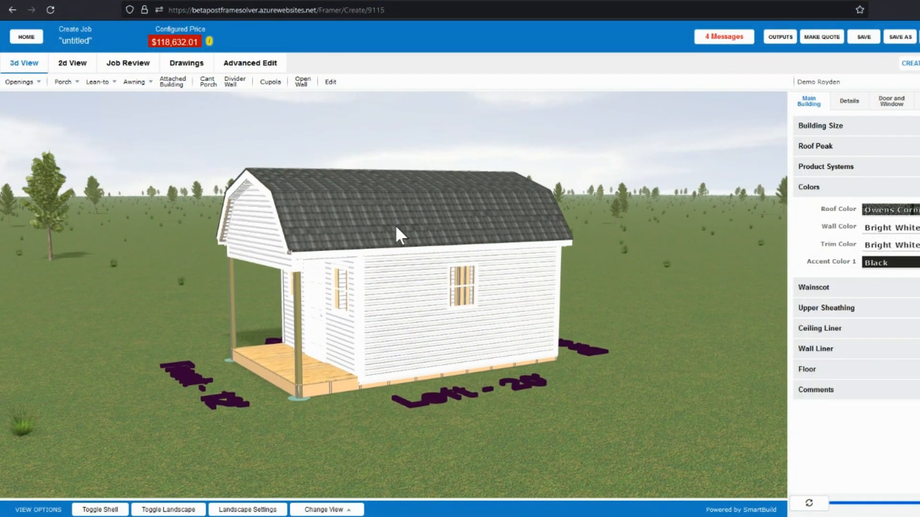
pyautogui.scroll(3, 395, 224)
pyautogui.moveTo(394, 196); pyautogui.dragTo(538, 228)
pyautogui.scroll(3, 394, 216)
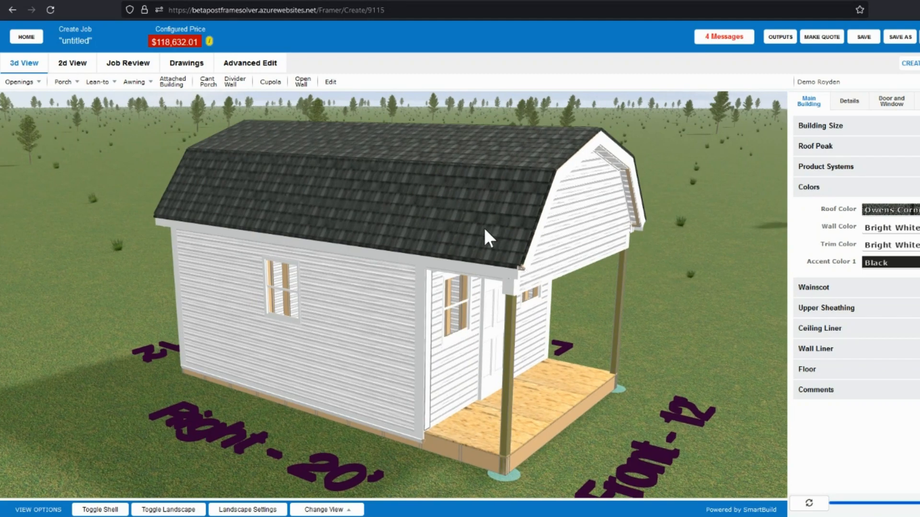
pyautogui.moveTo(483, 226); pyautogui.dragTo(460, 259)
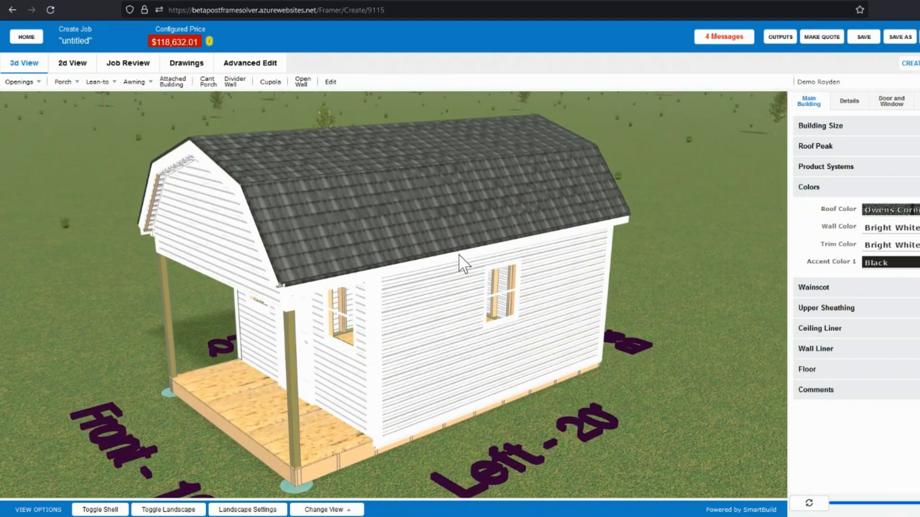
pyautogui.scroll(-2, 460, 262)
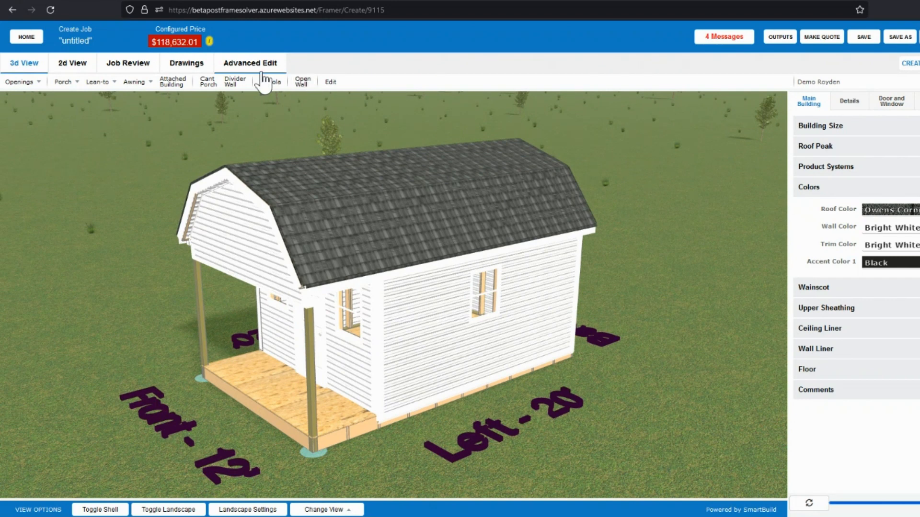
# Step: Open the Asphalt Shingle sheathing in the 01_Post Frame Template setup wizard and review its SKU, description, coverage width, full width and thickness
pyautogui.click(442, 0)
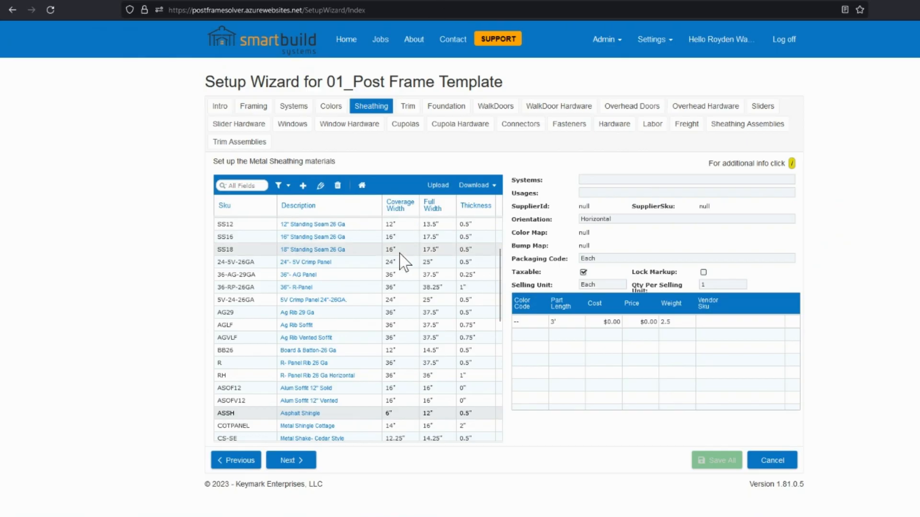
pyautogui.doubleClick(336, 415)
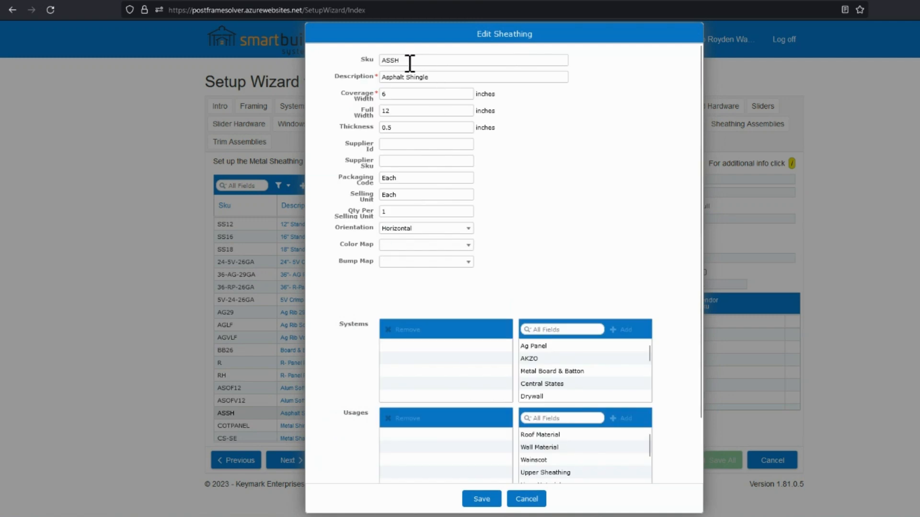
pyautogui.click(400, 60)
pyautogui.hotkey('ctrl', 'a')
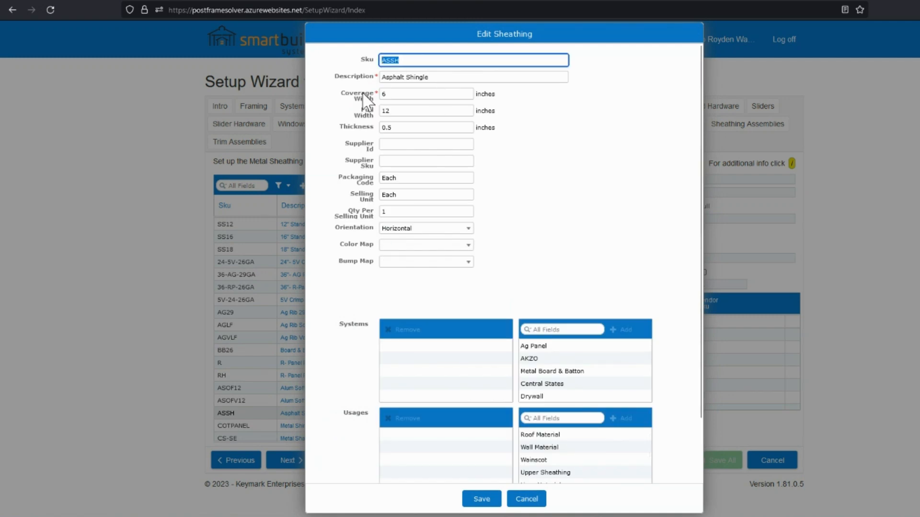
pyautogui.click(405, 61)
pyautogui.moveTo(431, 77); pyautogui.dragTo(386, 77)
pyautogui.doubleClick(386, 94)
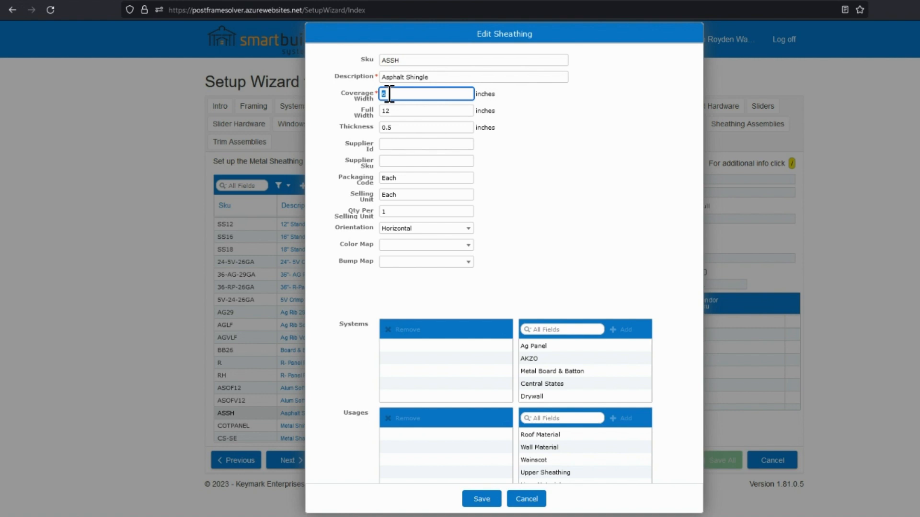
pyautogui.press('Tab')
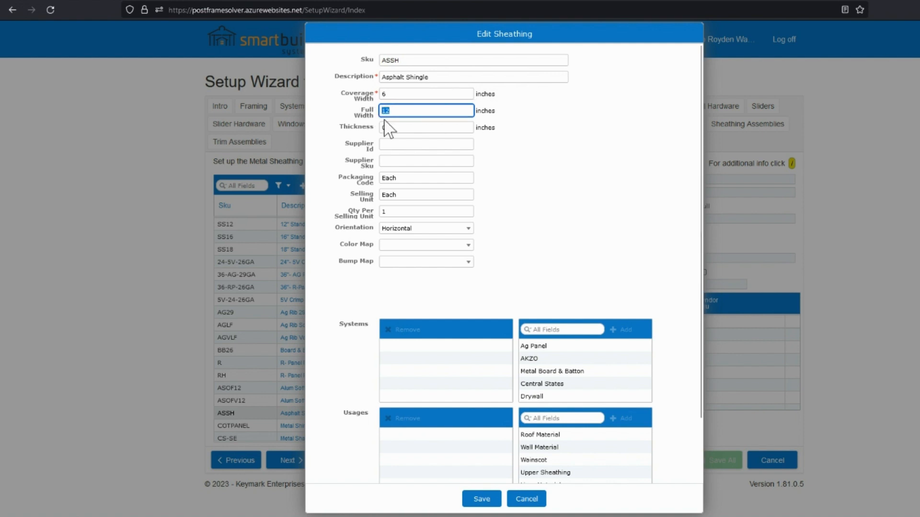
pyautogui.press('Tab')
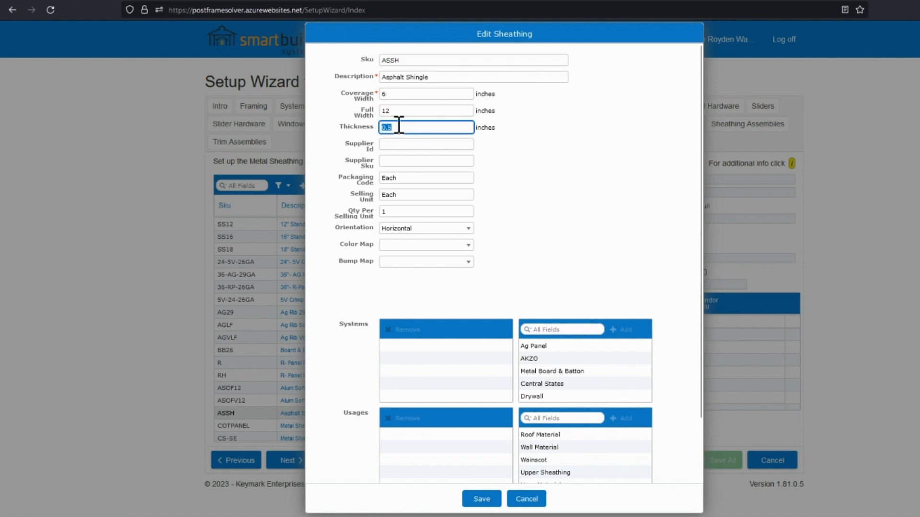
# Step: Clear the packaging code of the Asphalt Shingle sheathing
pyautogui.scroll(-2, 420, 194)
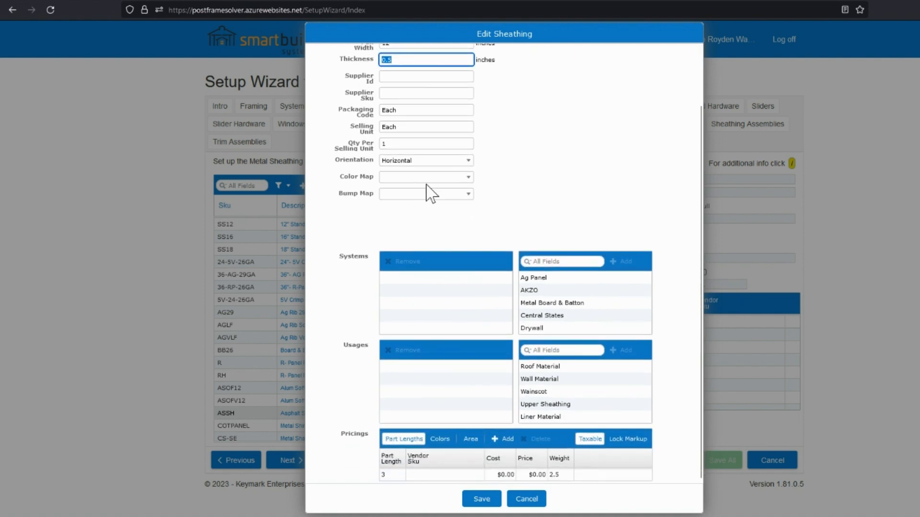
pyautogui.moveTo(402, 112); pyautogui.dragTo(381, 111)
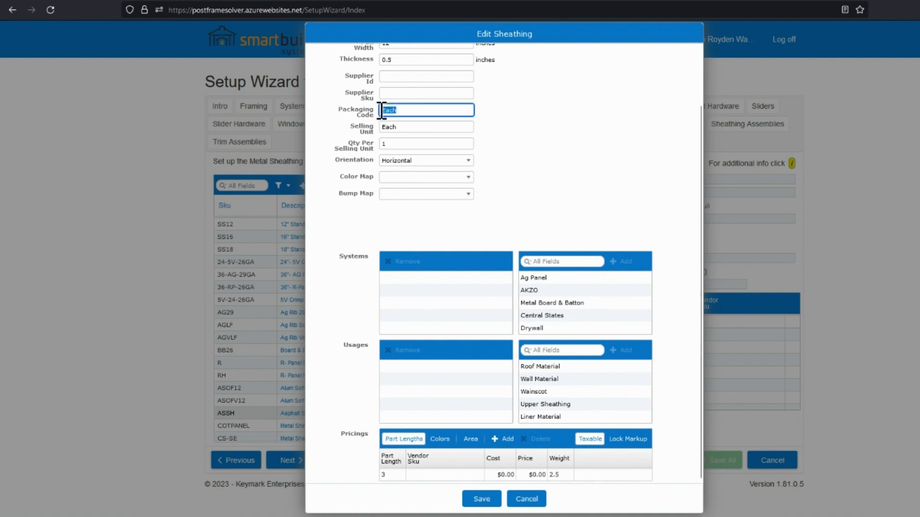
pyautogui.press('BackSpace')
pyautogui.click(370, 128)
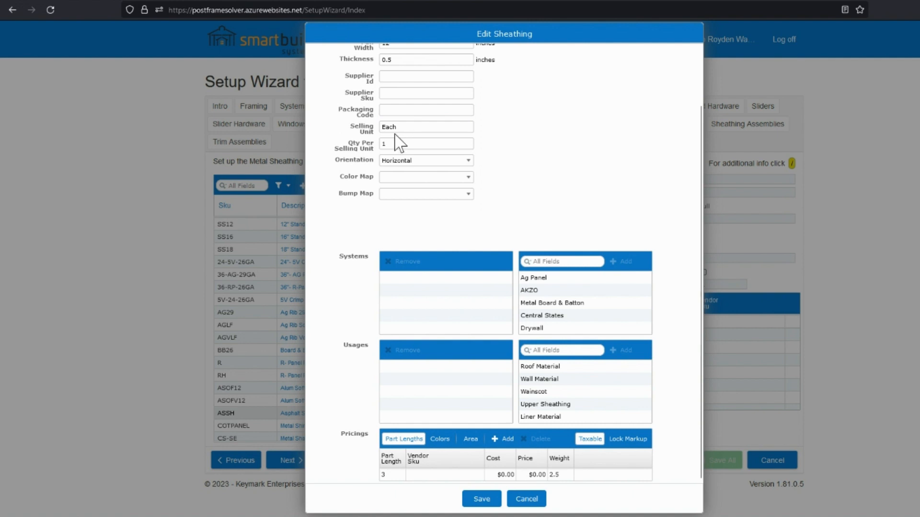
# Step: Set the selling unit to Bundle with a quantity of 22 per selling unit
pyautogui.click(396, 128)
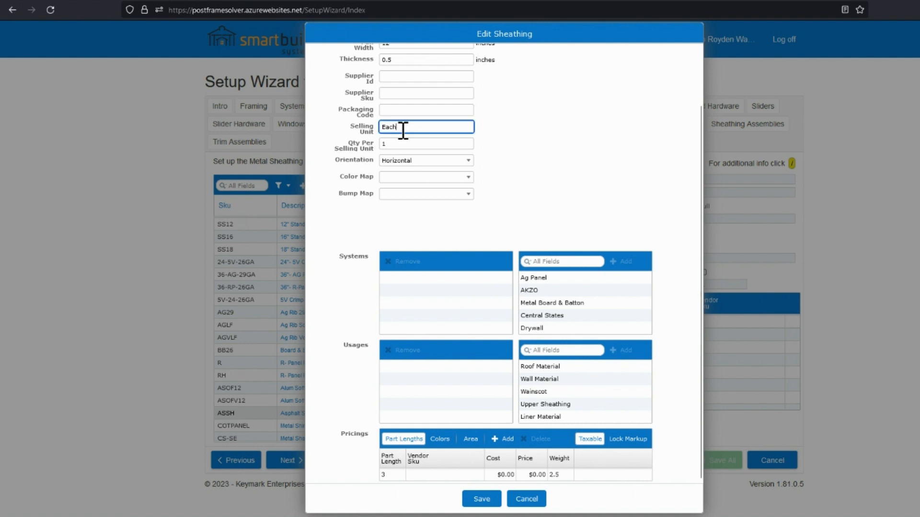
pyautogui.moveTo(404, 130); pyautogui.dragTo(378, 130)
pyautogui.write('Bundle')
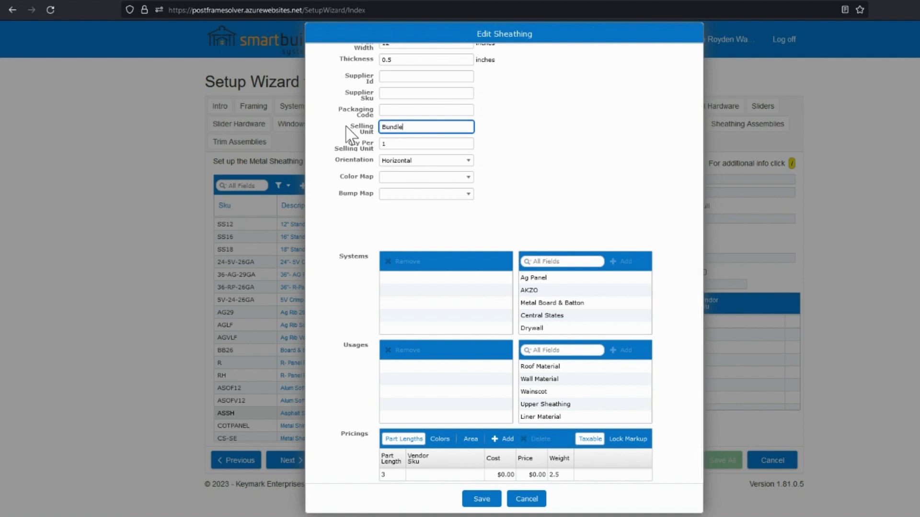
pyautogui.click(346, 126)
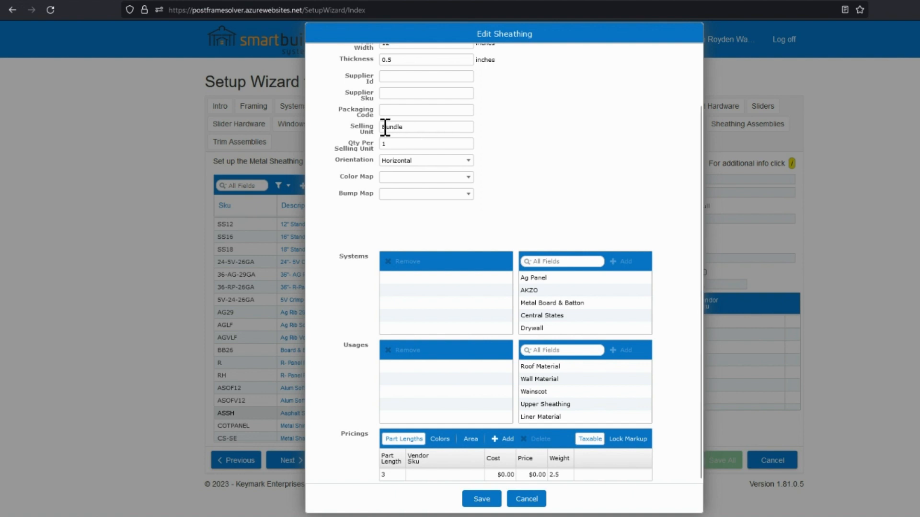
pyautogui.doubleClick(389, 144)
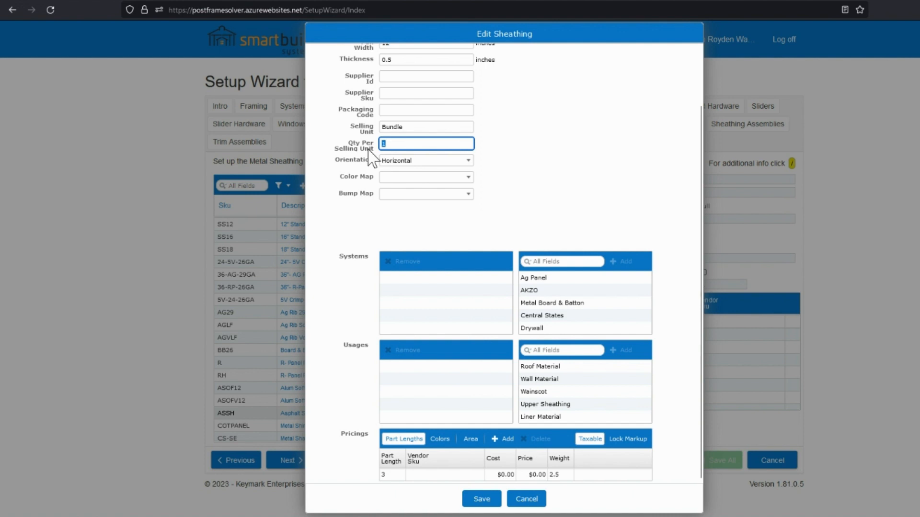
pyautogui.write('22')
pyautogui.click(355, 157)
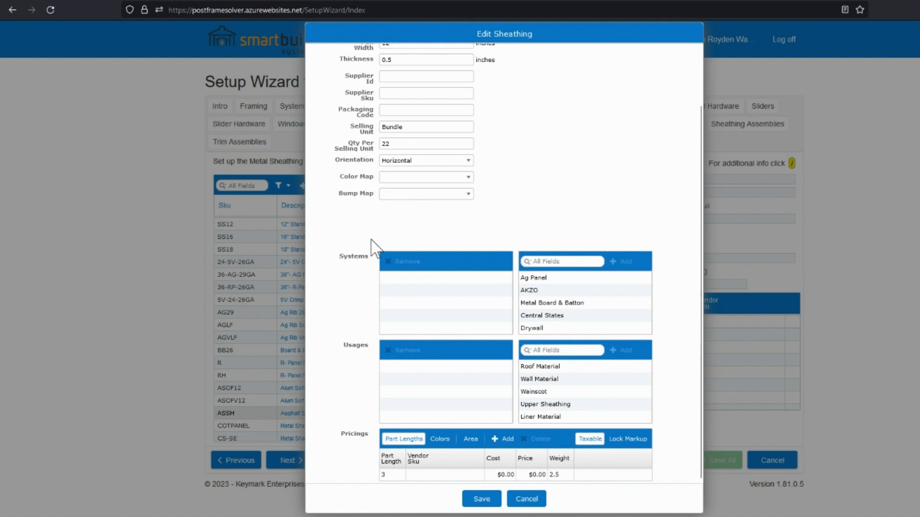
# Step: Assign the Asphalt Shingle sheathing to the Shingles system and add the Roof Material usage
pyautogui.scroll(-2, 550, 312)
pyautogui.scroll(-1, 551, 312)
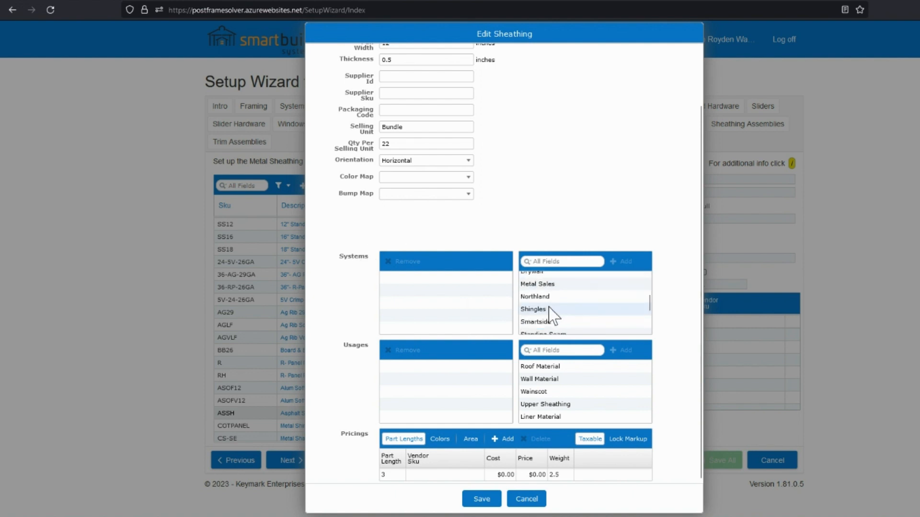
pyautogui.click(551, 310)
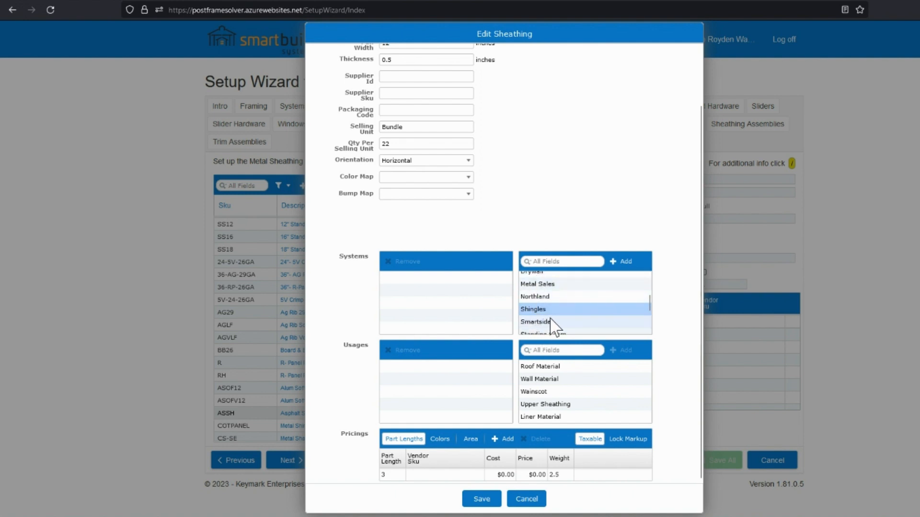
pyautogui.click(621, 262)
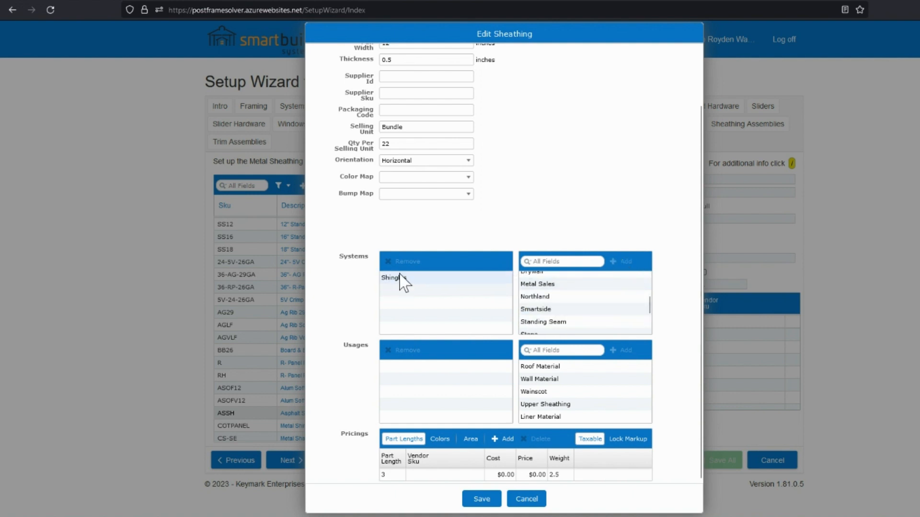
pyautogui.click(565, 368)
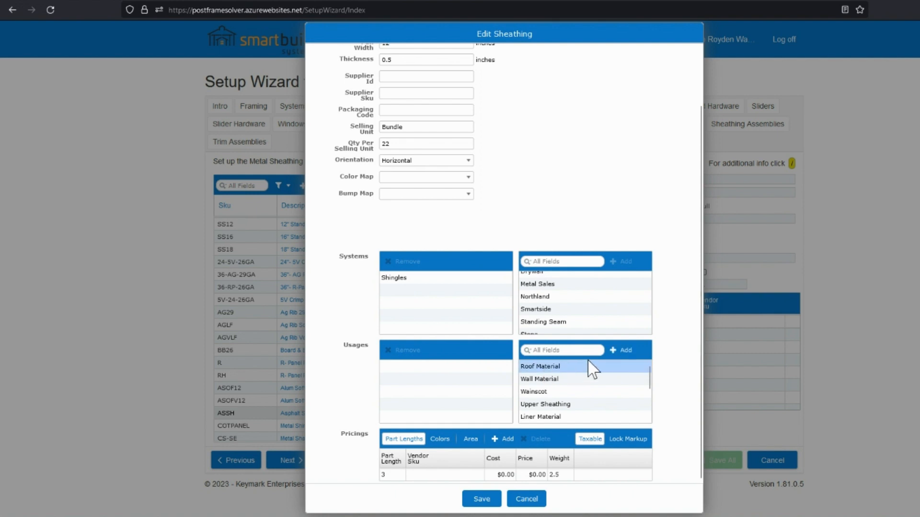
pyautogui.click(627, 356)
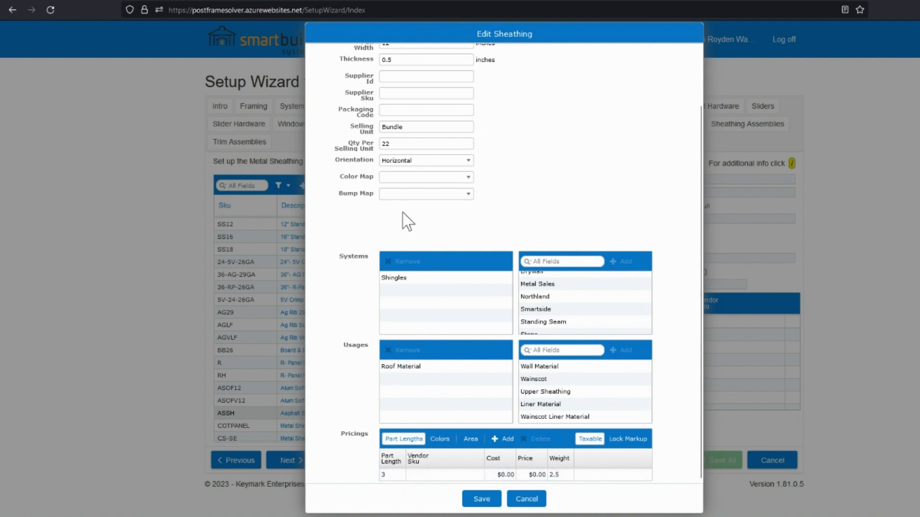
# Step: Set the part length in the Asphalt Shingle's pricing row to 3.33
pyautogui.click(389, 475)
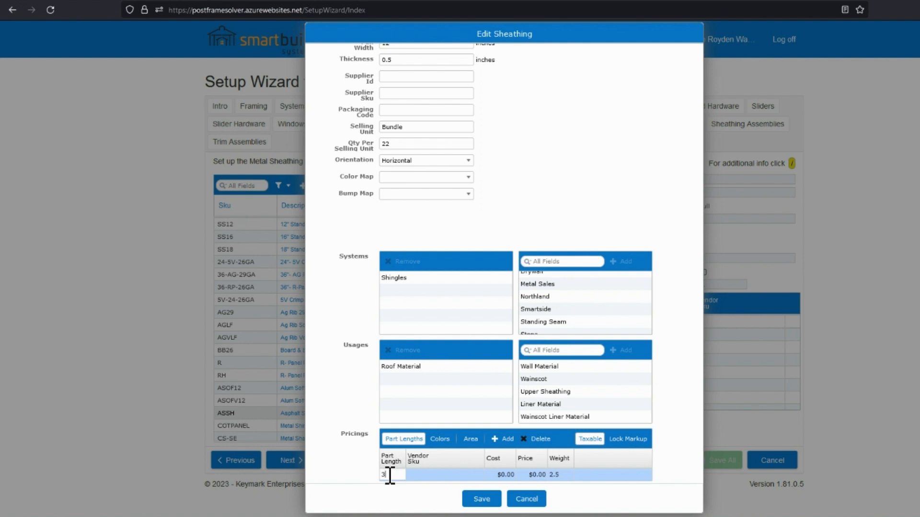
pyautogui.moveTo(389, 475); pyautogui.dragTo(379, 475)
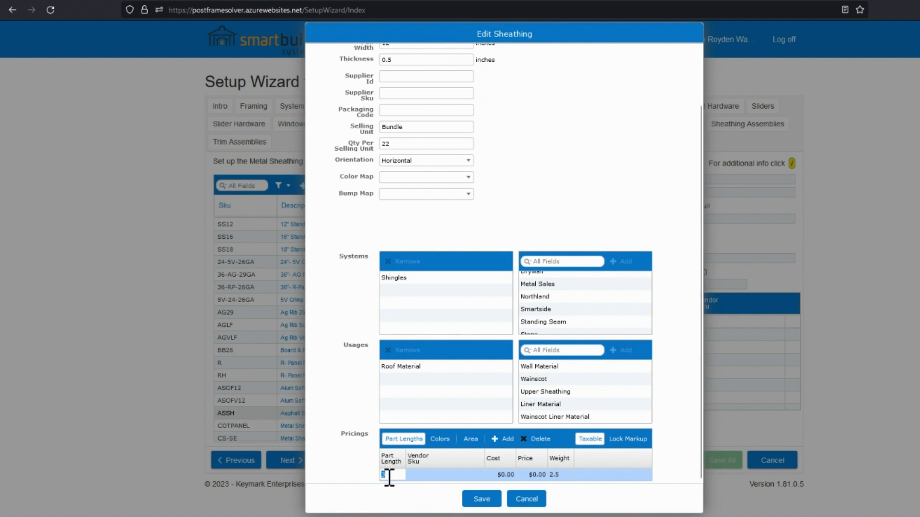
pyautogui.click(389, 476)
pyautogui.write('.33')
pyautogui.click(344, 475)
pyautogui.click(432, 475)
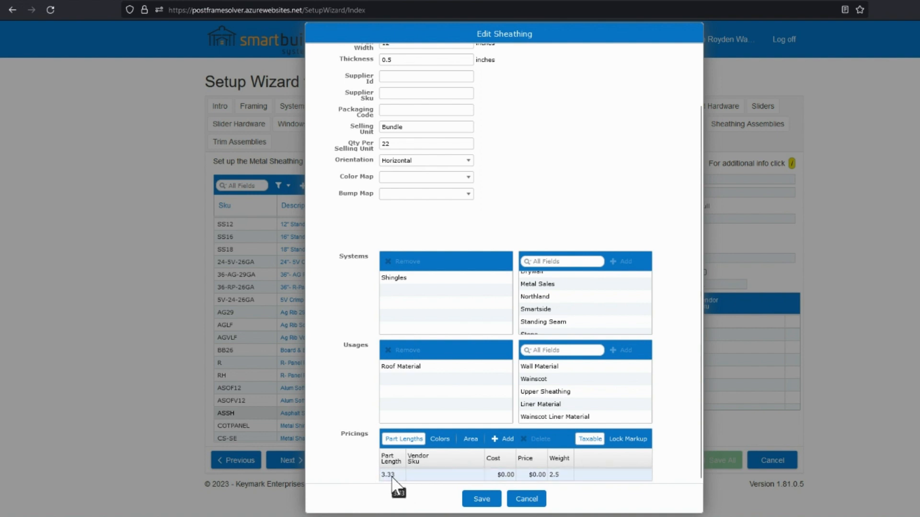
# Step: Check the pricing cost and the quantity per selling unit, and save the Asphalt Shingle sheathing
pyautogui.click(510, 475)
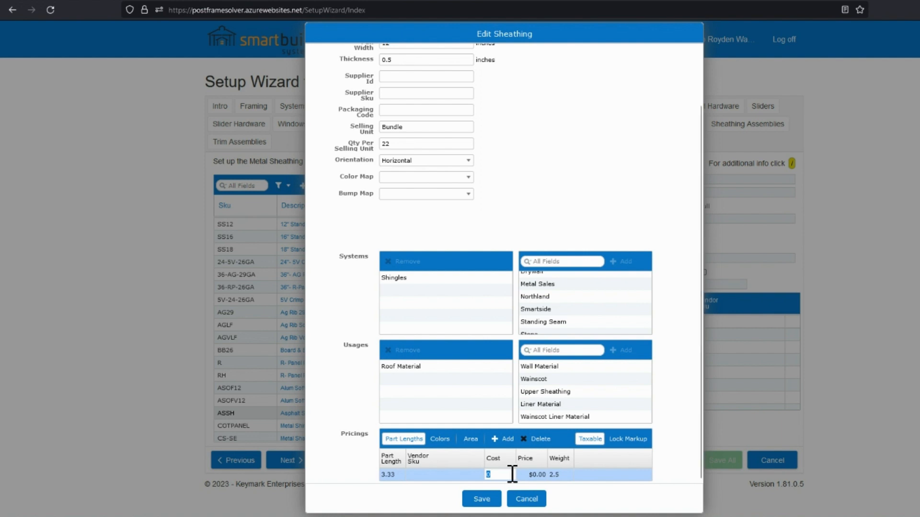
pyautogui.click(389, 143)
pyautogui.doubleClick(388, 144)
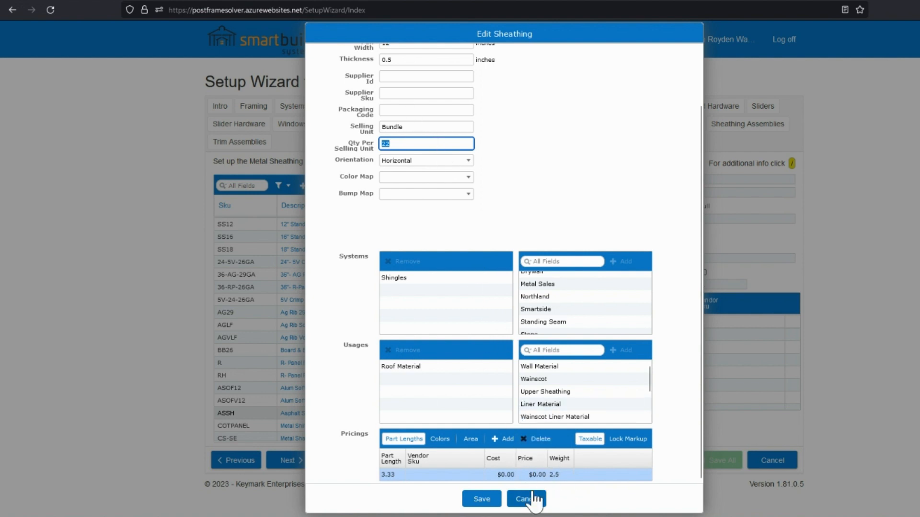
pyautogui.click(486, 501)
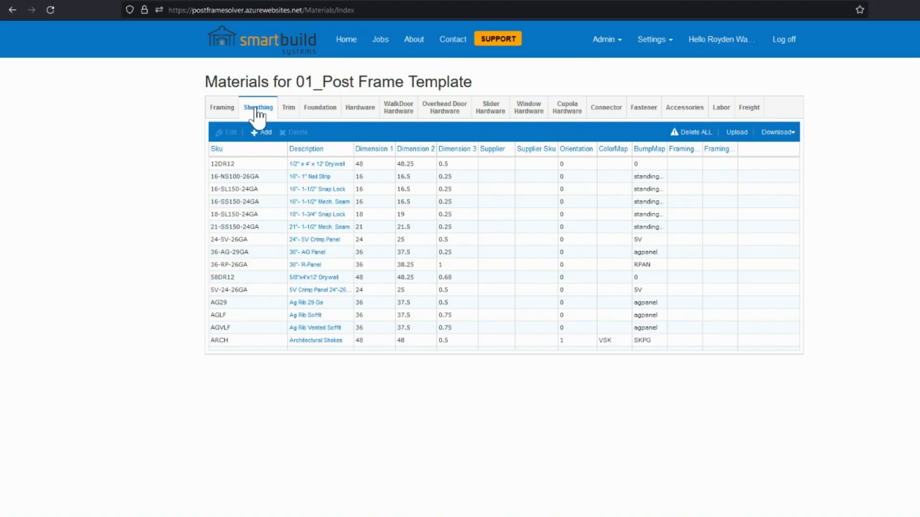
# Step: Open the Asphalt Shingle material (ASSH) from the template's Sheathing materials and turn its 3D preview to a near-frontal view
pyautogui.scroll(-2, 349, 259)
pyautogui.scroll(-2, 348, 281)
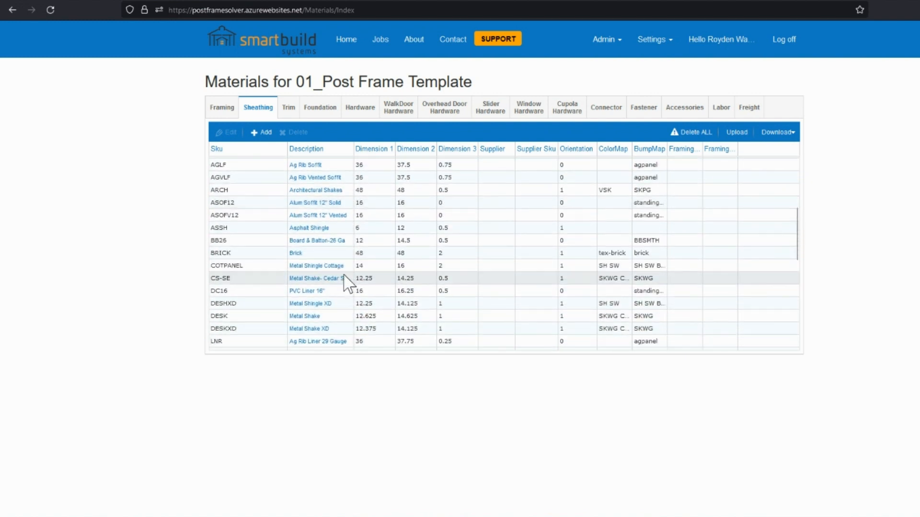
pyautogui.click(322, 228)
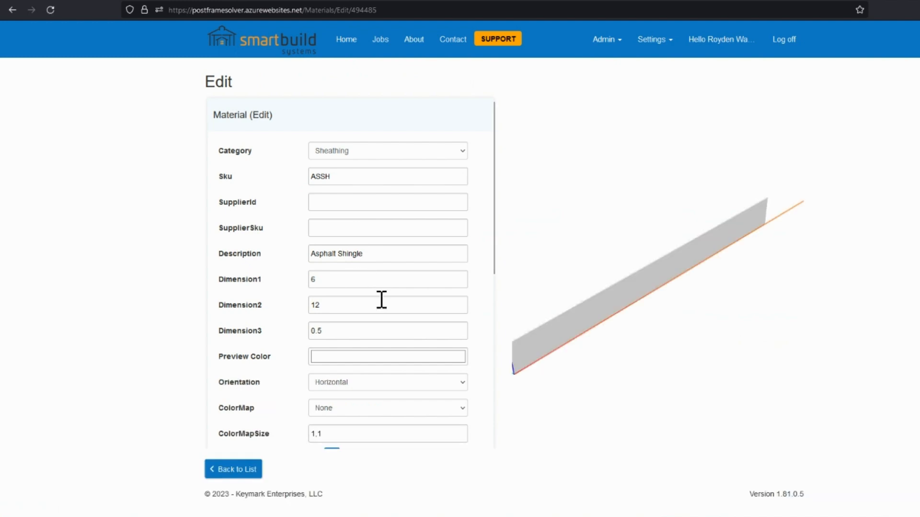
pyautogui.moveTo(581, 347); pyautogui.dragTo(593, 321)
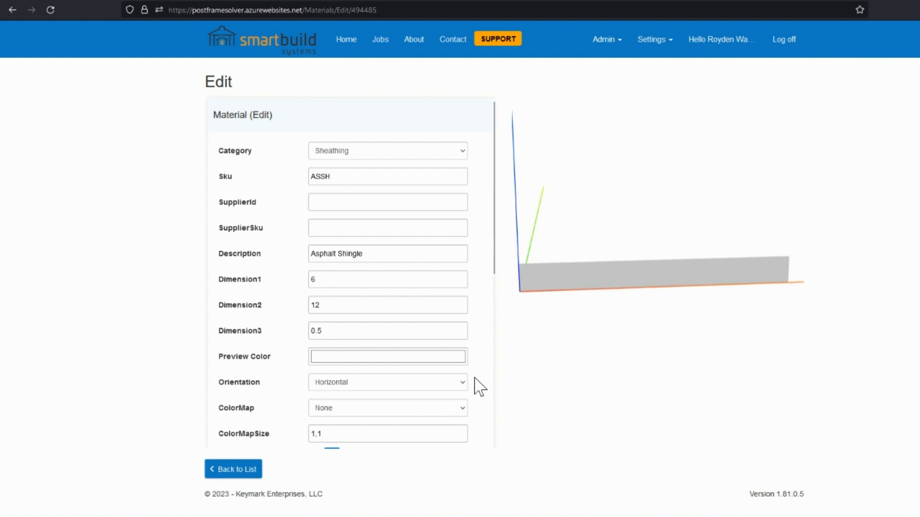
# Step: Apply the GAF_Fox Hollow Grey color map to the Asphalt Shingle and inspect the shingle pattern up close in the 3D preview
pyautogui.scroll(-2, 353, 318)
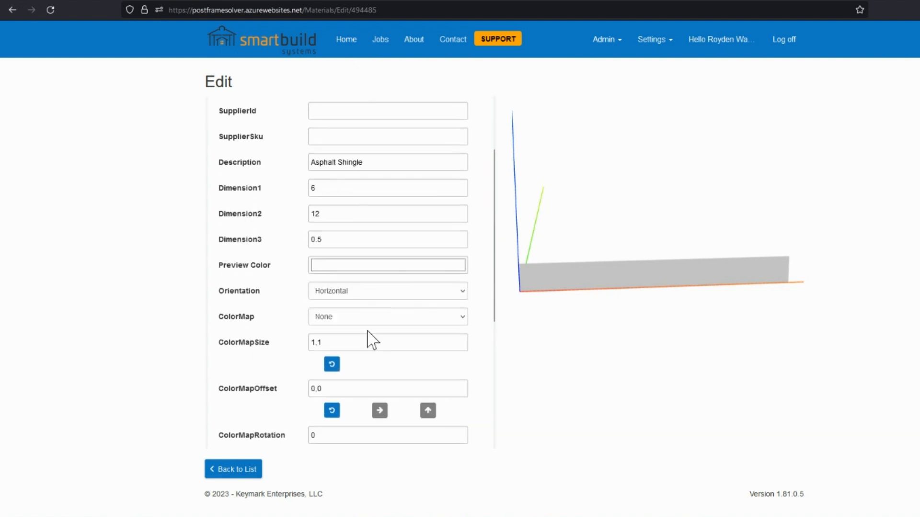
pyautogui.click(326, 318)
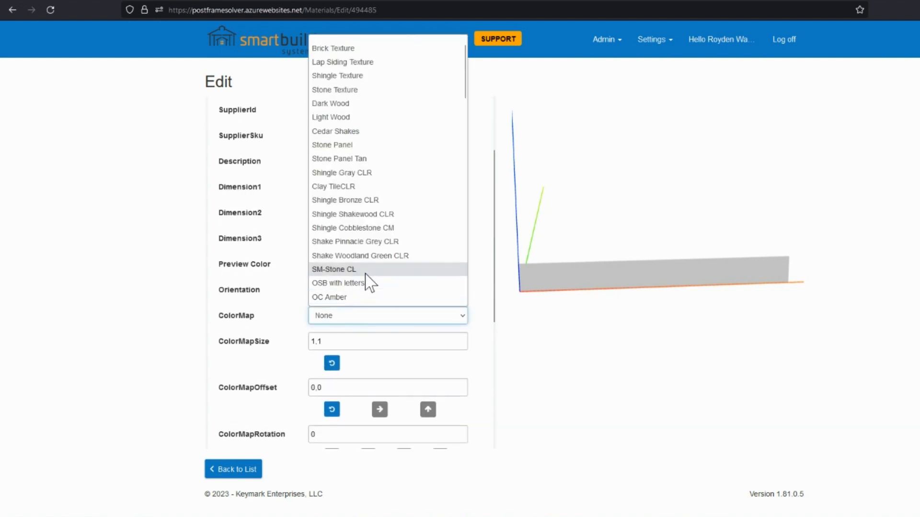
pyautogui.scroll(-4, 369, 283)
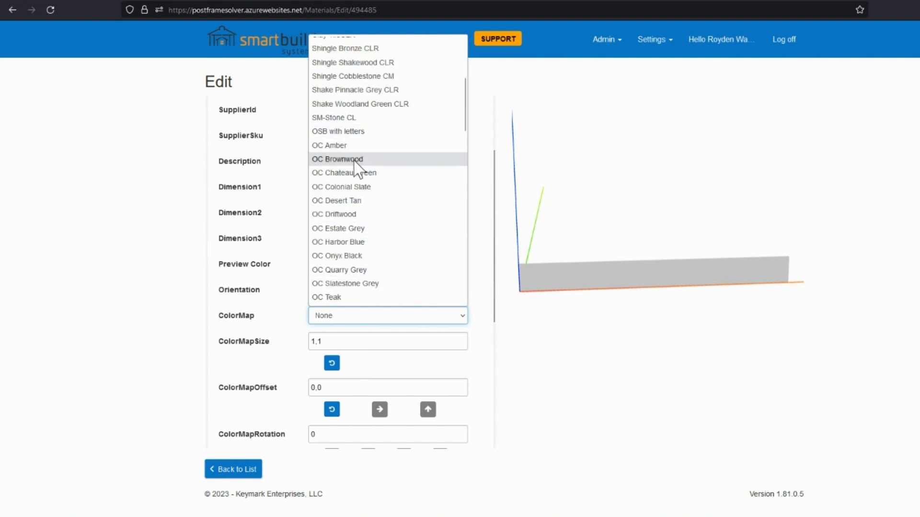
pyautogui.scroll(-7, 349, 177)
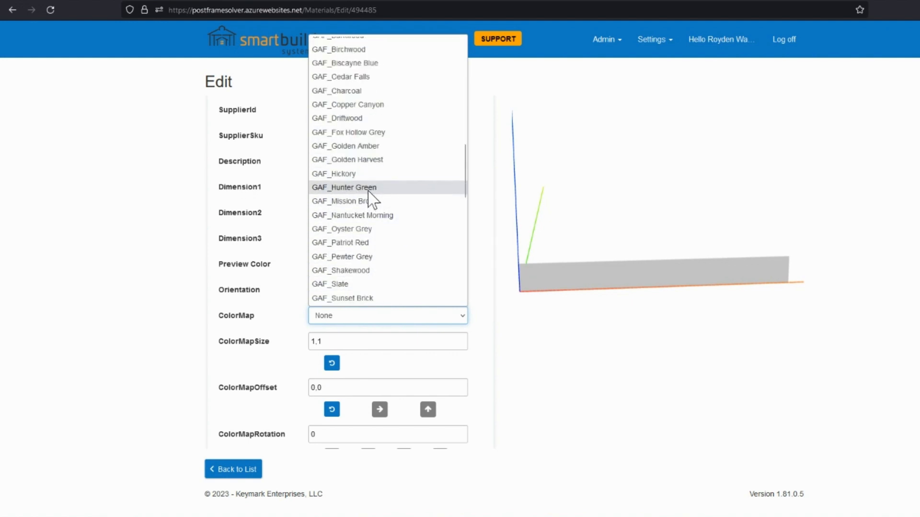
pyautogui.click(356, 135)
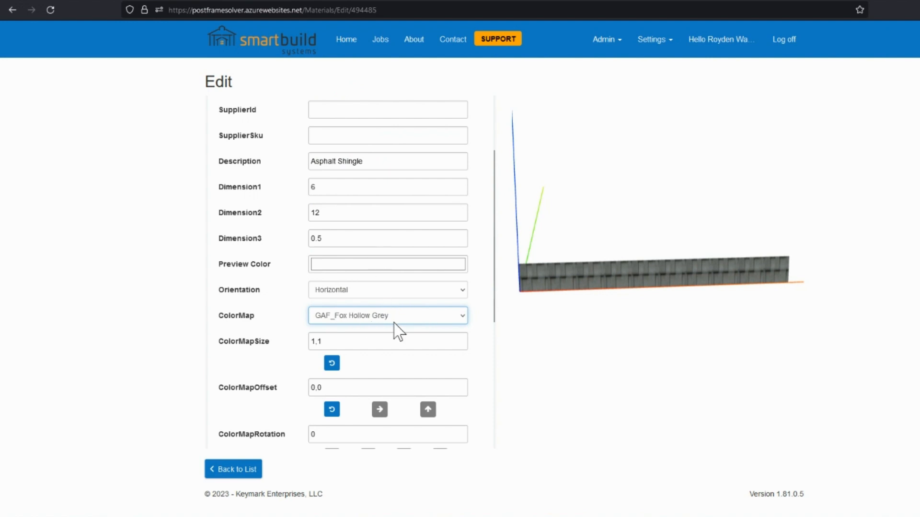
pyautogui.scroll(10, 606, 286)
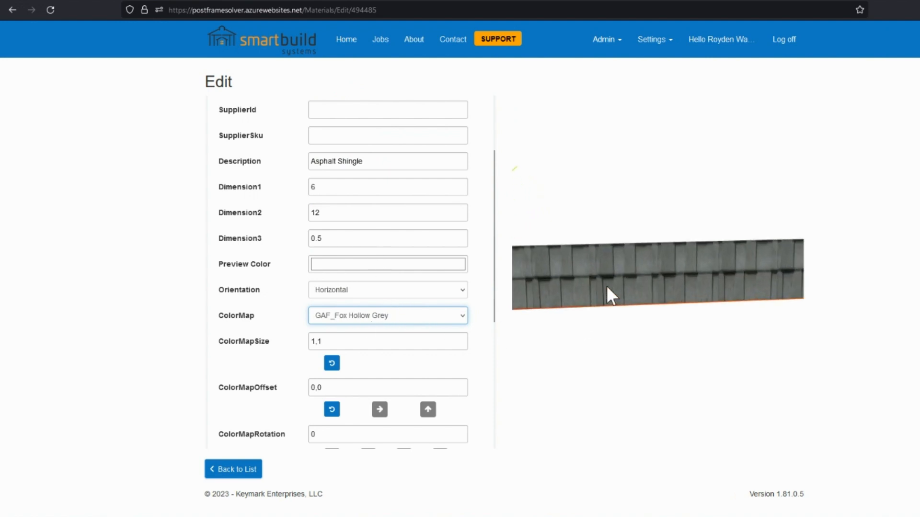
pyautogui.scroll(3, 607, 283)
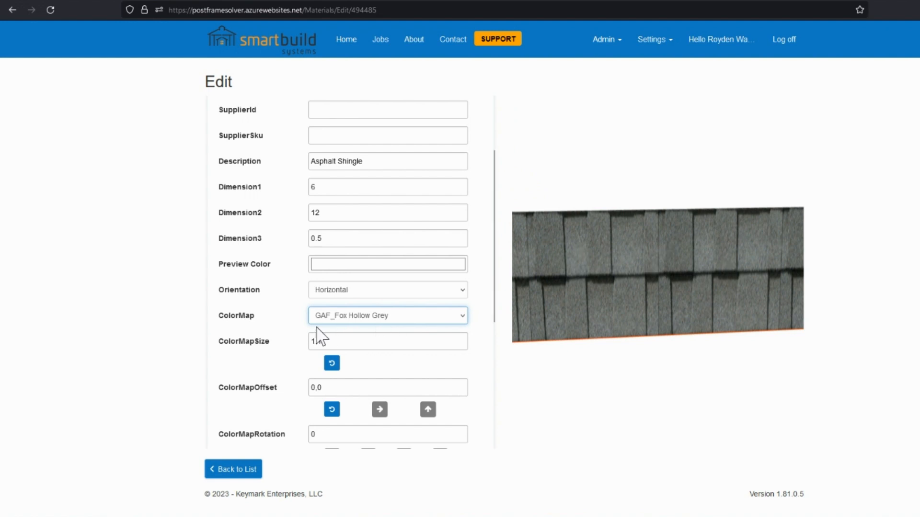
pyautogui.scroll(-5, 716, 262)
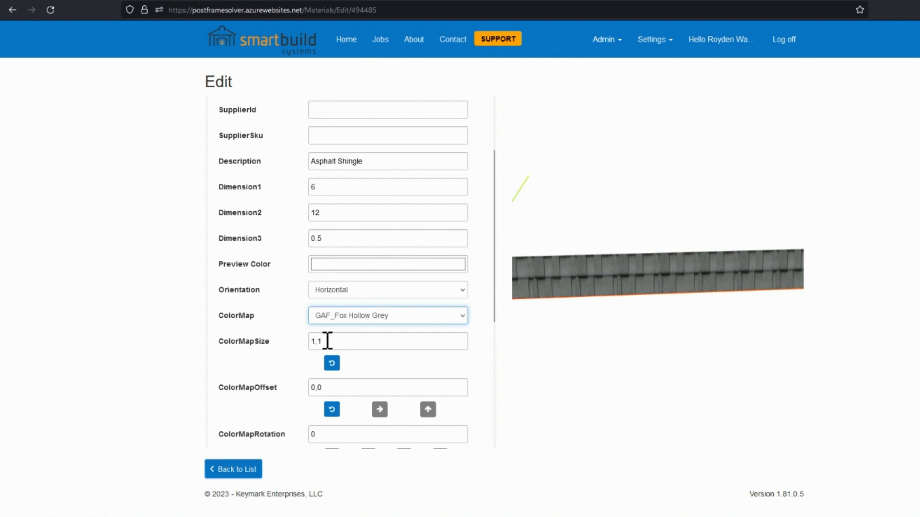
pyautogui.moveTo(603, 288); pyautogui.dragTo(565, 297)
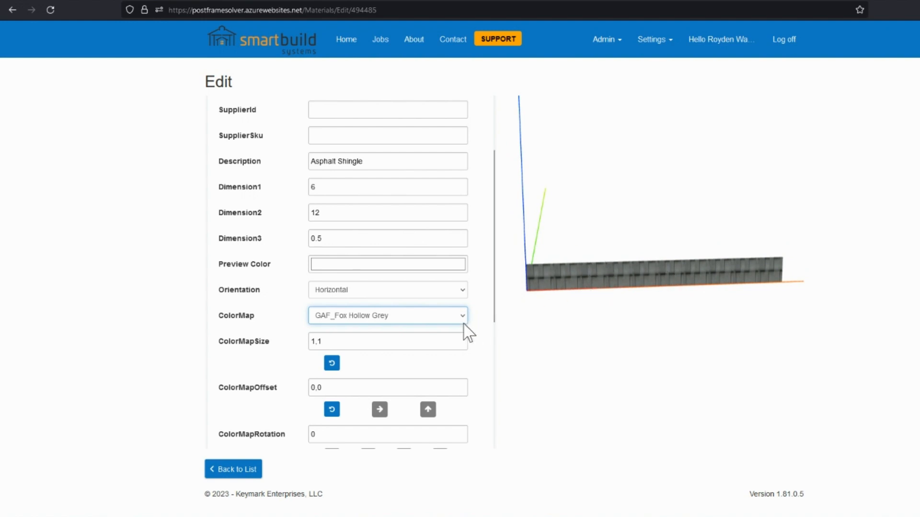
# Step: Look through the available color maps for the Asphalt Shingle, leaving the current selection in place
pyautogui.click(436, 328)
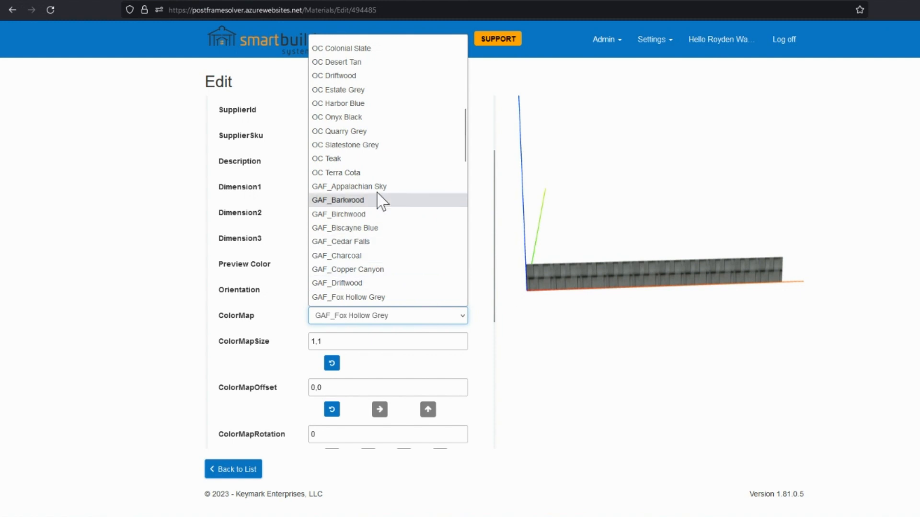
pyautogui.scroll(-10, 380, 199)
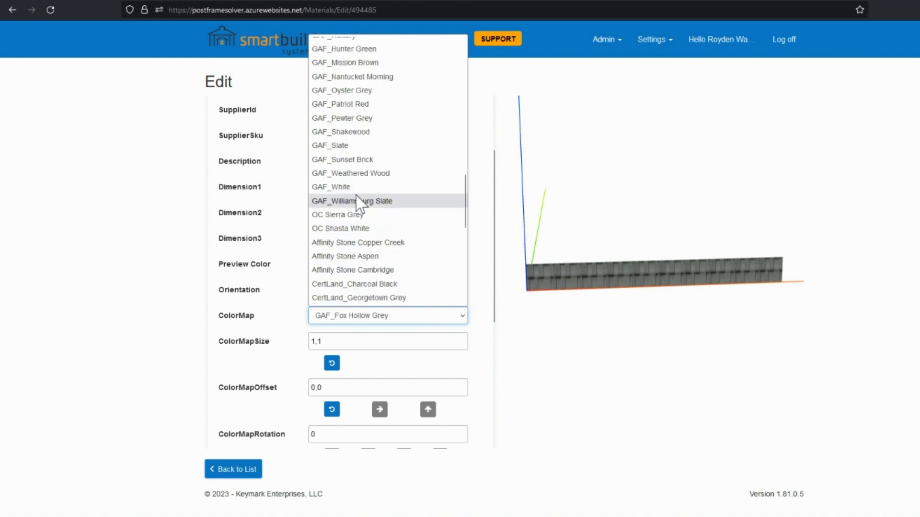
pyautogui.scroll(5, 360, 202)
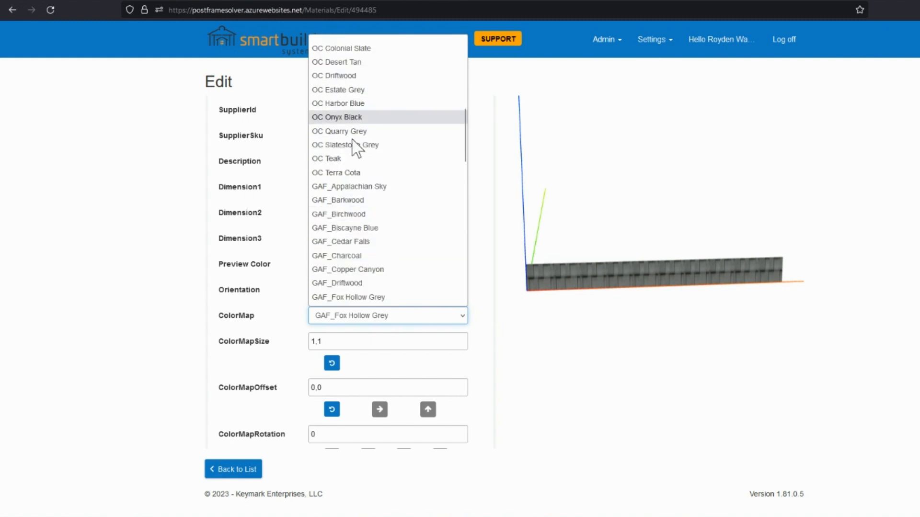
pyautogui.scroll(-15, 370, 232)
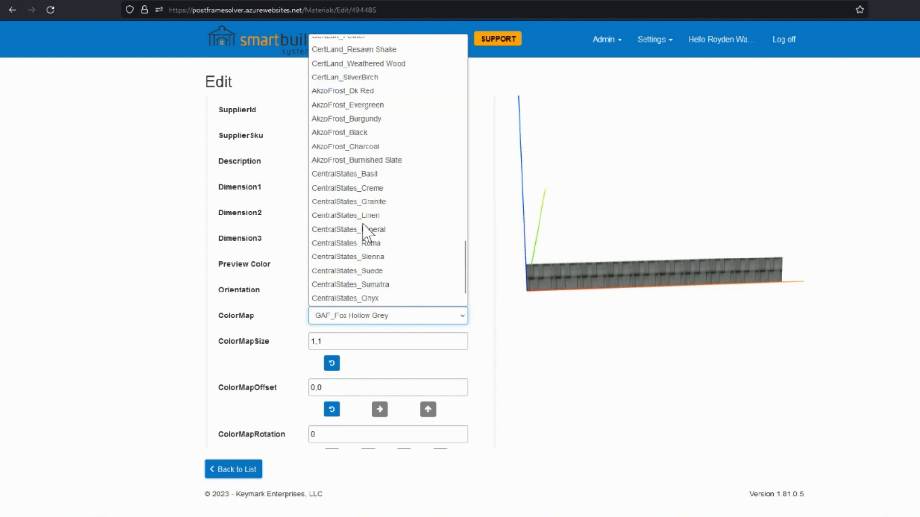
pyautogui.scroll(20, 368, 230)
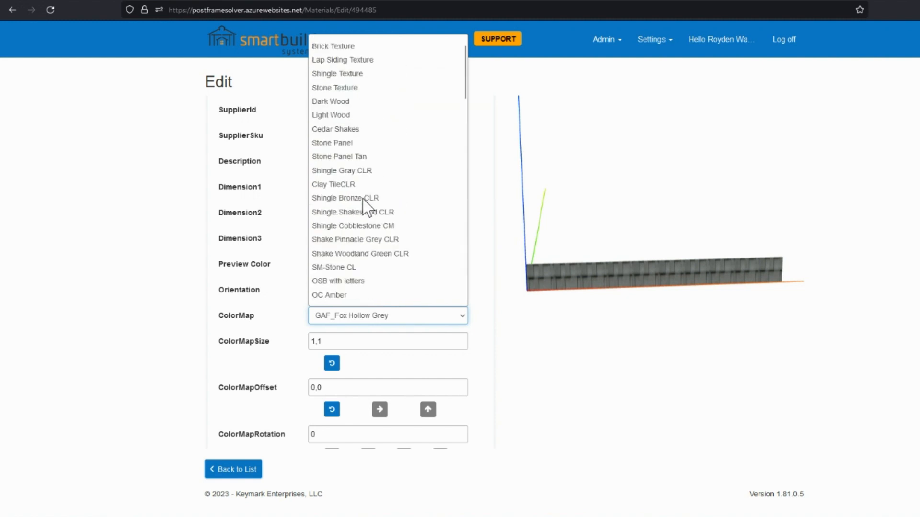
pyautogui.click(623, 408)
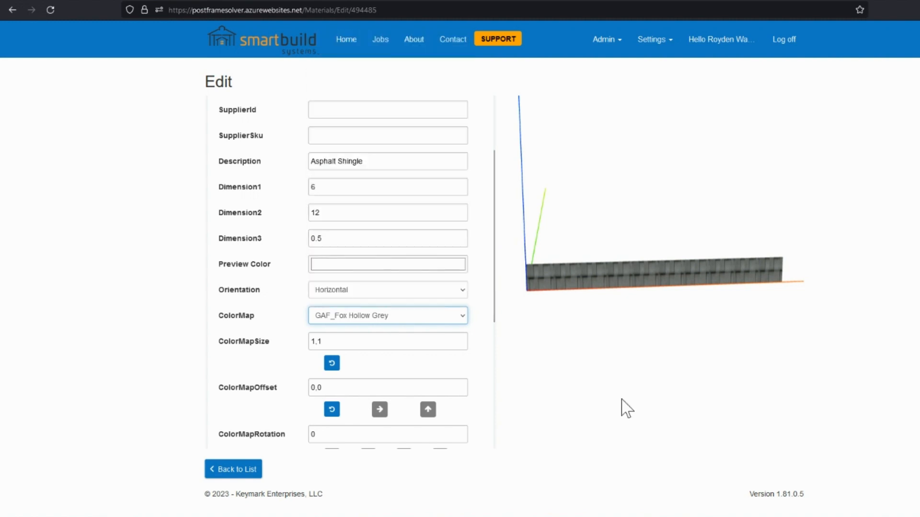
# Step: Set the Asphalt Shingle's color map back to None and check its bump map settings
pyautogui.click(396, 321)
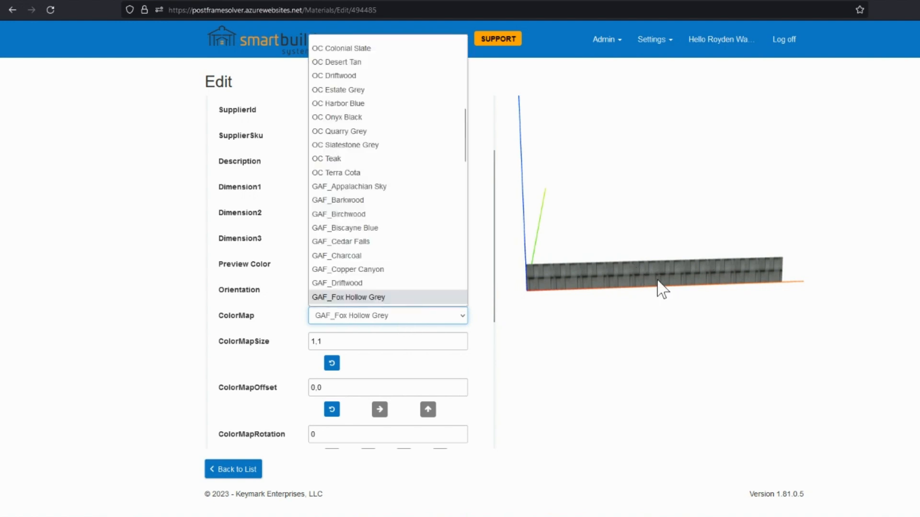
pyautogui.scroll(10, 380, 236)
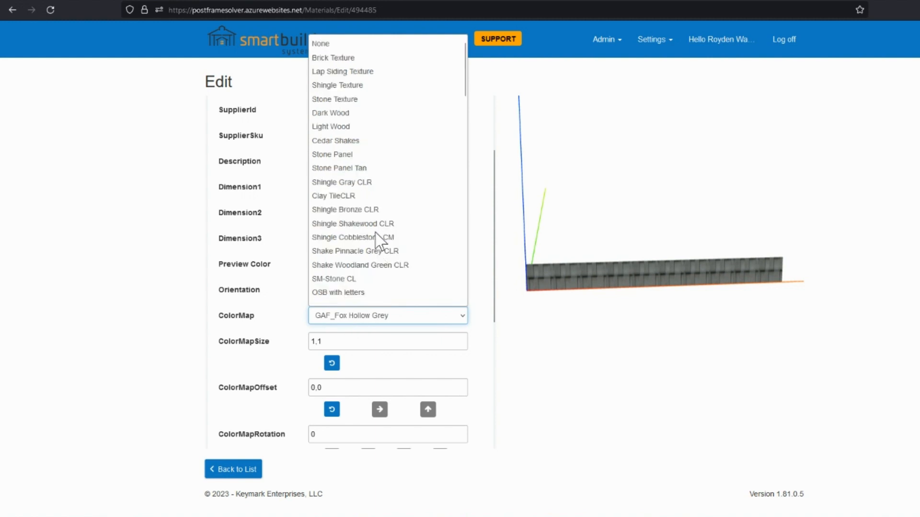
pyautogui.click(322, 47)
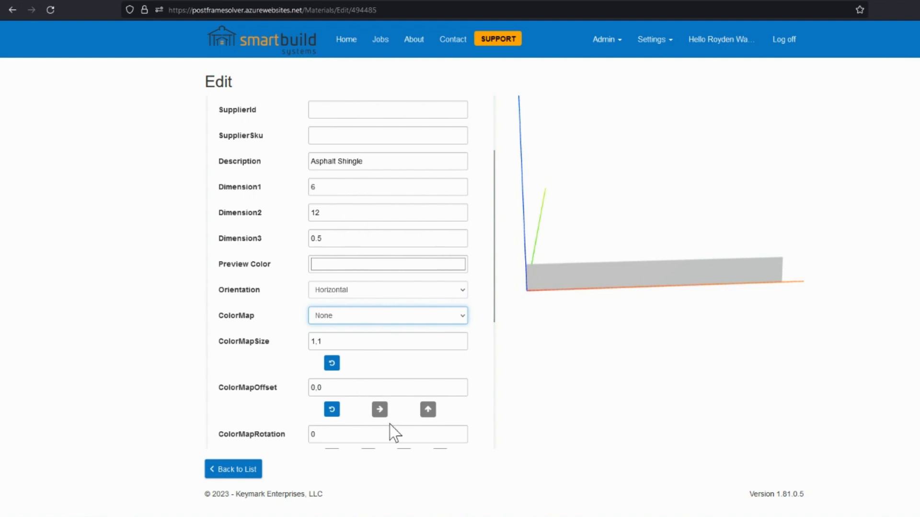
pyautogui.scroll(-4, 375, 373)
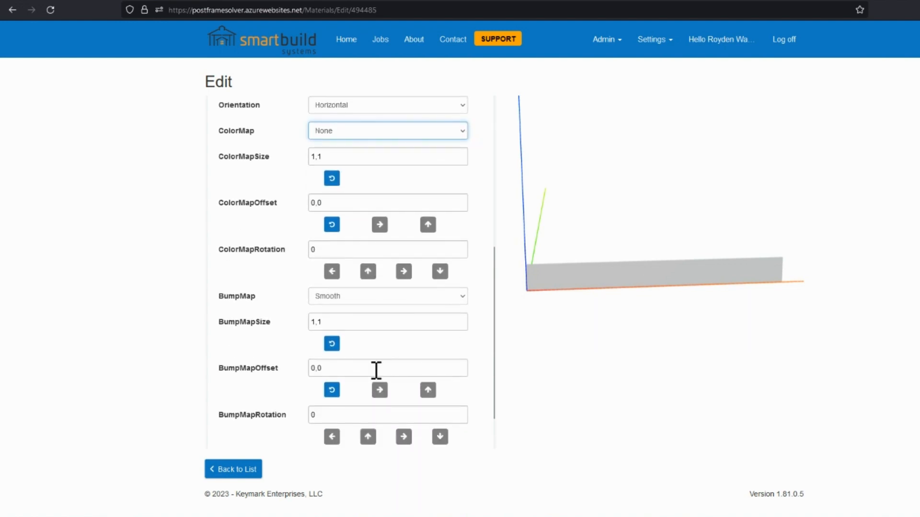
pyautogui.scroll(-1, 376, 371)
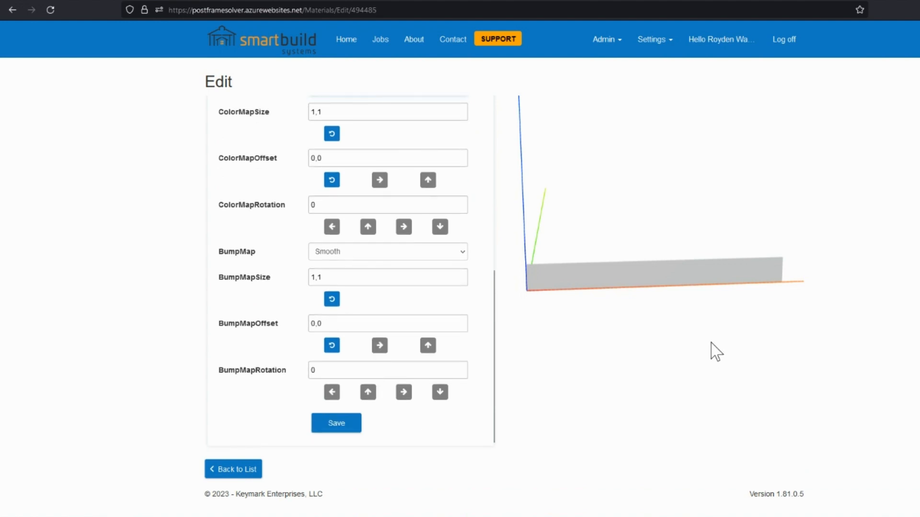
# Step: Open the color palette setup in the Setup Wizard for 01_Post Frame Template
pyautogui.click(657, 44)
pyautogui.click(633, 85)
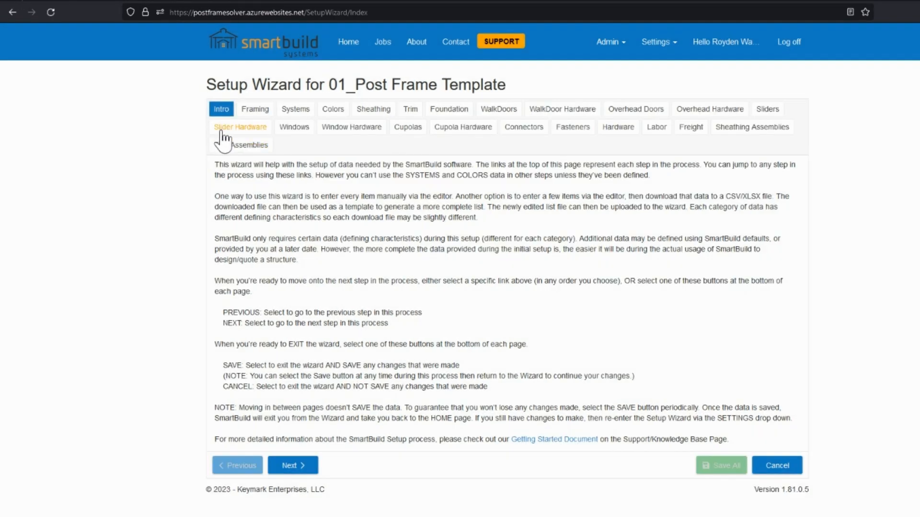
pyautogui.click(339, 111)
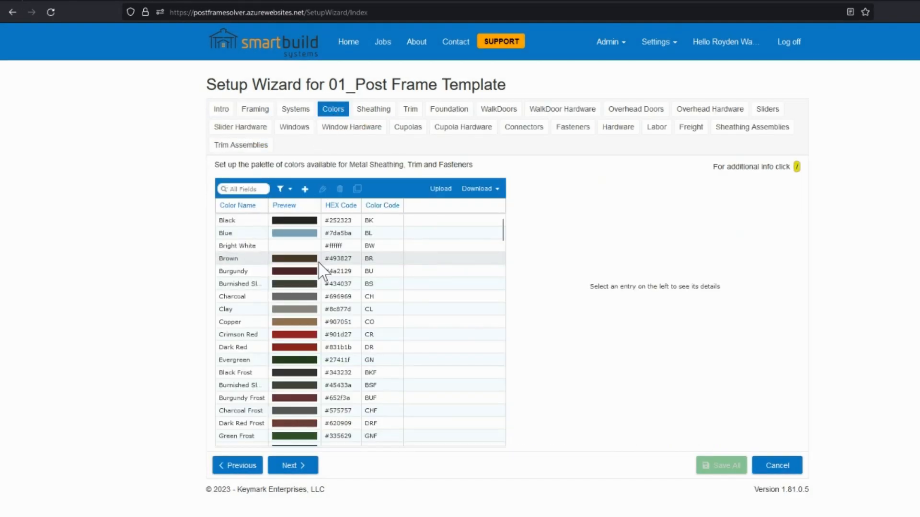
# Step: Find the Owens Corning shingle colors in the palette and widen the Color Name column to read their names
pyautogui.scroll(-3, 331, 287)
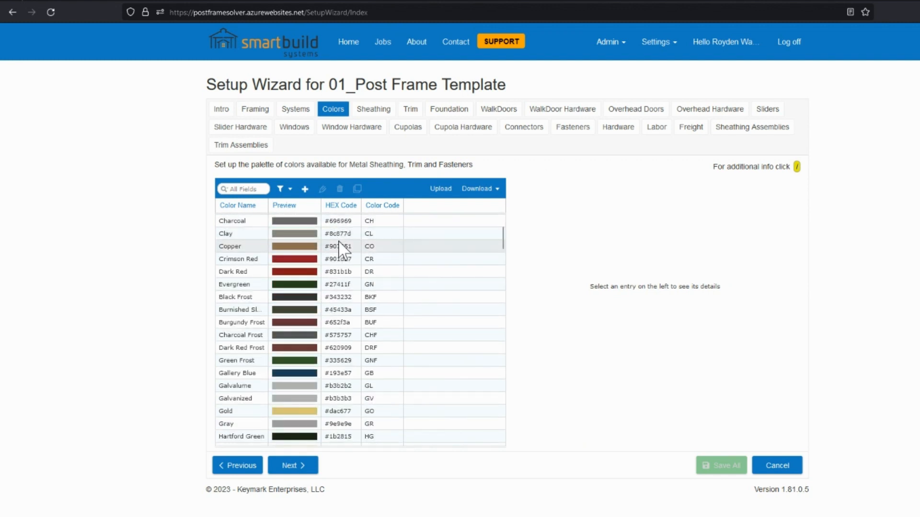
pyautogui.scroll(-5, 338, 230)
pyautogui.scroll(-15, 340, 242)
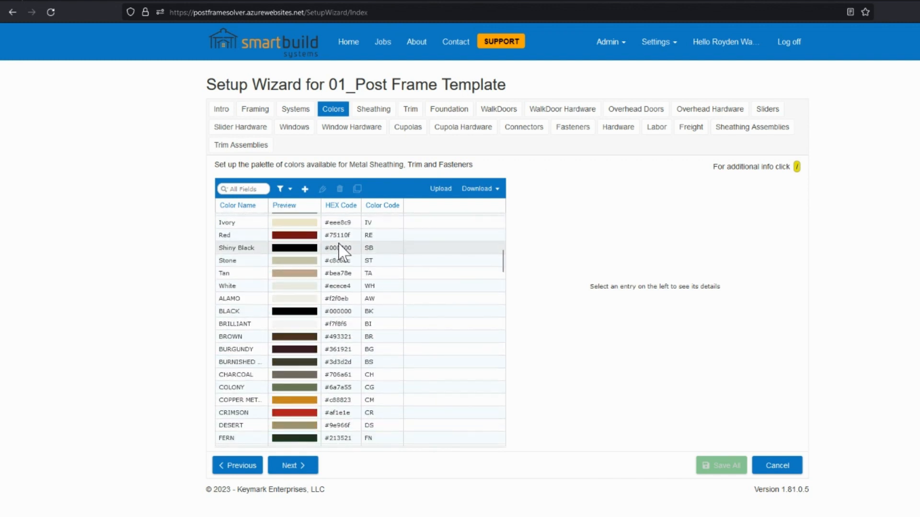
pyautogui.scroll(-2, 340, 261)
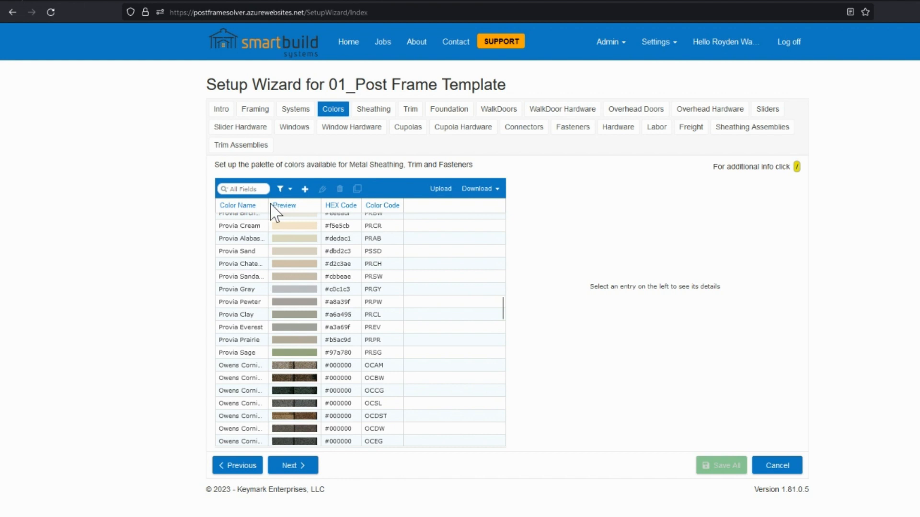
pyautogui.moveTo(269, 205); pyautogui.dragTo(293, 205)
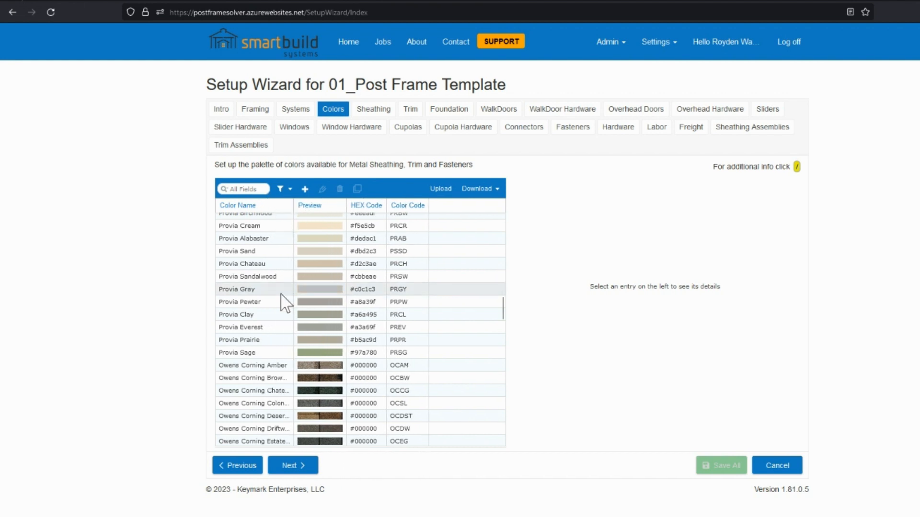
# Step: Look through the shingle and metal colors in the palette, including the GAF and Owens Corning entries
pyautogui.scroll(-12, 286, 303)
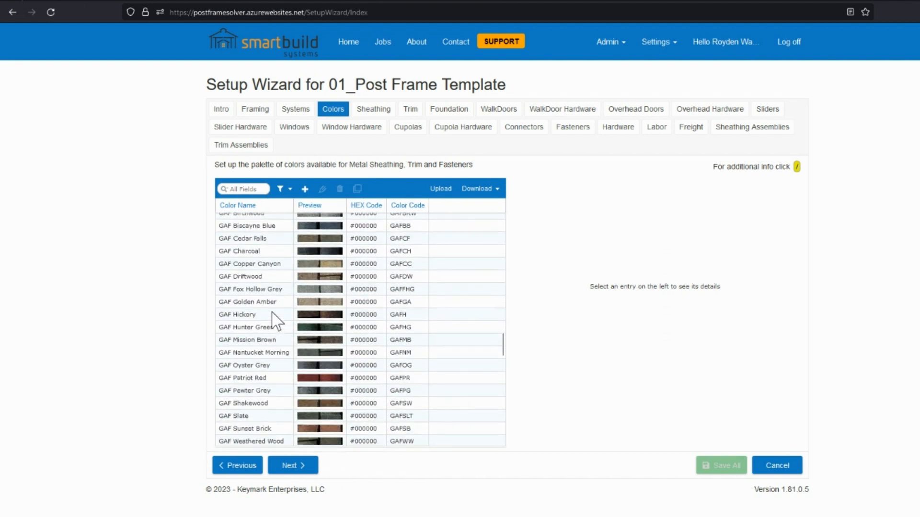
pyautogui.scroll(-8, 273, 318)
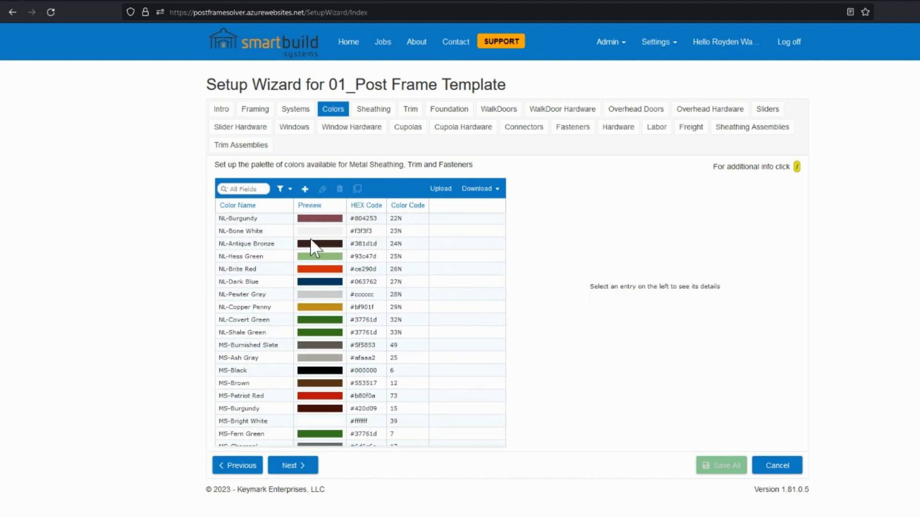
pyautogui.scroll(5, 329, 343)
pyautogui.scroll(8, 329, 343)
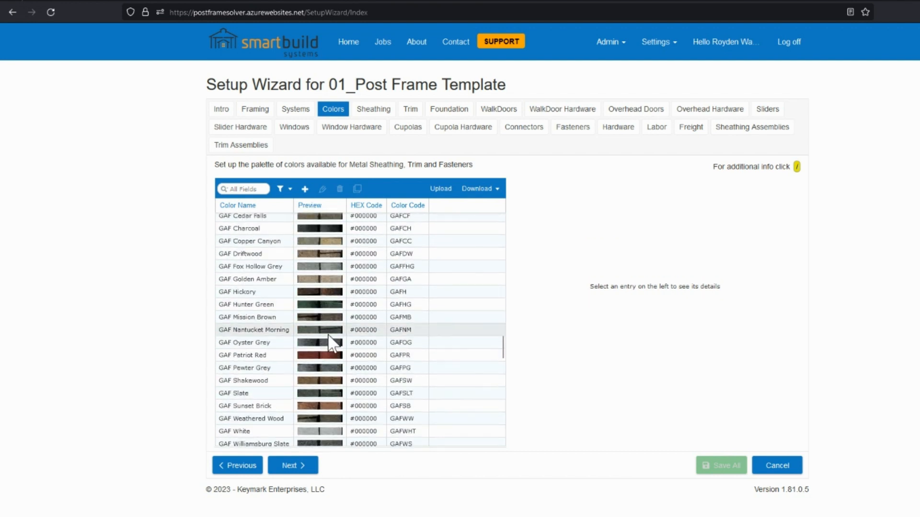
pyautogui.scroll(6, 329, 335)
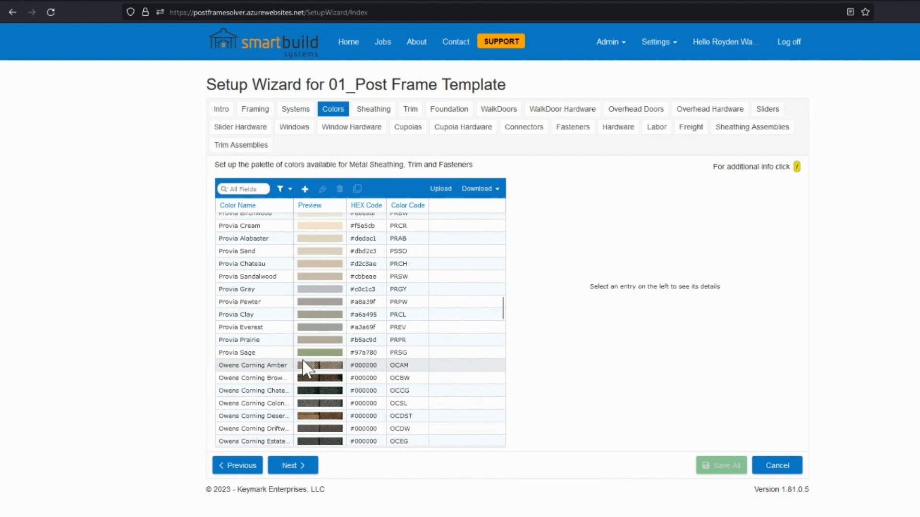
# Step: Open the Owens Corning Amber color for editing and check its color name and color code
pyautogui.doubleClick(308, 365)
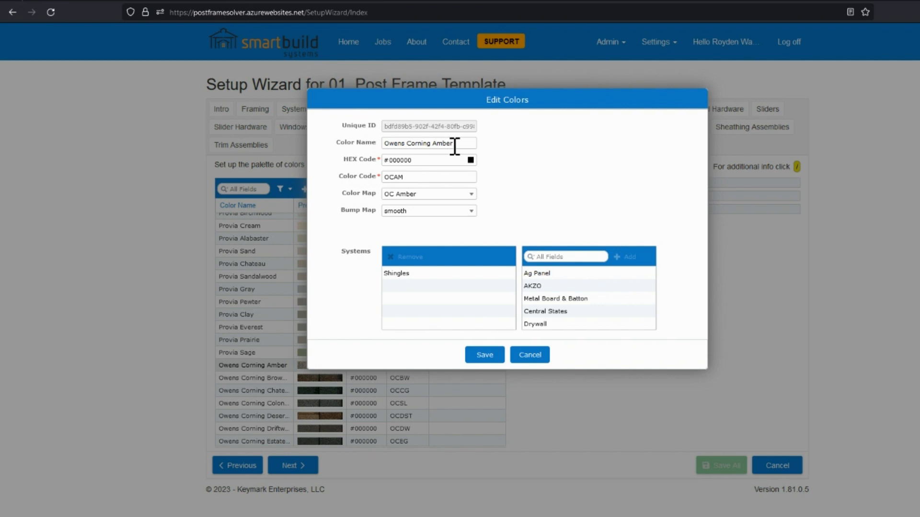
pyautogui.moveTo(455, 147); pyautogui.dragTo(380, 147)
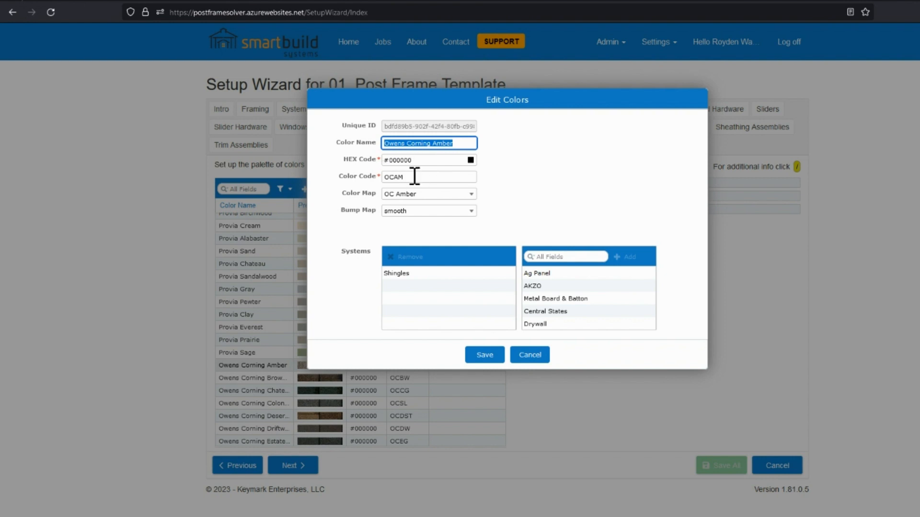
pyautogui.moveTo(411, 177); pyautogui.dragTo(379, 177)
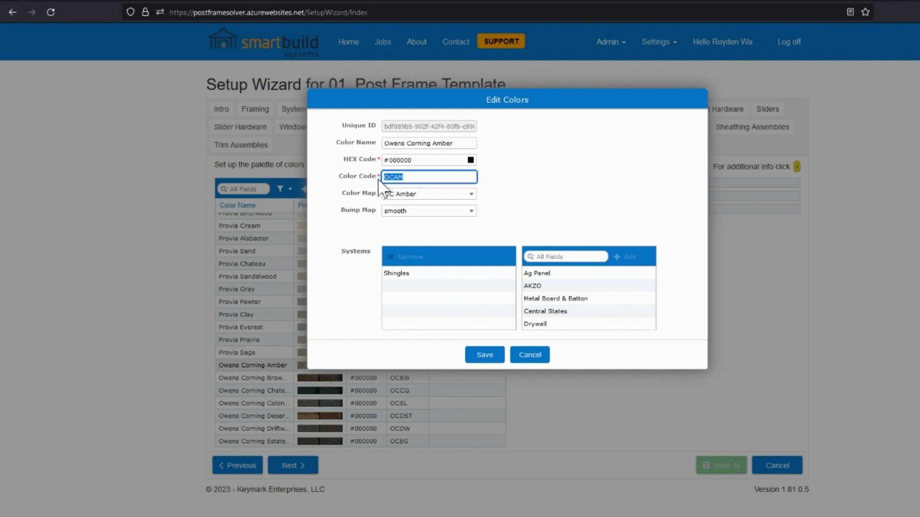
pyautogui.click(500, 200)
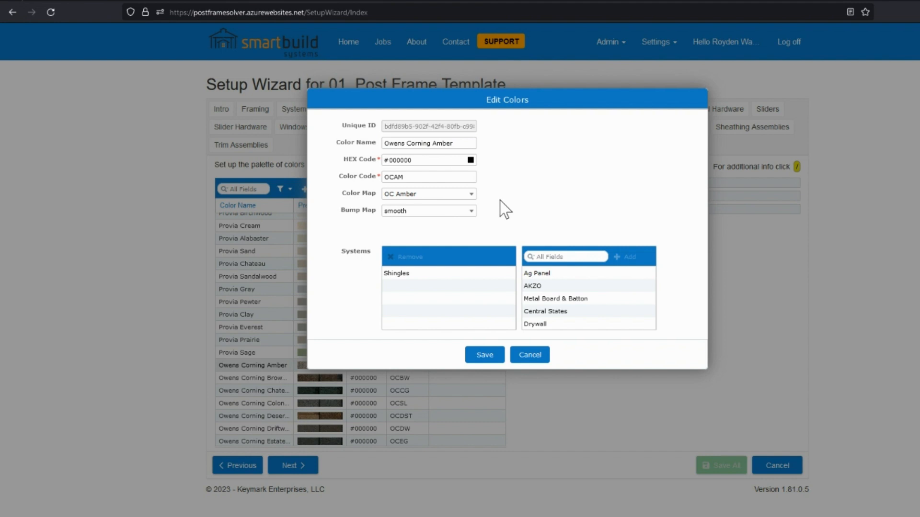
# Step: Look through the available color maps for Owens Corning Amber, keep OC Amber and save the color
pyautogui.click(455, 195)
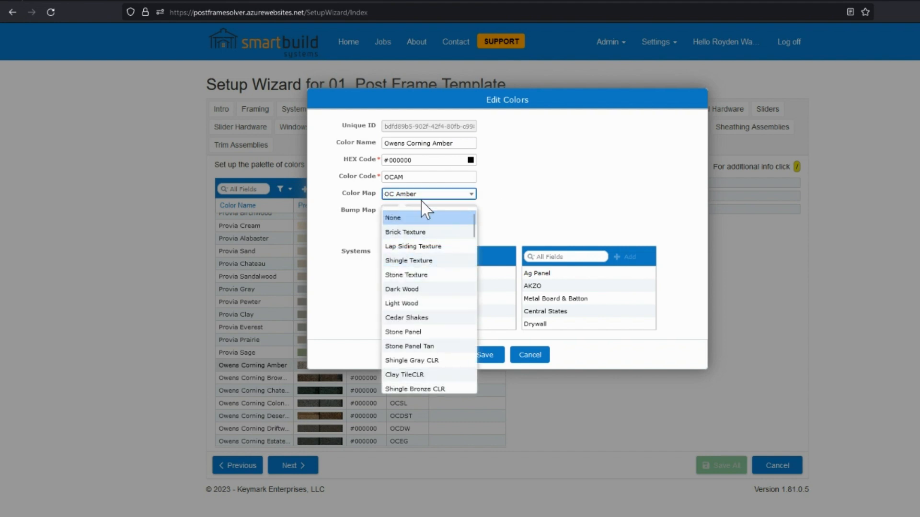
pyautogui.scroll(-5, 448, 283)
pyautogui.scroll(-4, 447, 280)
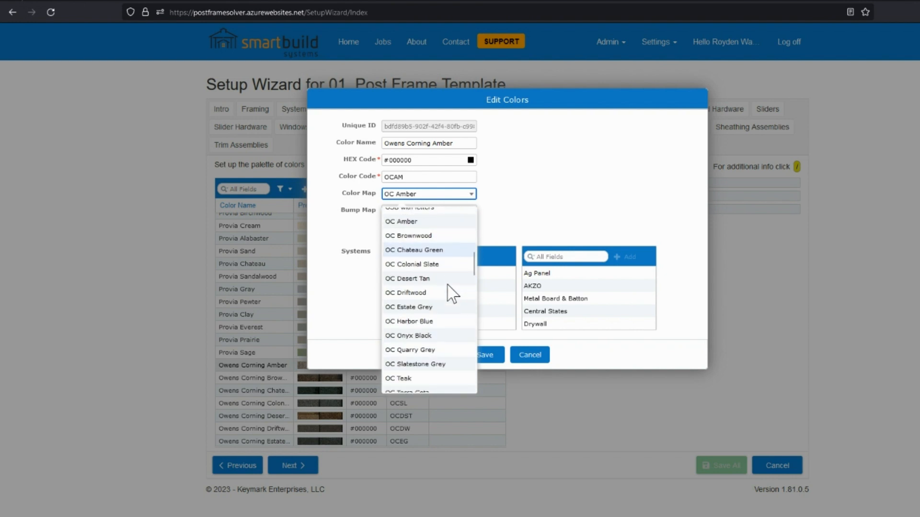
pyautogui.scroll(-4, 433, 287)
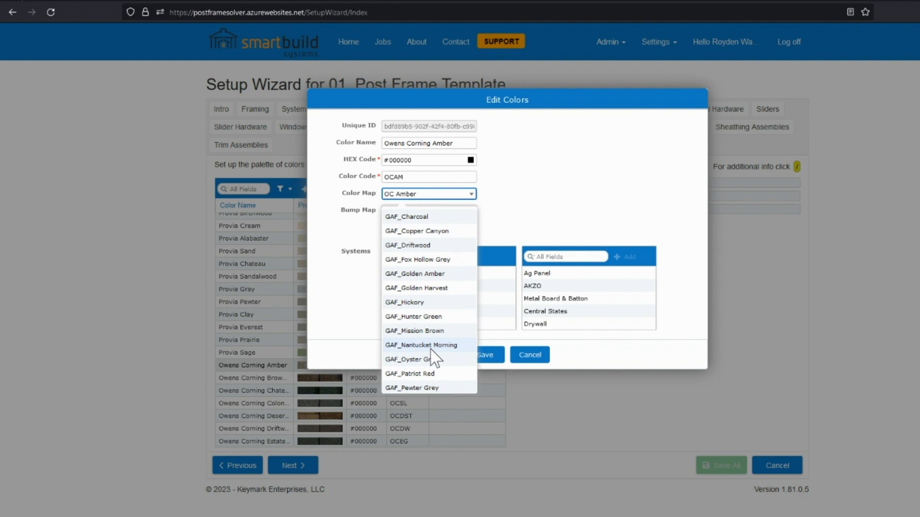
pyautogui.scroll(-8, 434, 357)
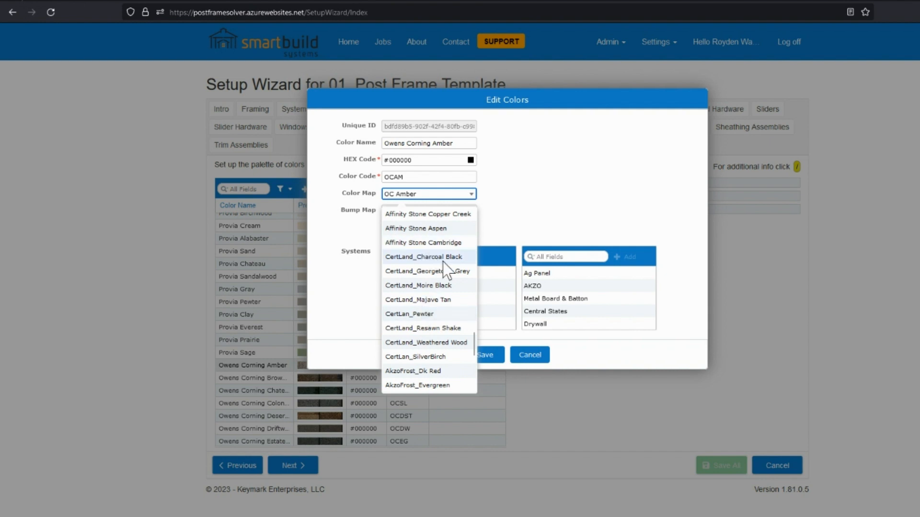
pyautogui.scroll(3, 443, 264)
pyautogui.scroll(4, 443, 268)
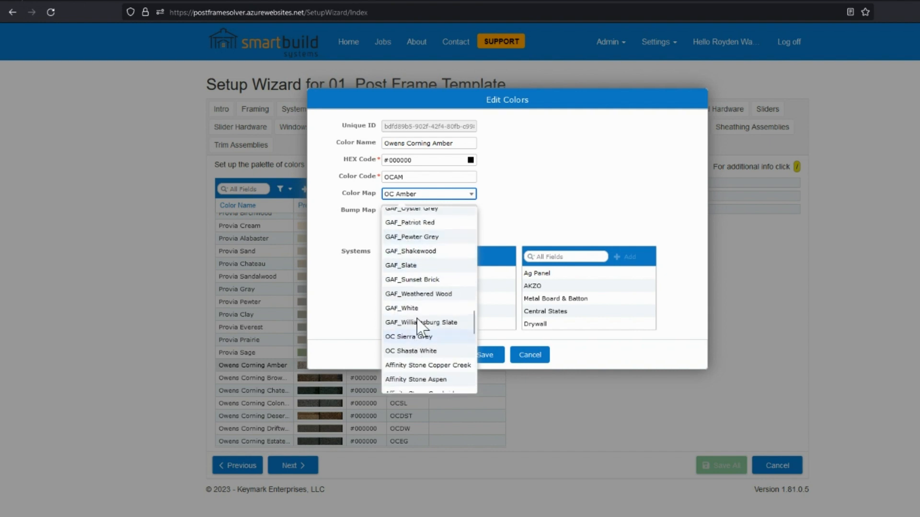
pyautogui.click(550, 209)
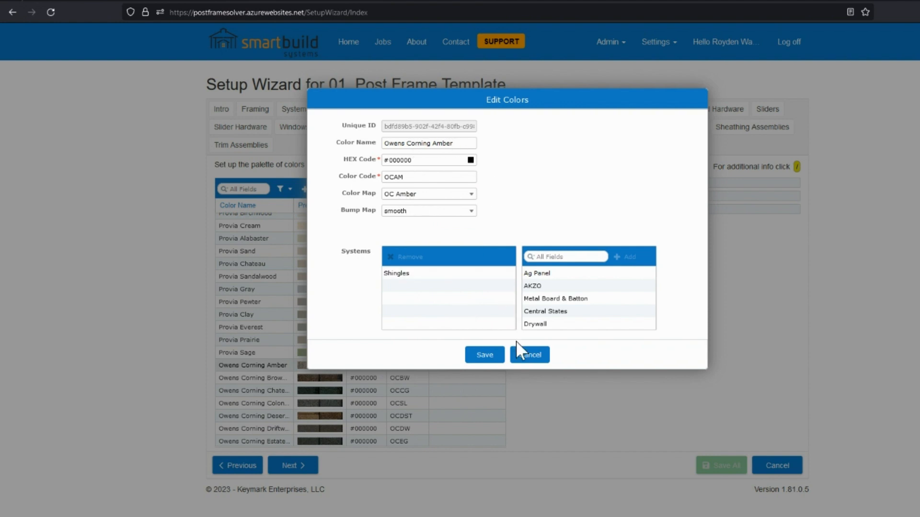
pyautogui.click(484, 356)
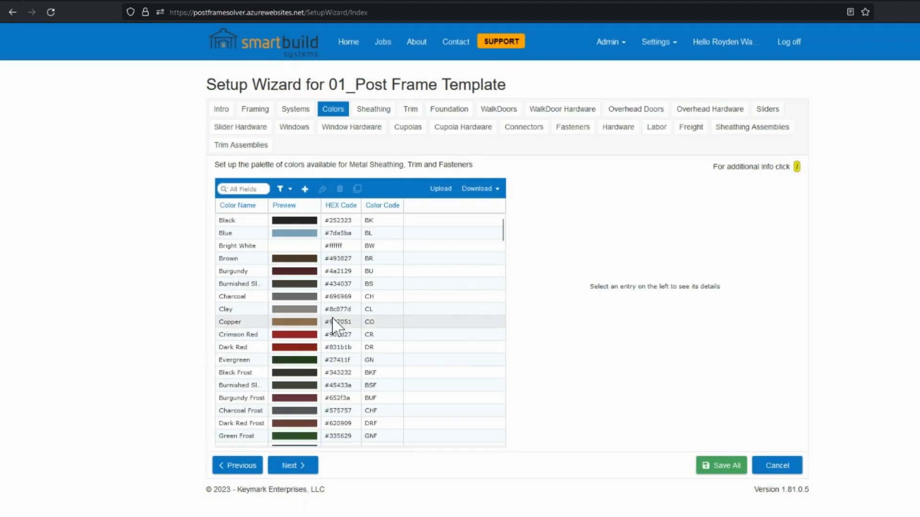
# Step: Browse down the color palette from its first entries past the Provia colors
pyautogui.scroll(-5, 335, 329)
pyautogui.scroll(-3, 318, 348)
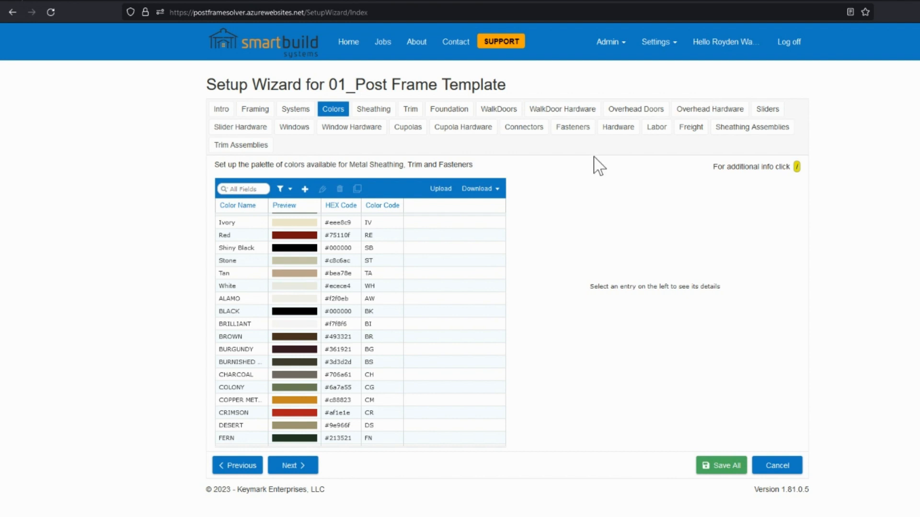
pyautogui.scroll(-8, 335, 297)
pyautogui.scroll(-1, 336, 343)
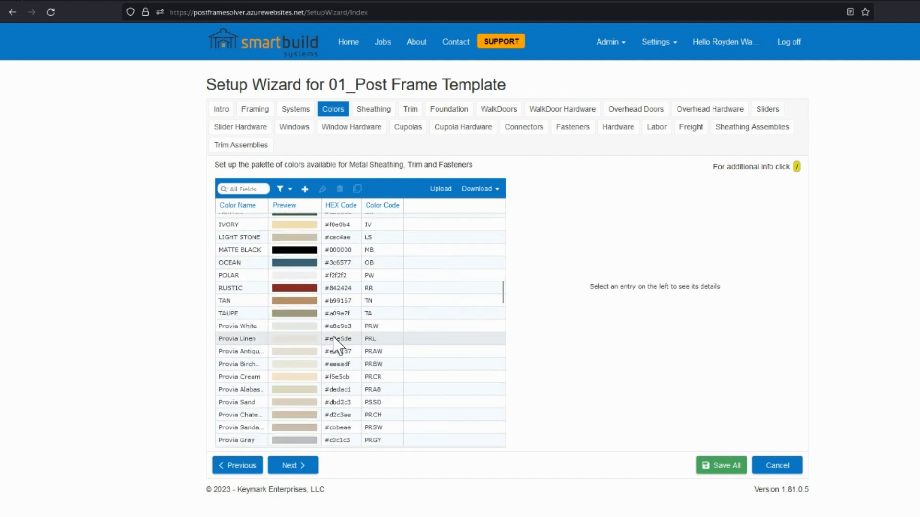
pyautogui.scroll(-10, 335, 341)
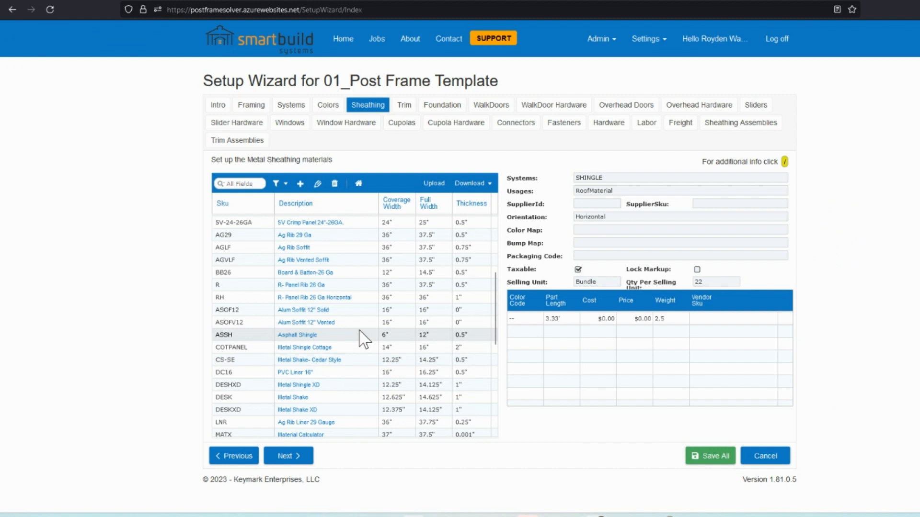
# Step: Open the Asphalt Shingle sheathing material for editing and enable pricing by color alongside part lengths
pyautogui.click(311, 338)
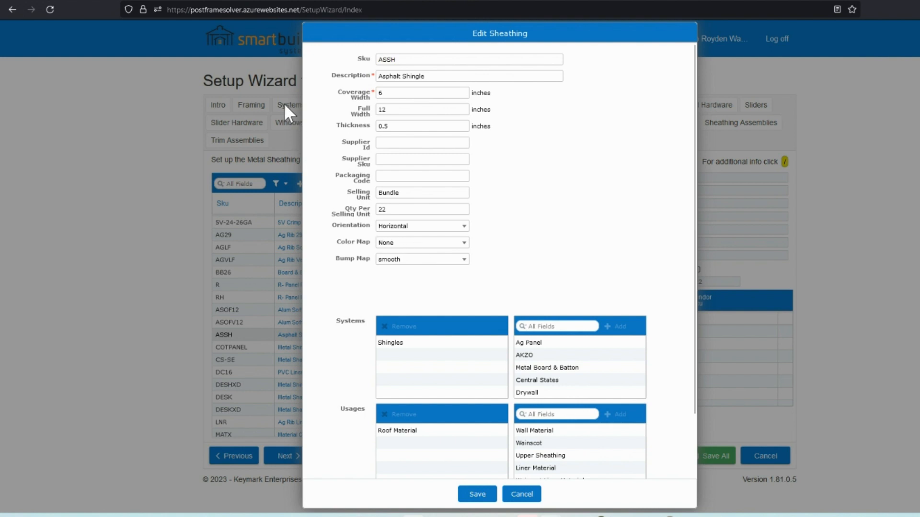
pyautogui.scroll(-3, 426, 288)
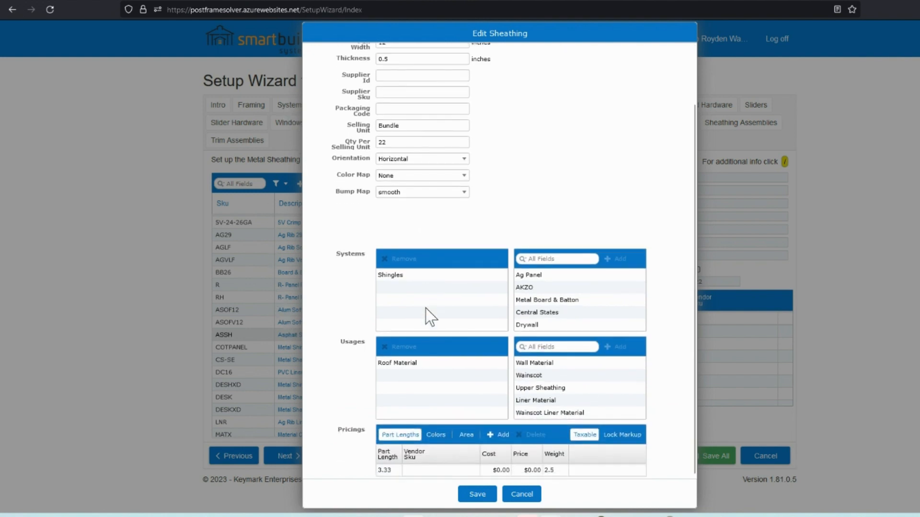
pyautogui.click(436, 434)
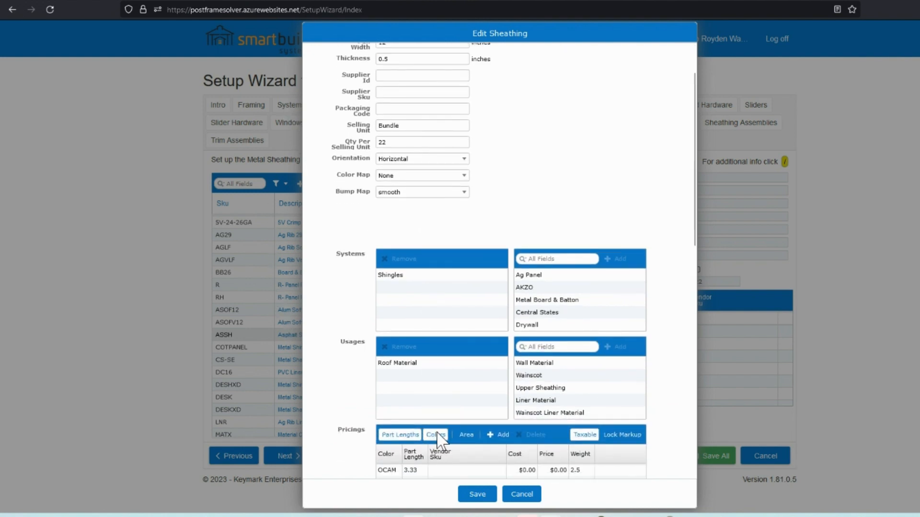
# Step: Review the Owens Corning and GAF color rows in the Asphalt Shingle's pricing and save the material
pyautogui.scroll(-5, 437, 436)
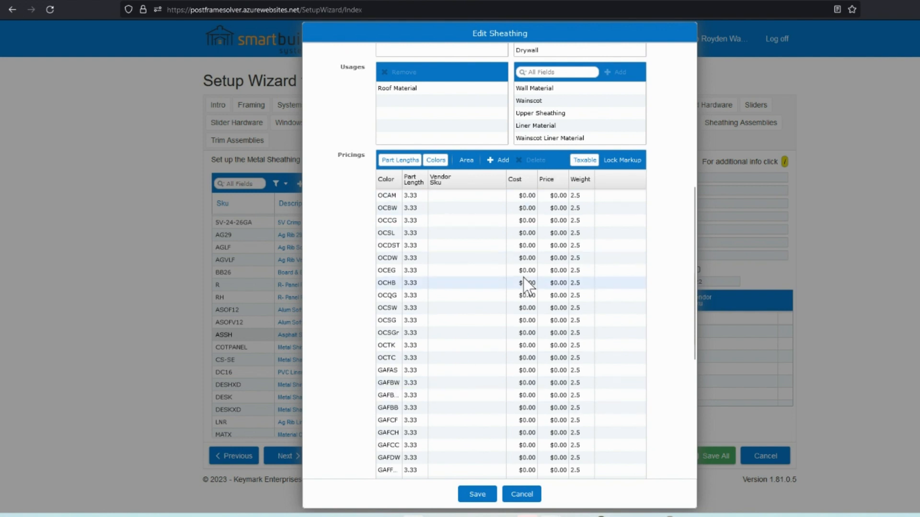
pyautogui.scroll(-1, 464, 272)
pyautogui.scroll(-1, 468, 280)
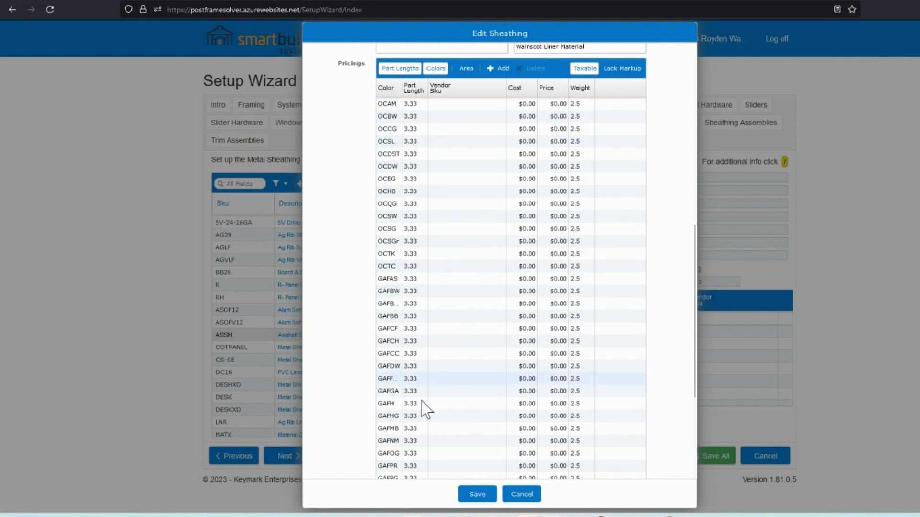
pyautogui.click(479, 495)
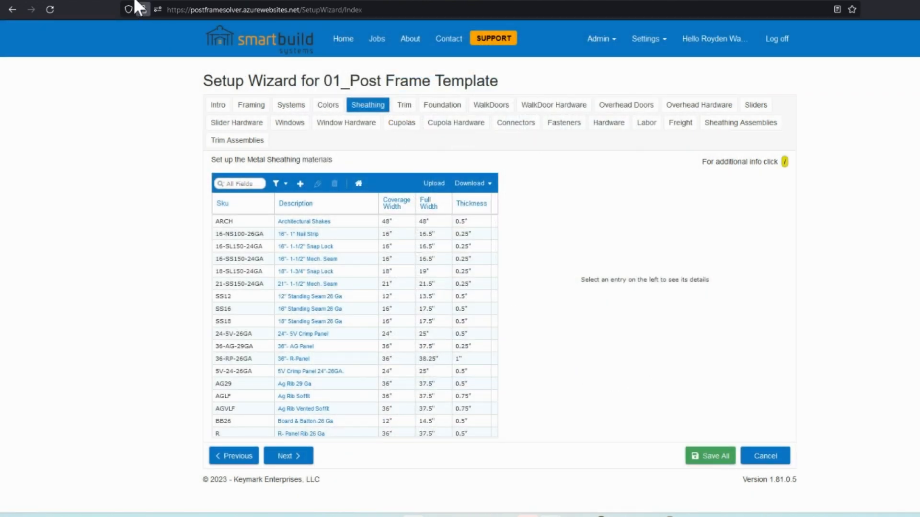
# Step: Switch to the untitled job's 3D view and open the roof color choices
pyautogui.click(99, 1)
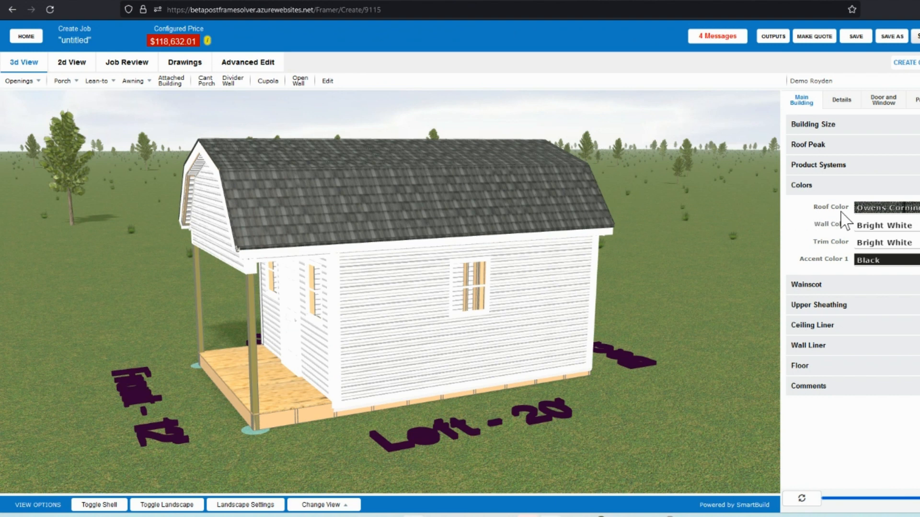
pyautogui.click(906, 209)
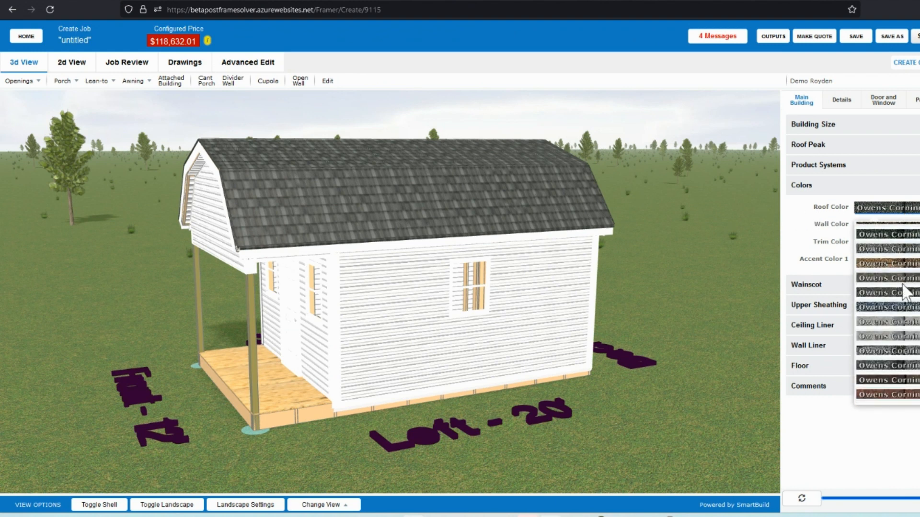